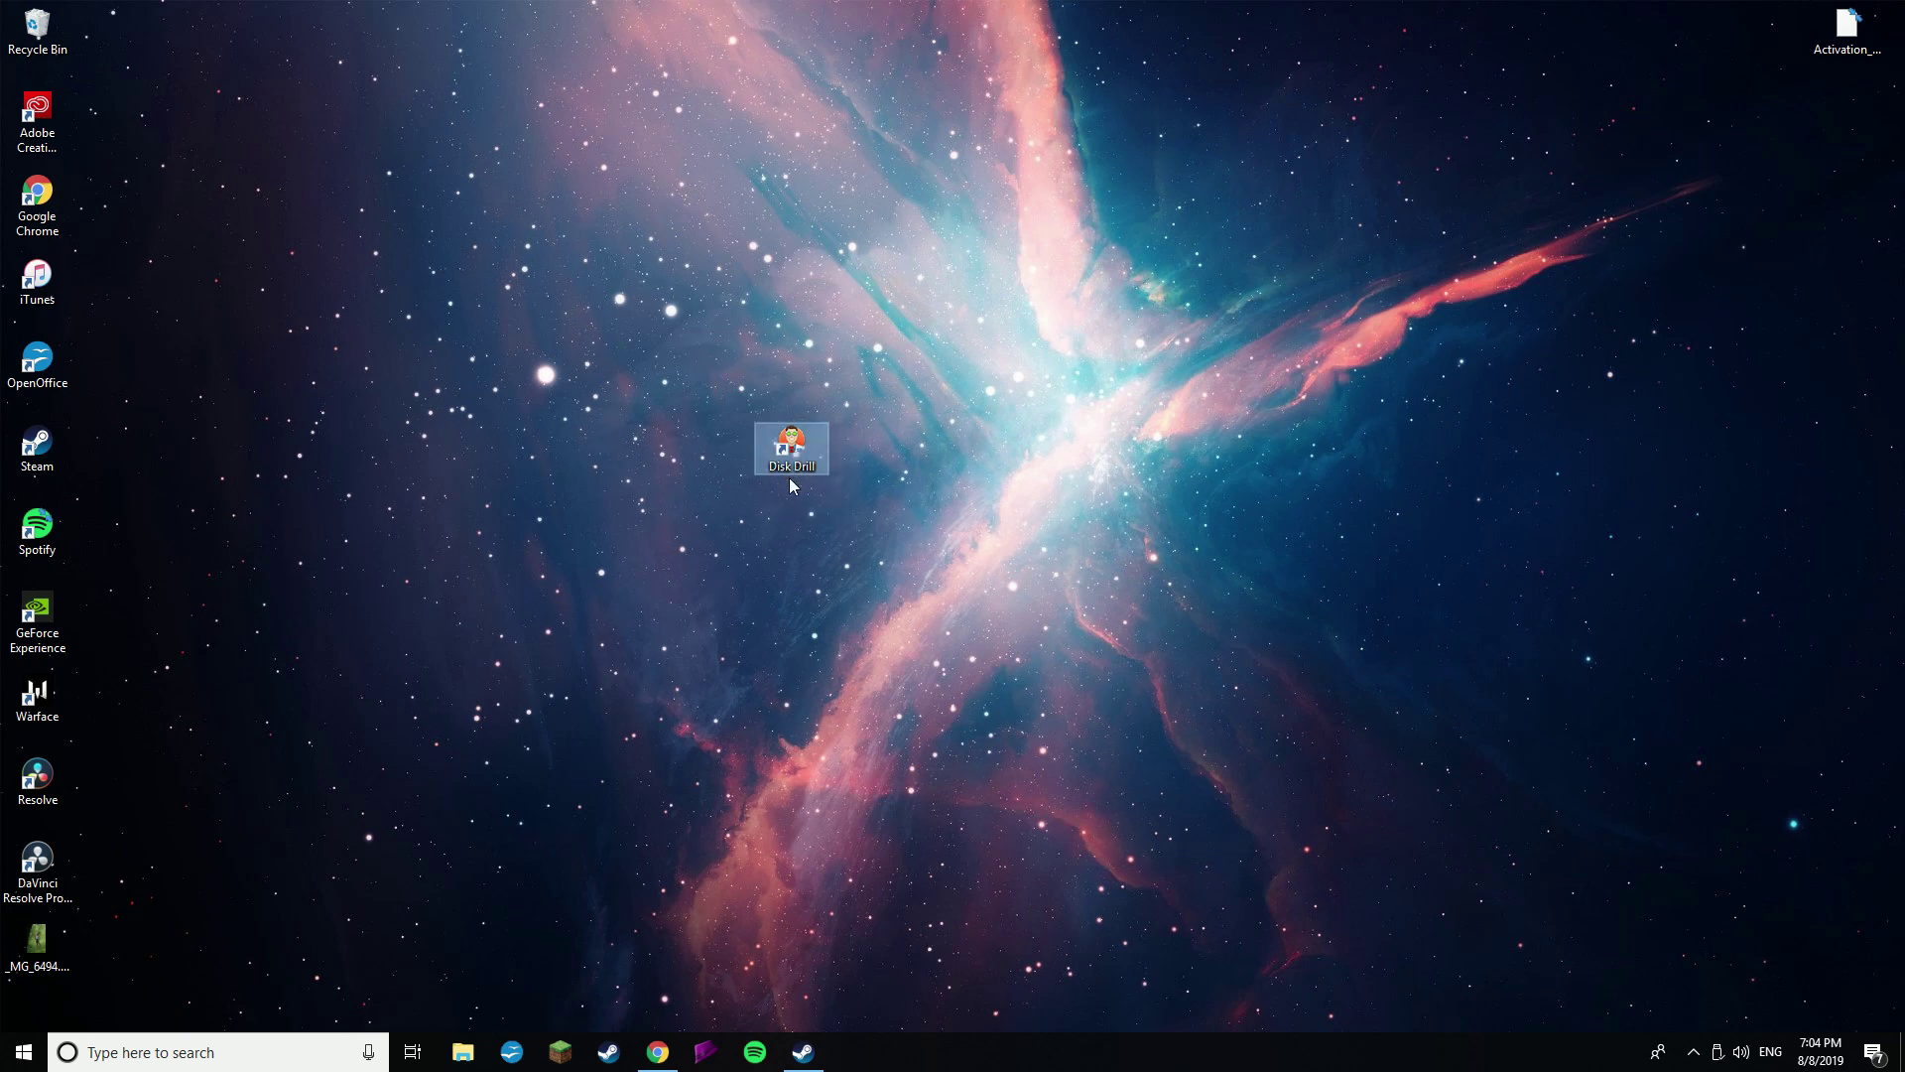
Nudge the Disk Drill shortcut right and drag the drive H: format warning away from it.
drag(800, 470, 876, 470)
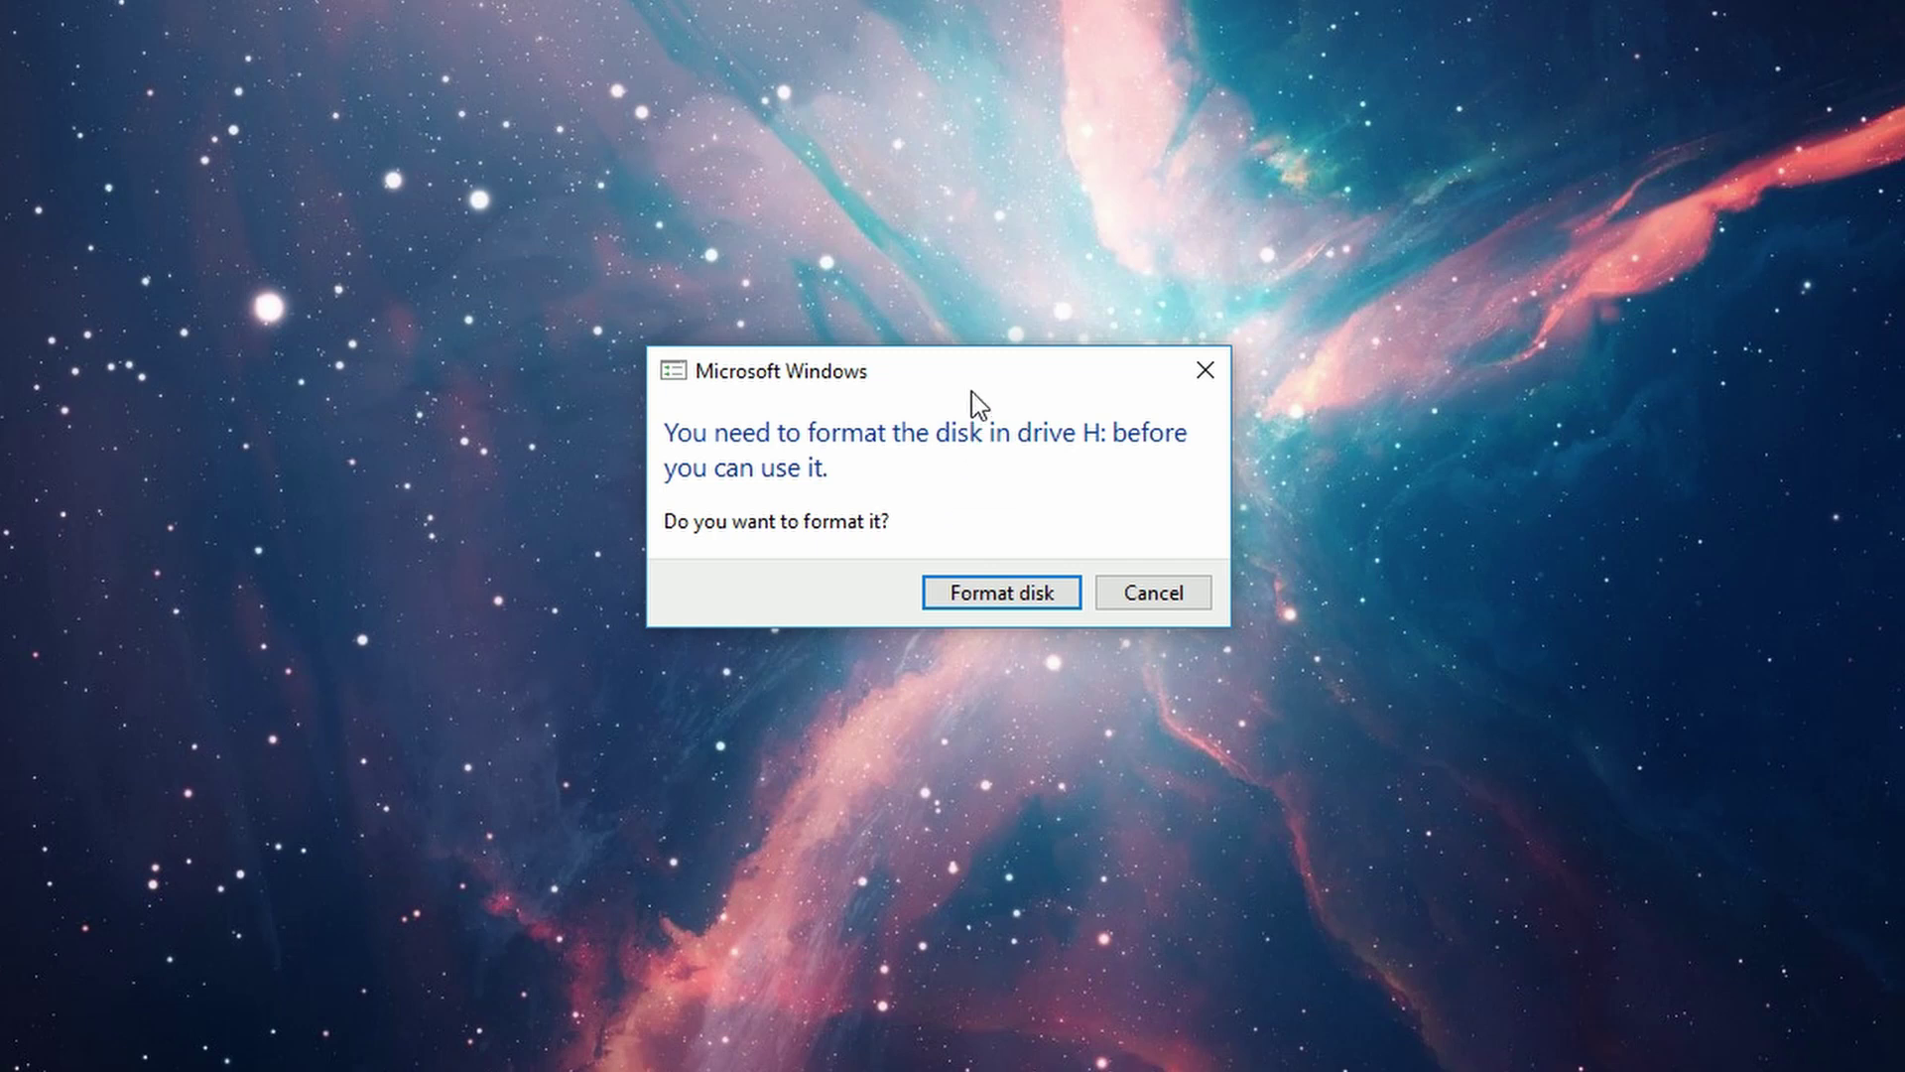
drag(969, 382, 1281, 348)
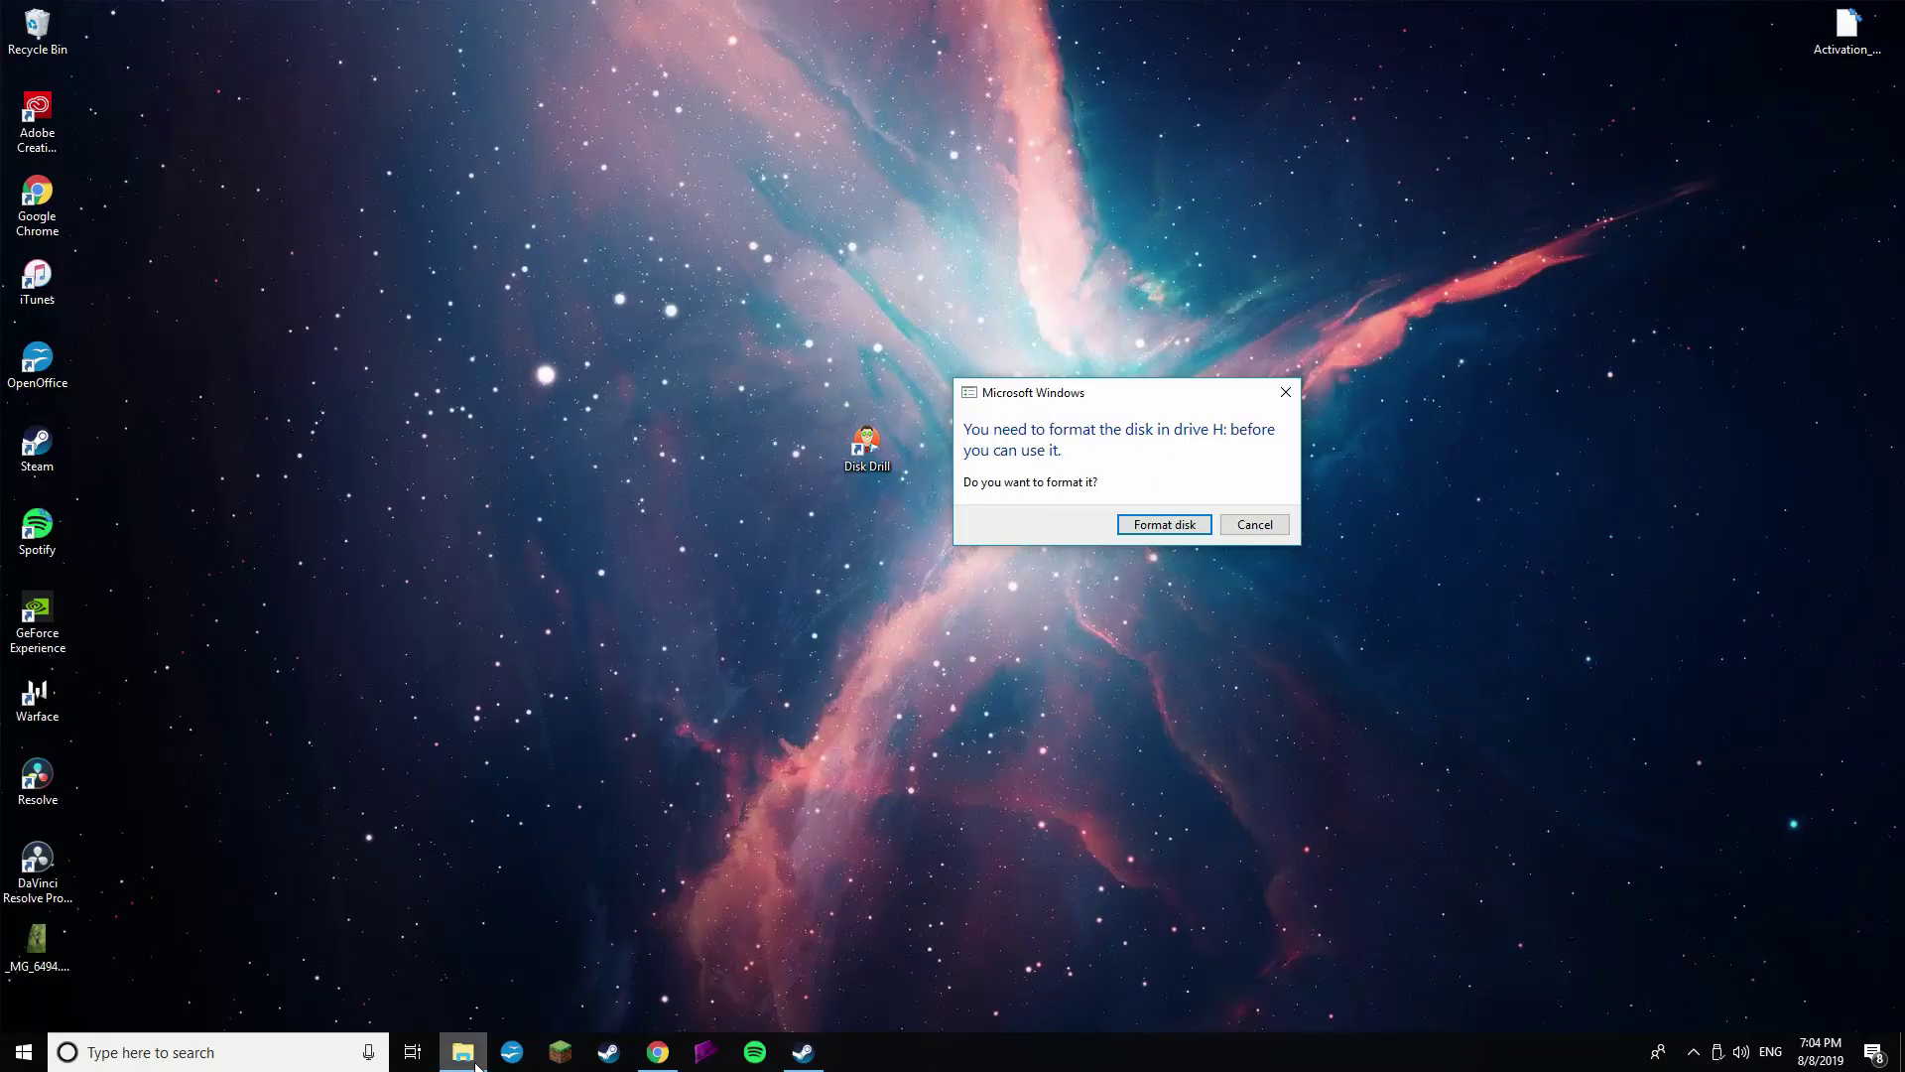
Open a new File Explorer window and try to open USB Drive (H:).
right_click(467, 1054)
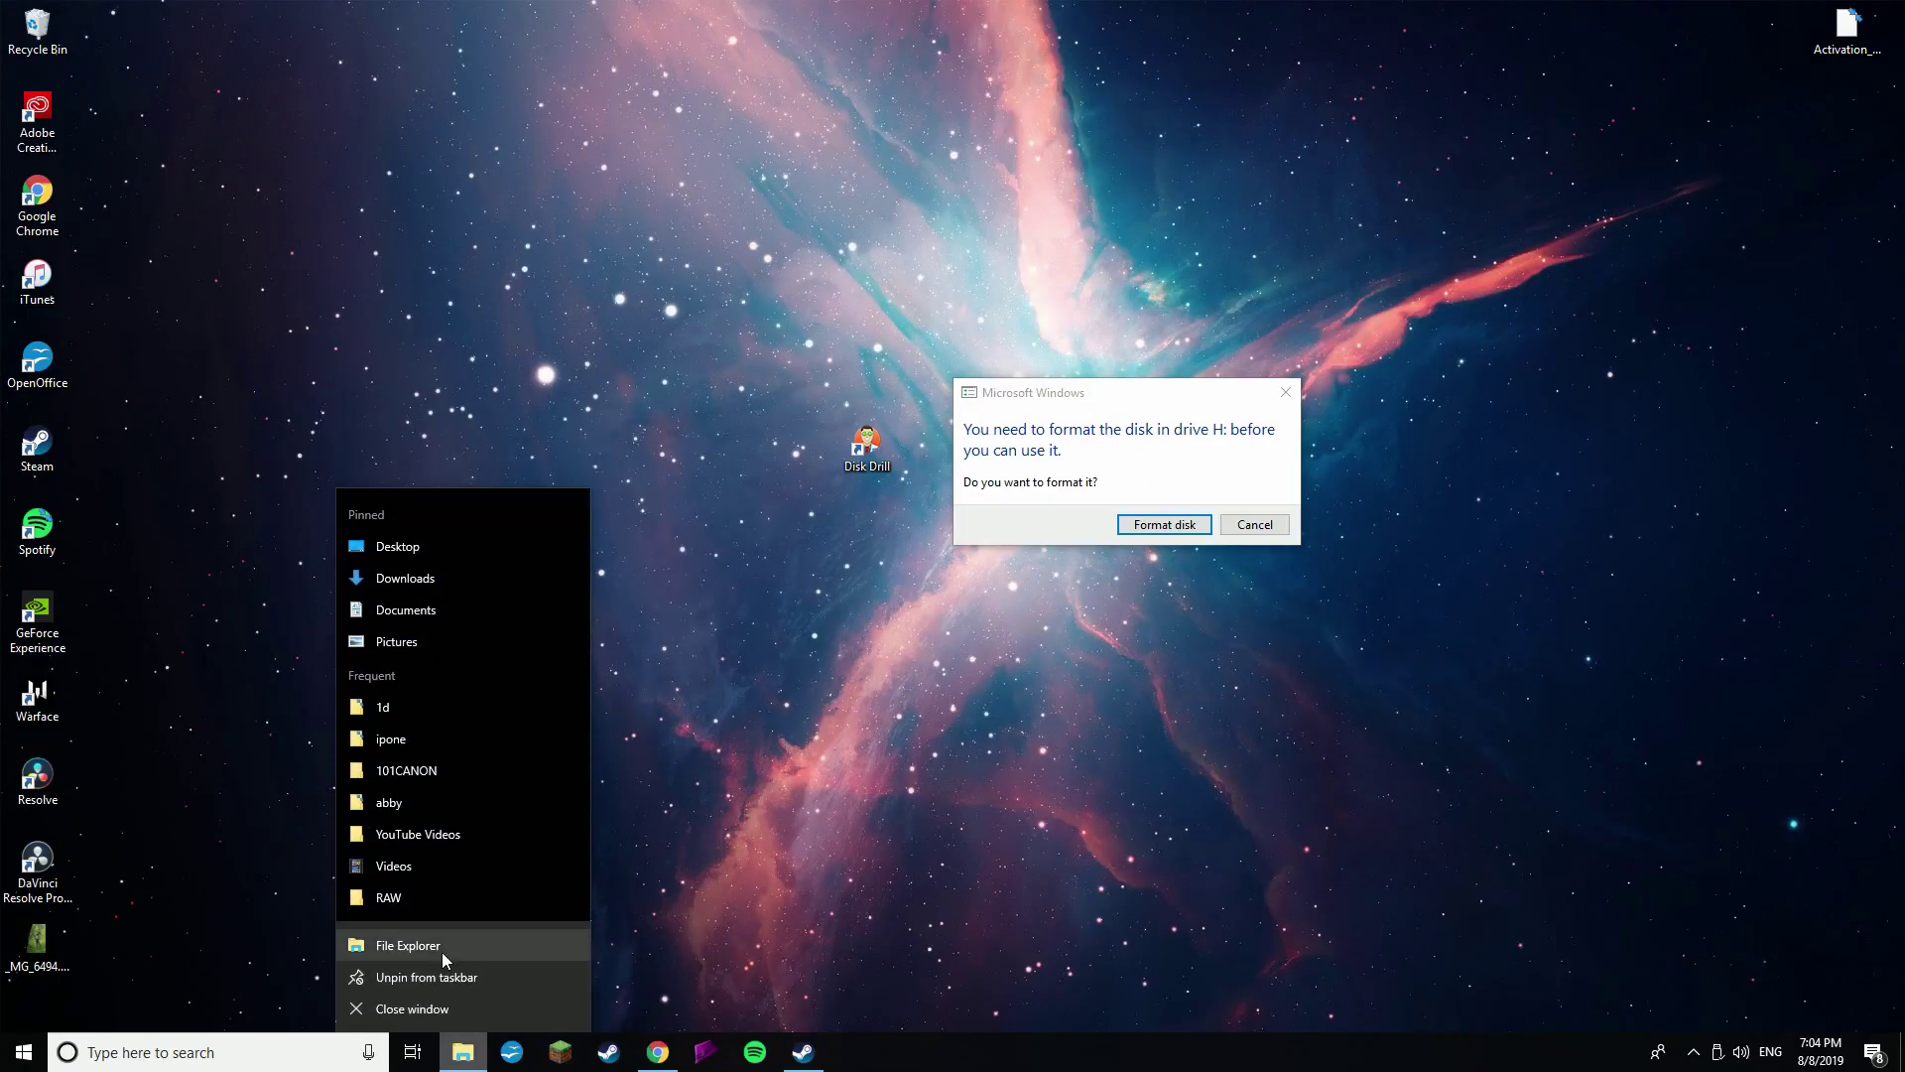
click(443, 948)
scroll(954, 443, down, 4)
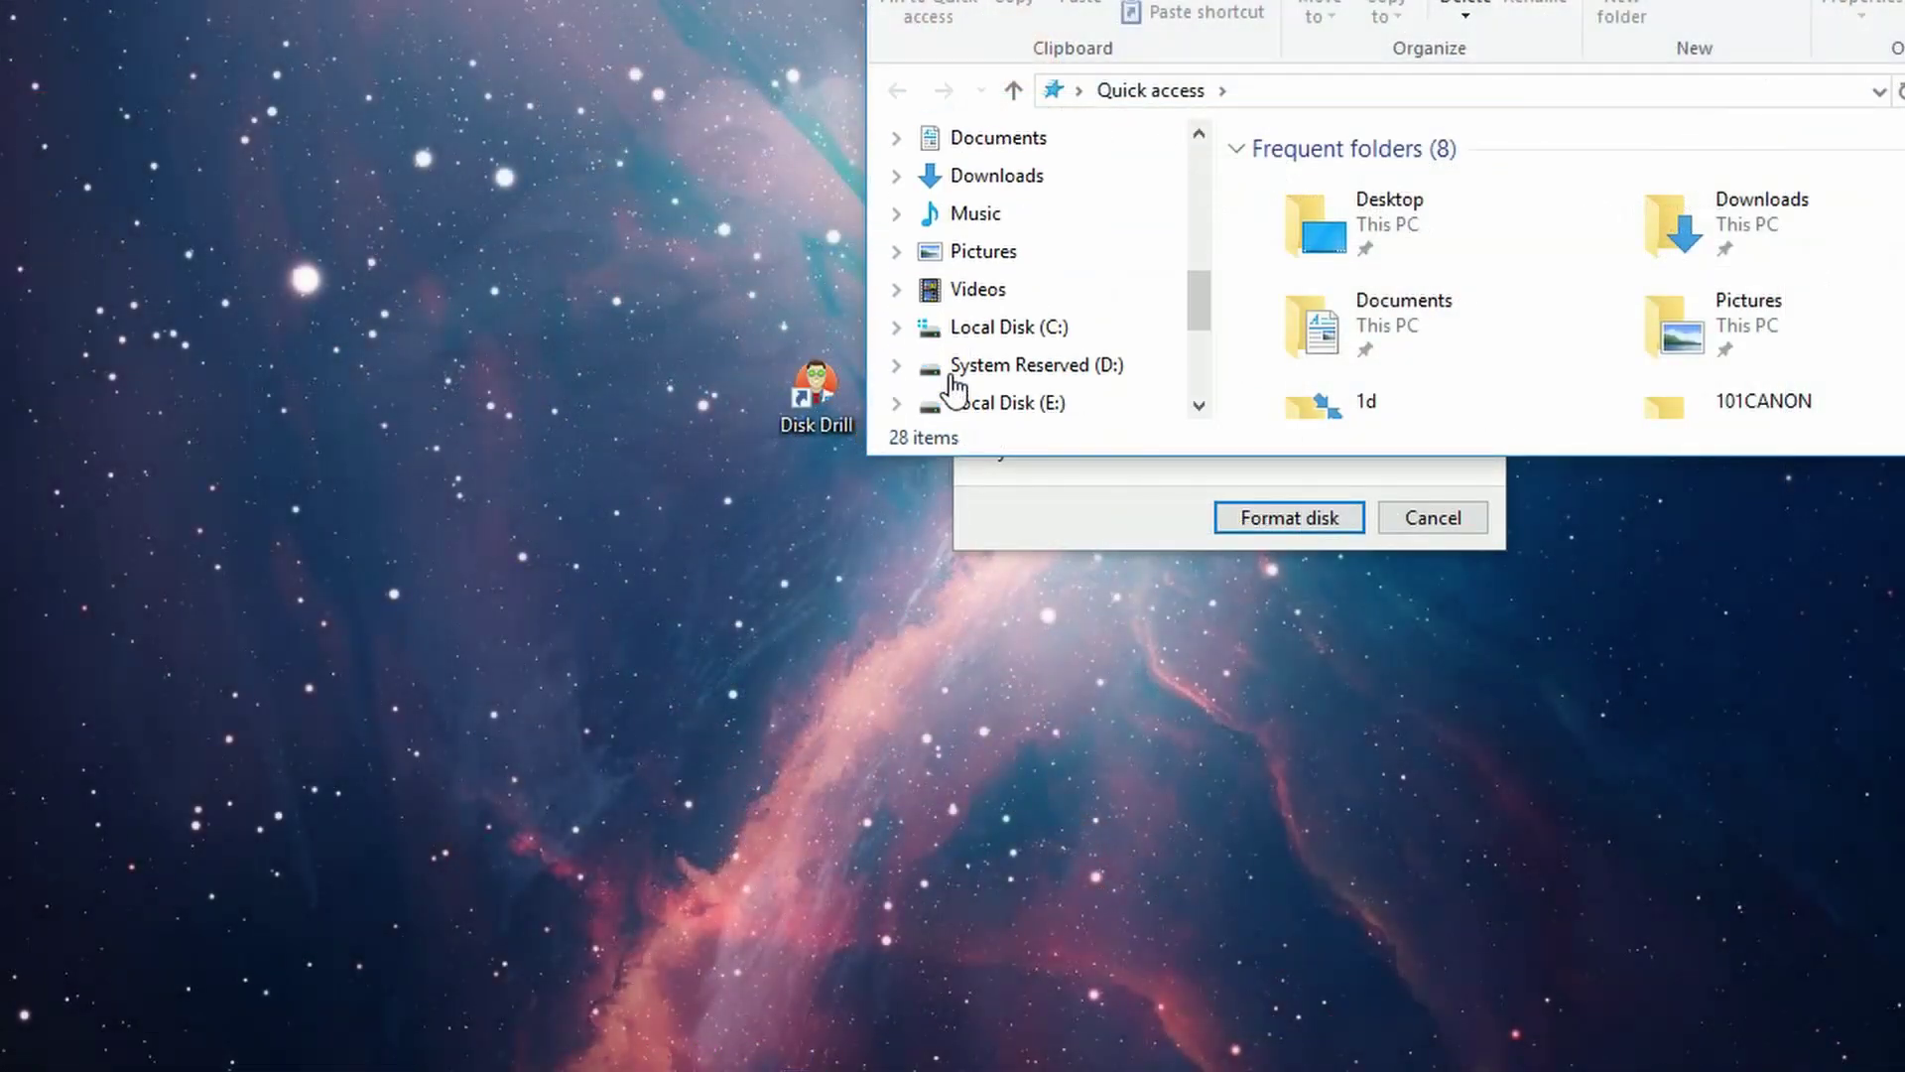
scroll(954, 387, down, 2)
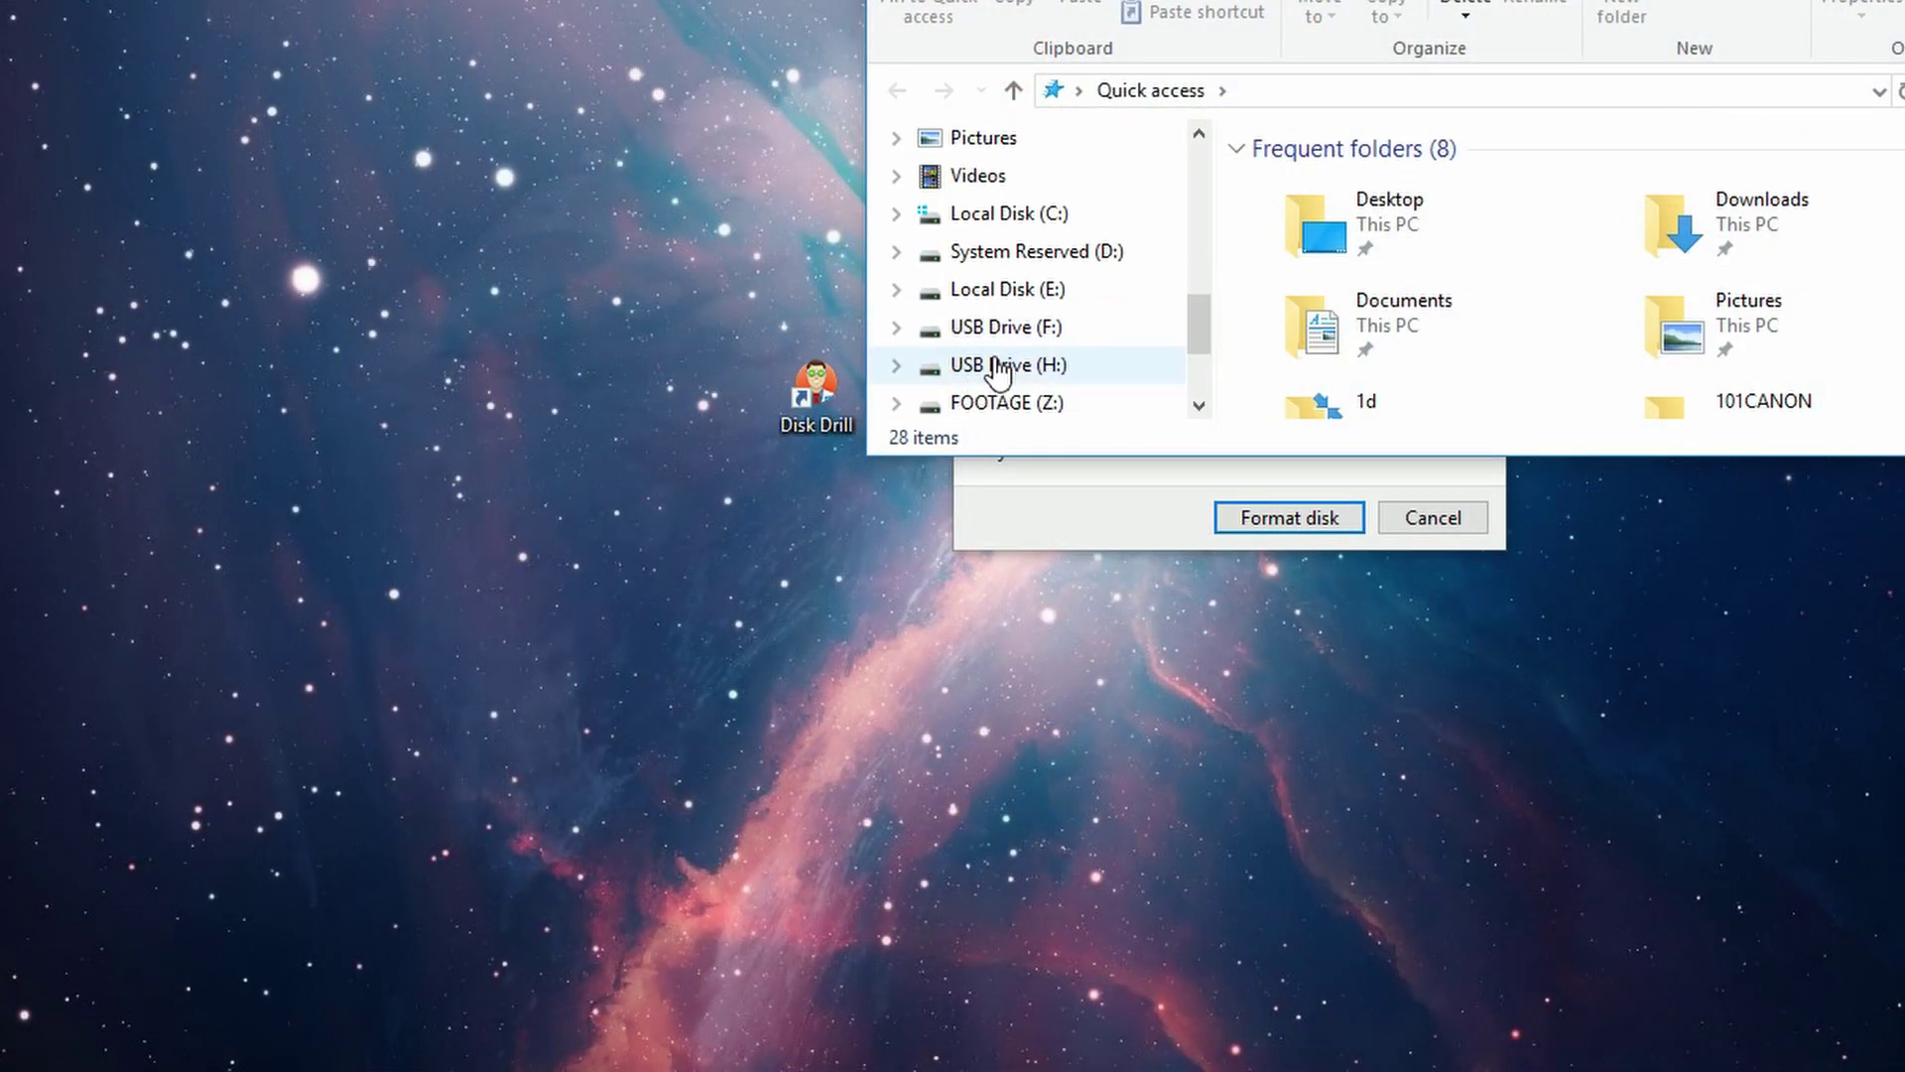
click(996, 367)
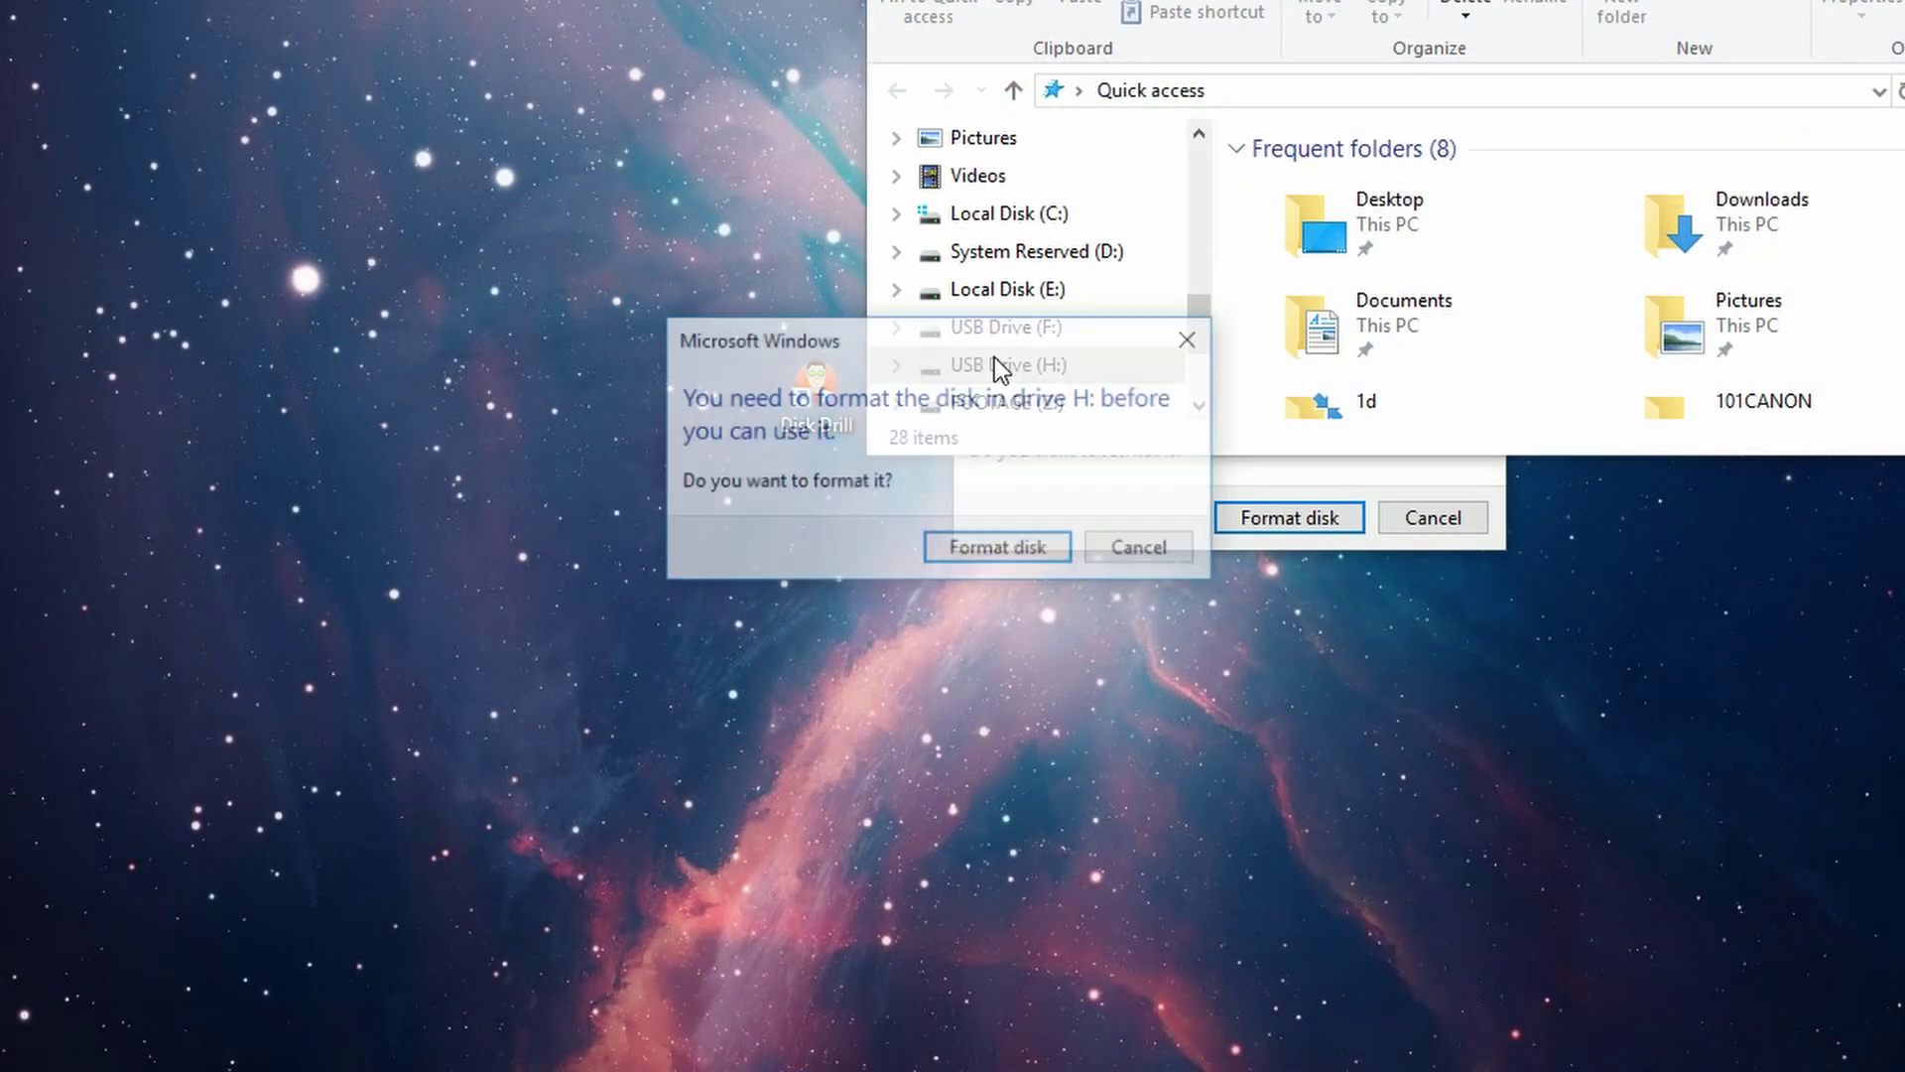
Decline formatting drive H: twice, dismiss the location error, and close File Explorer.
click(1104, 556)
click(1282, 566)
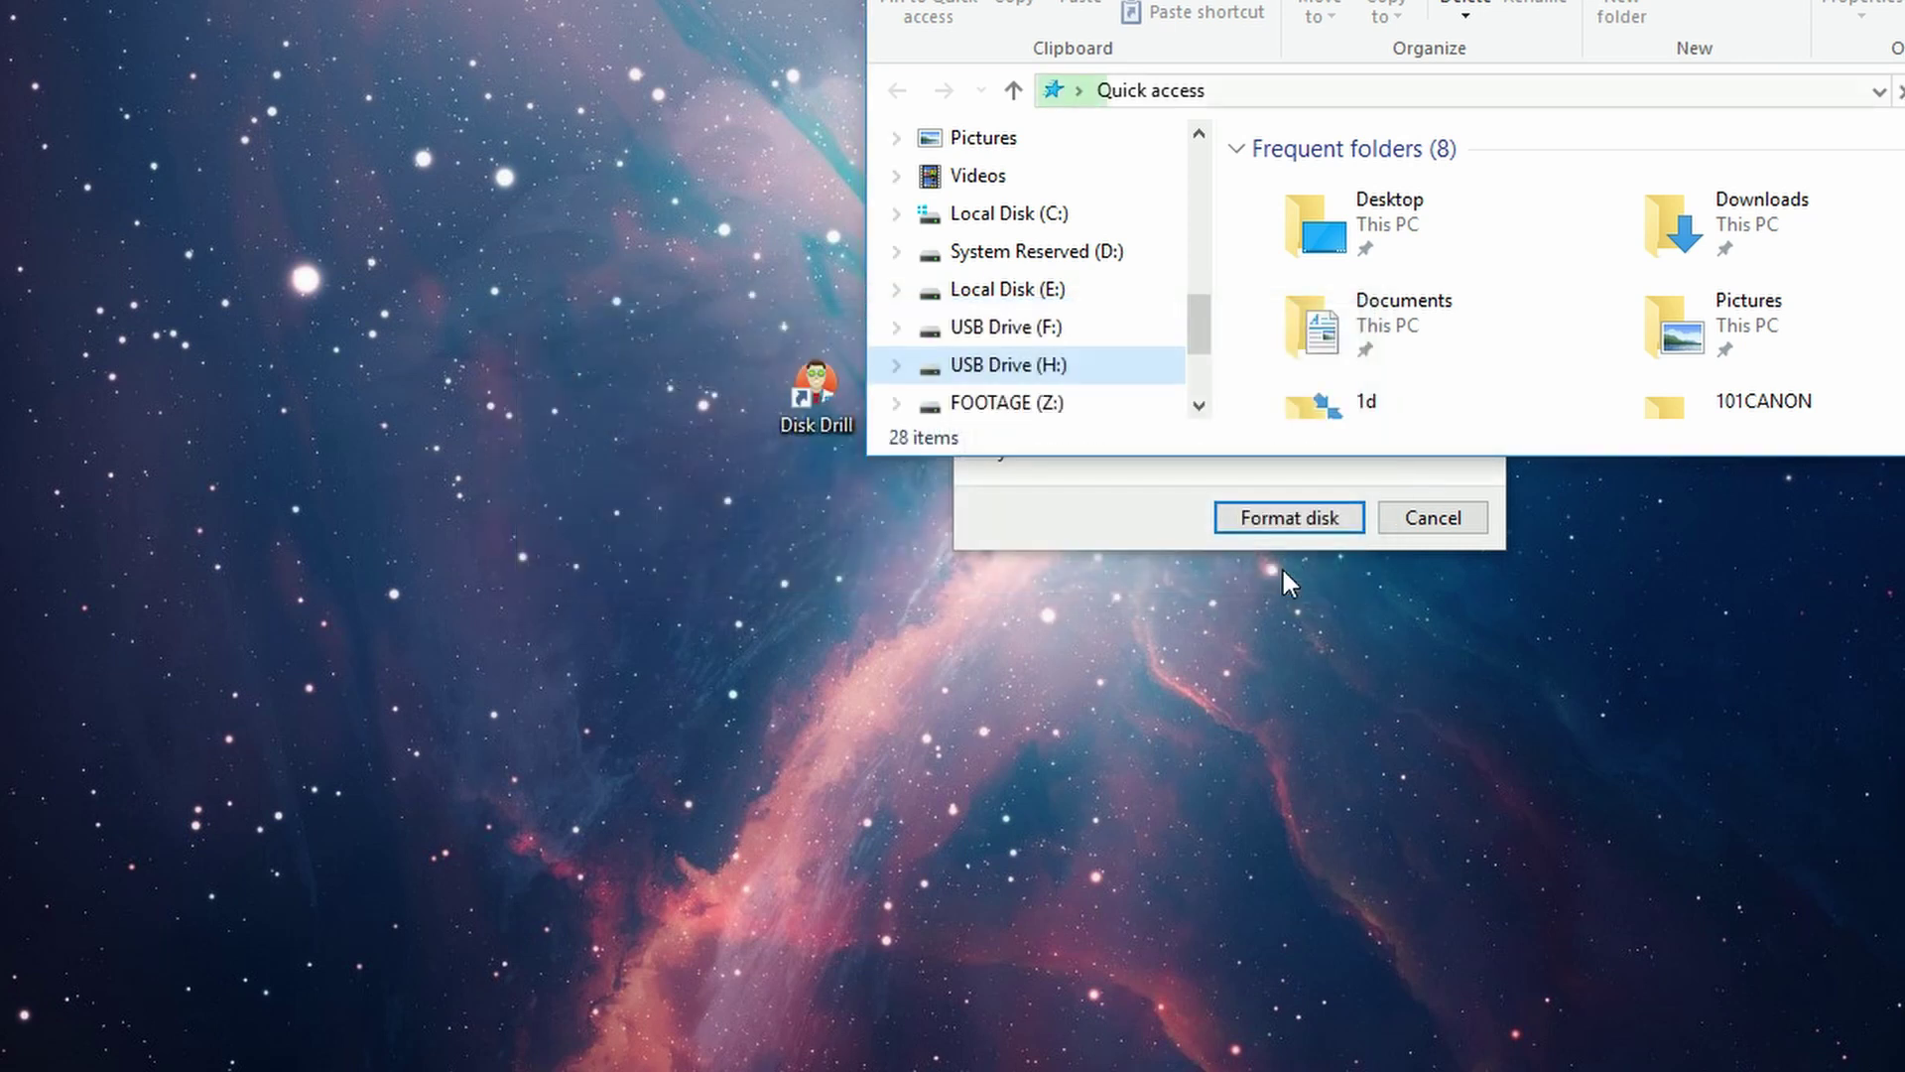
click(1399, 518)
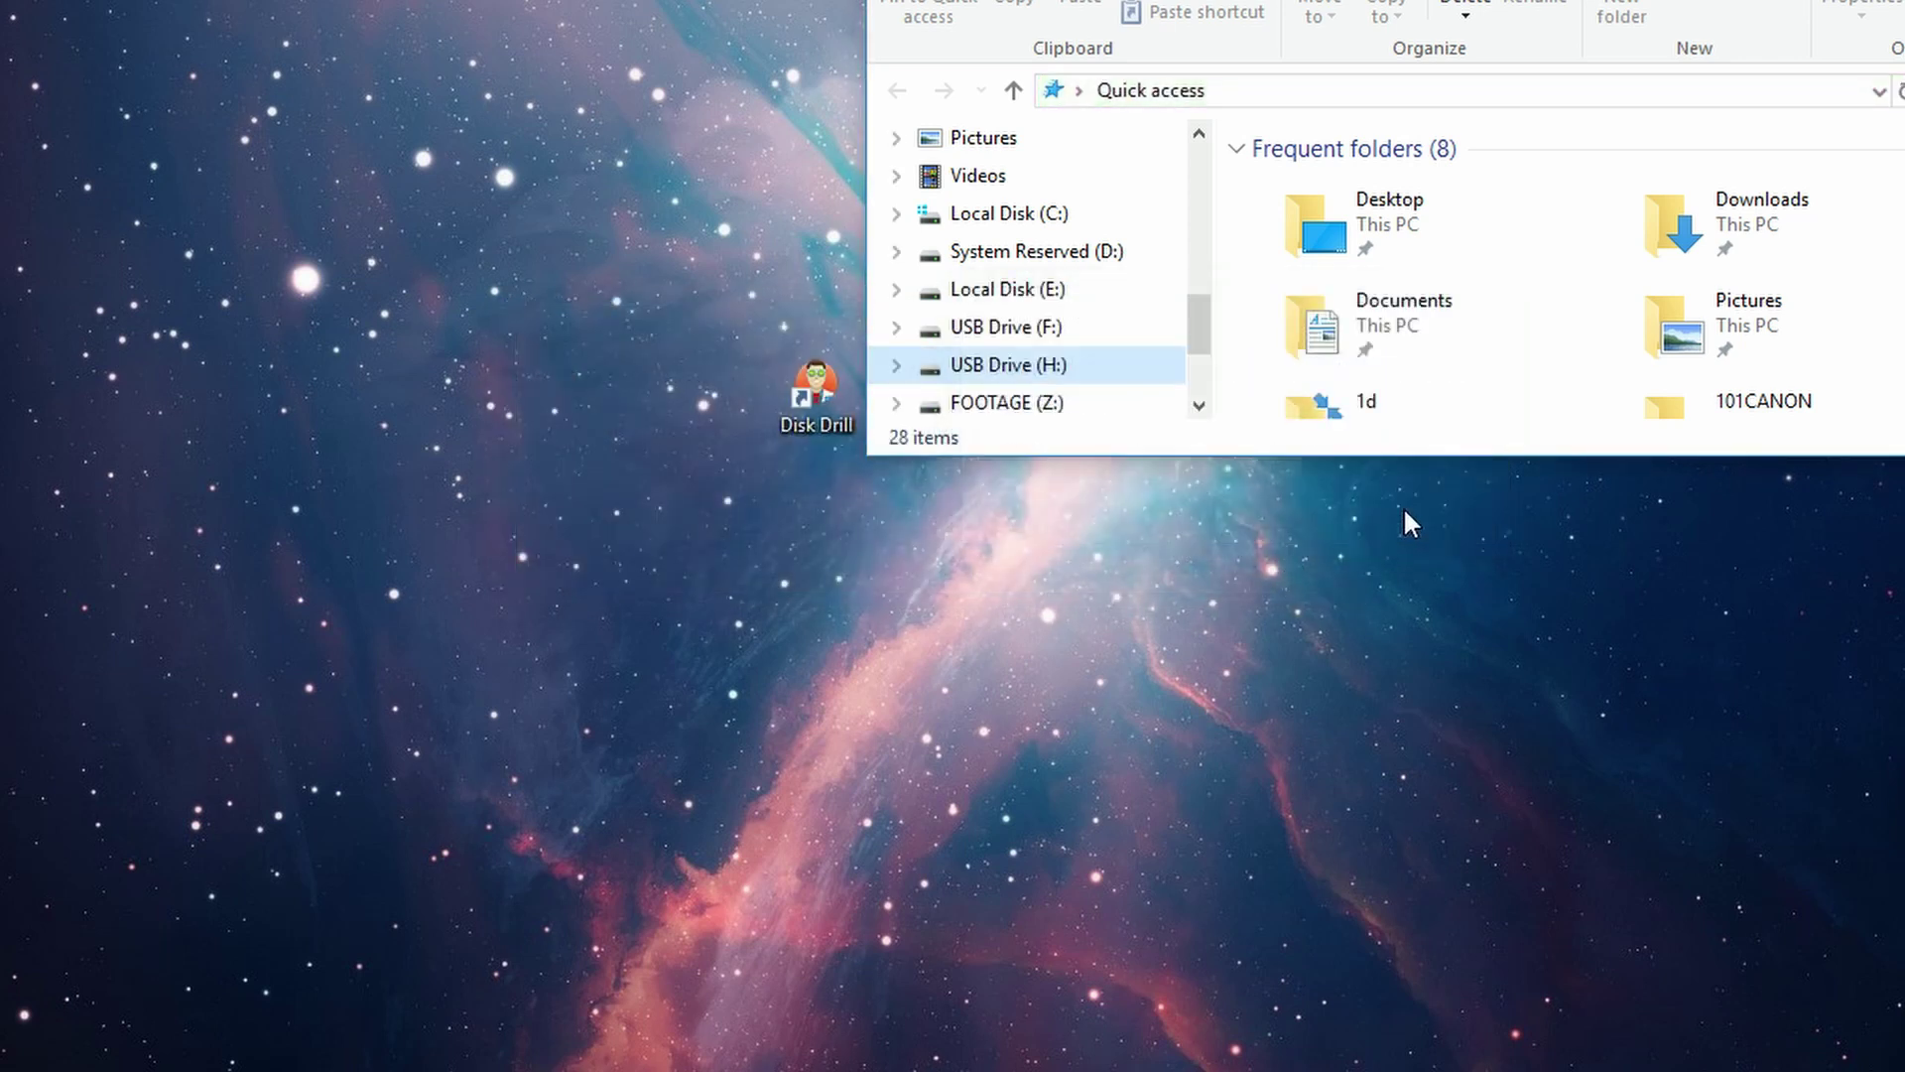
key(alt+F4)
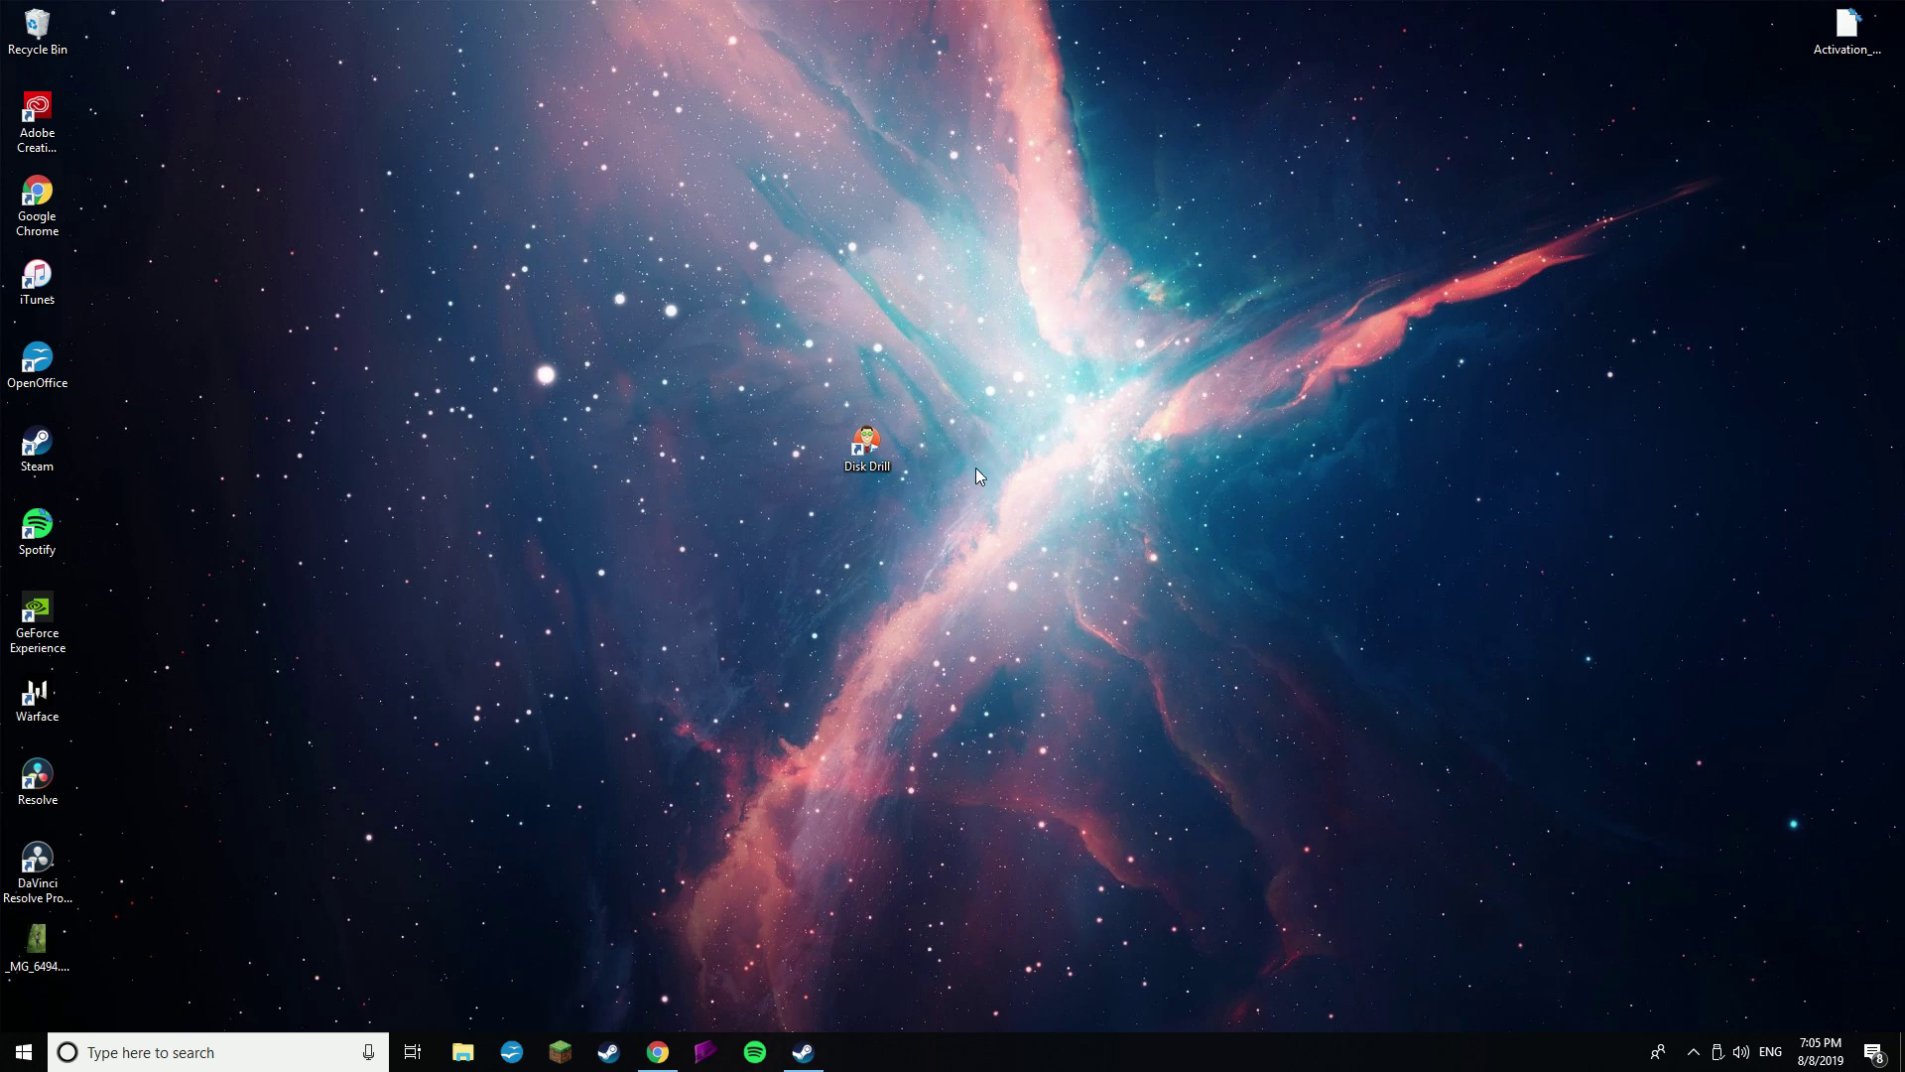
Move the Disk Drill shortcut lower, launch it with admin rights, and scroll through the disk list.
drag(867, 454, 867, 538)
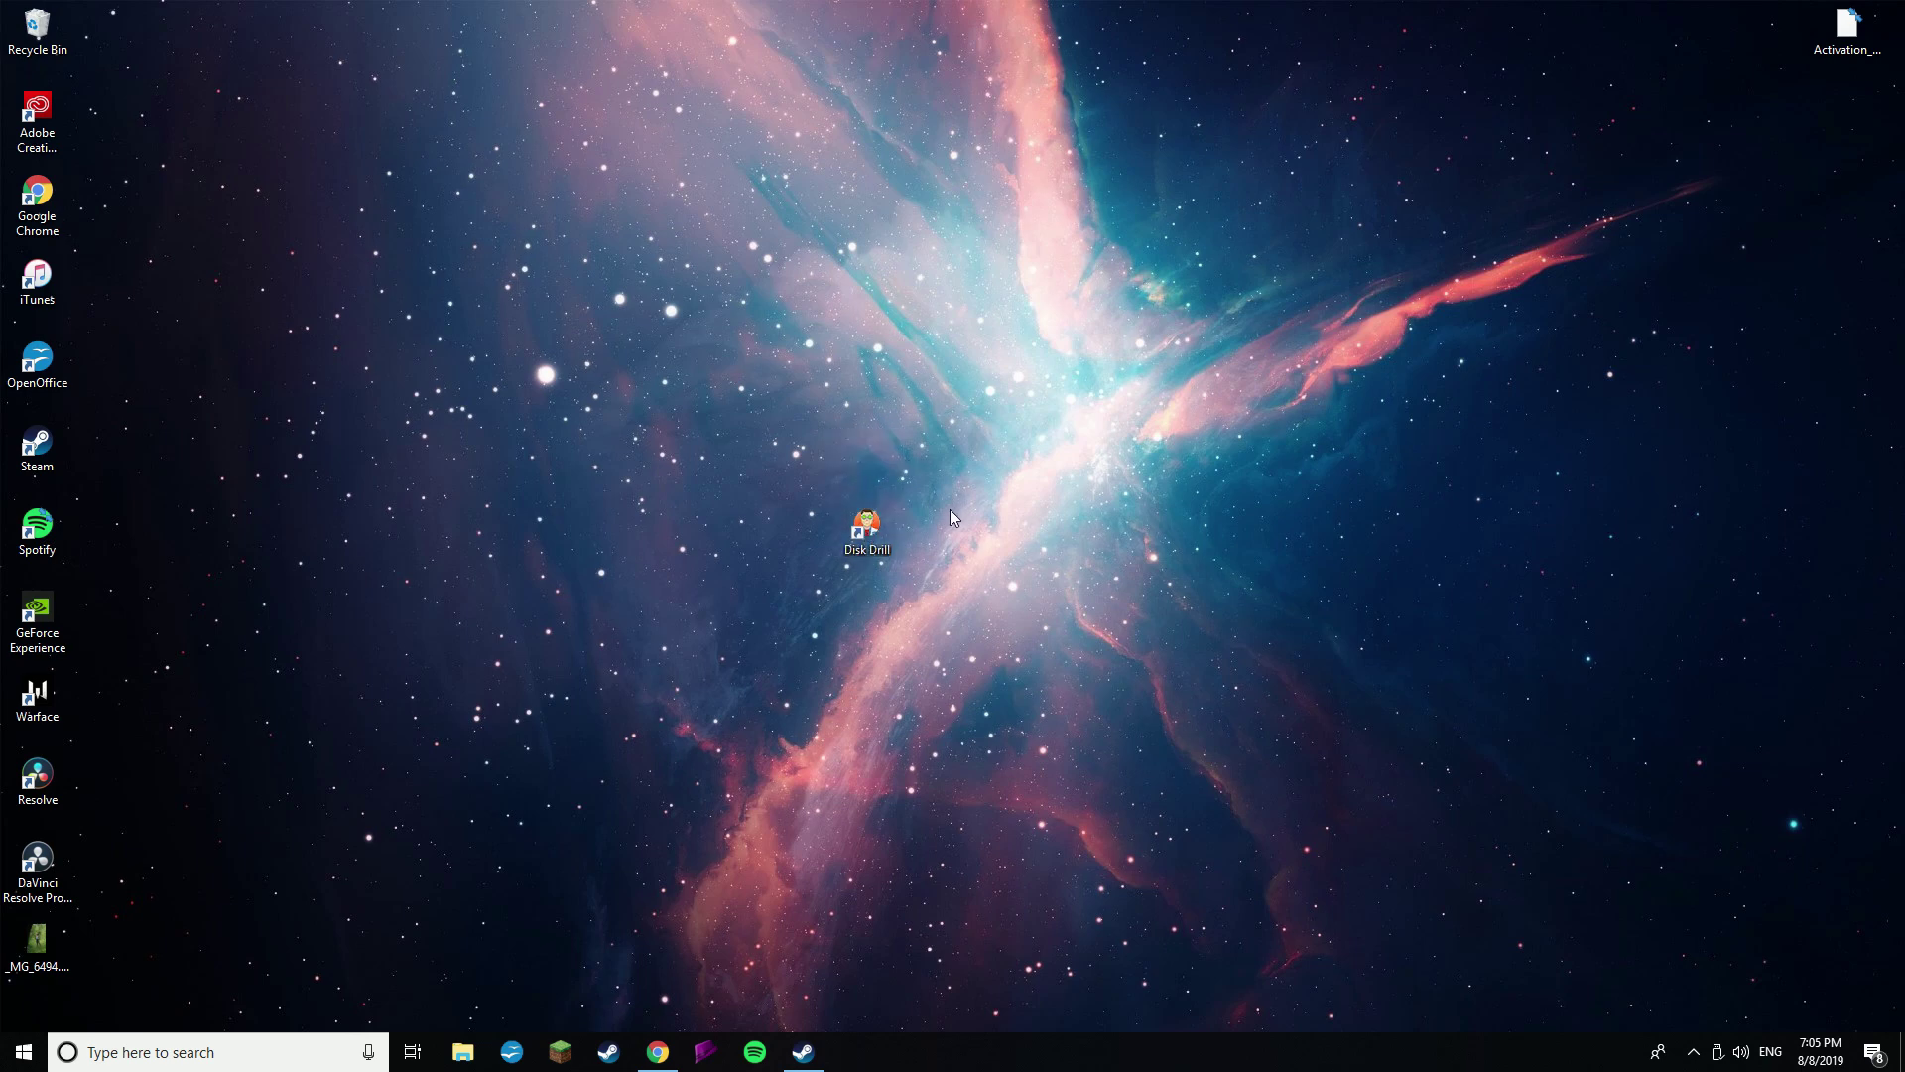
double_click(867, 540)
click(908, 655)
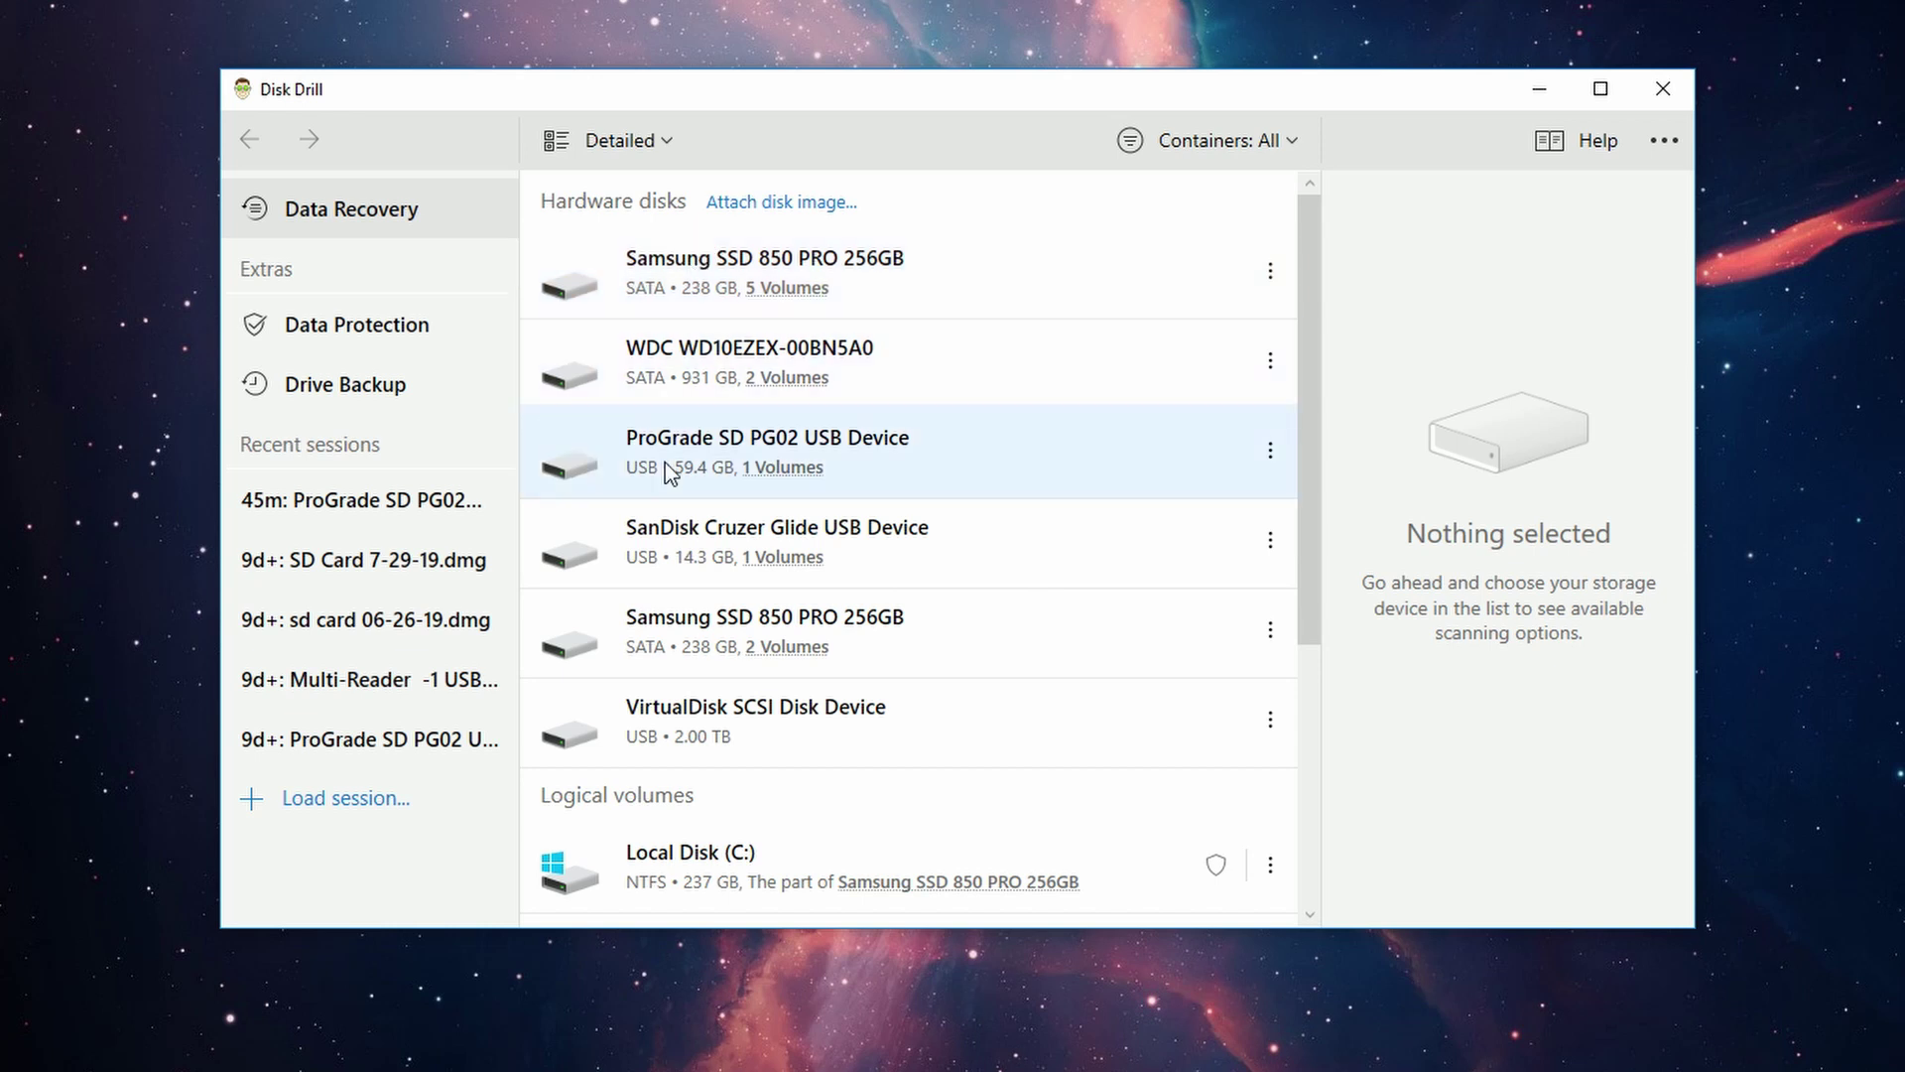
scroll(913, 446, down, 5)
scroll(640, 684, up, 5)
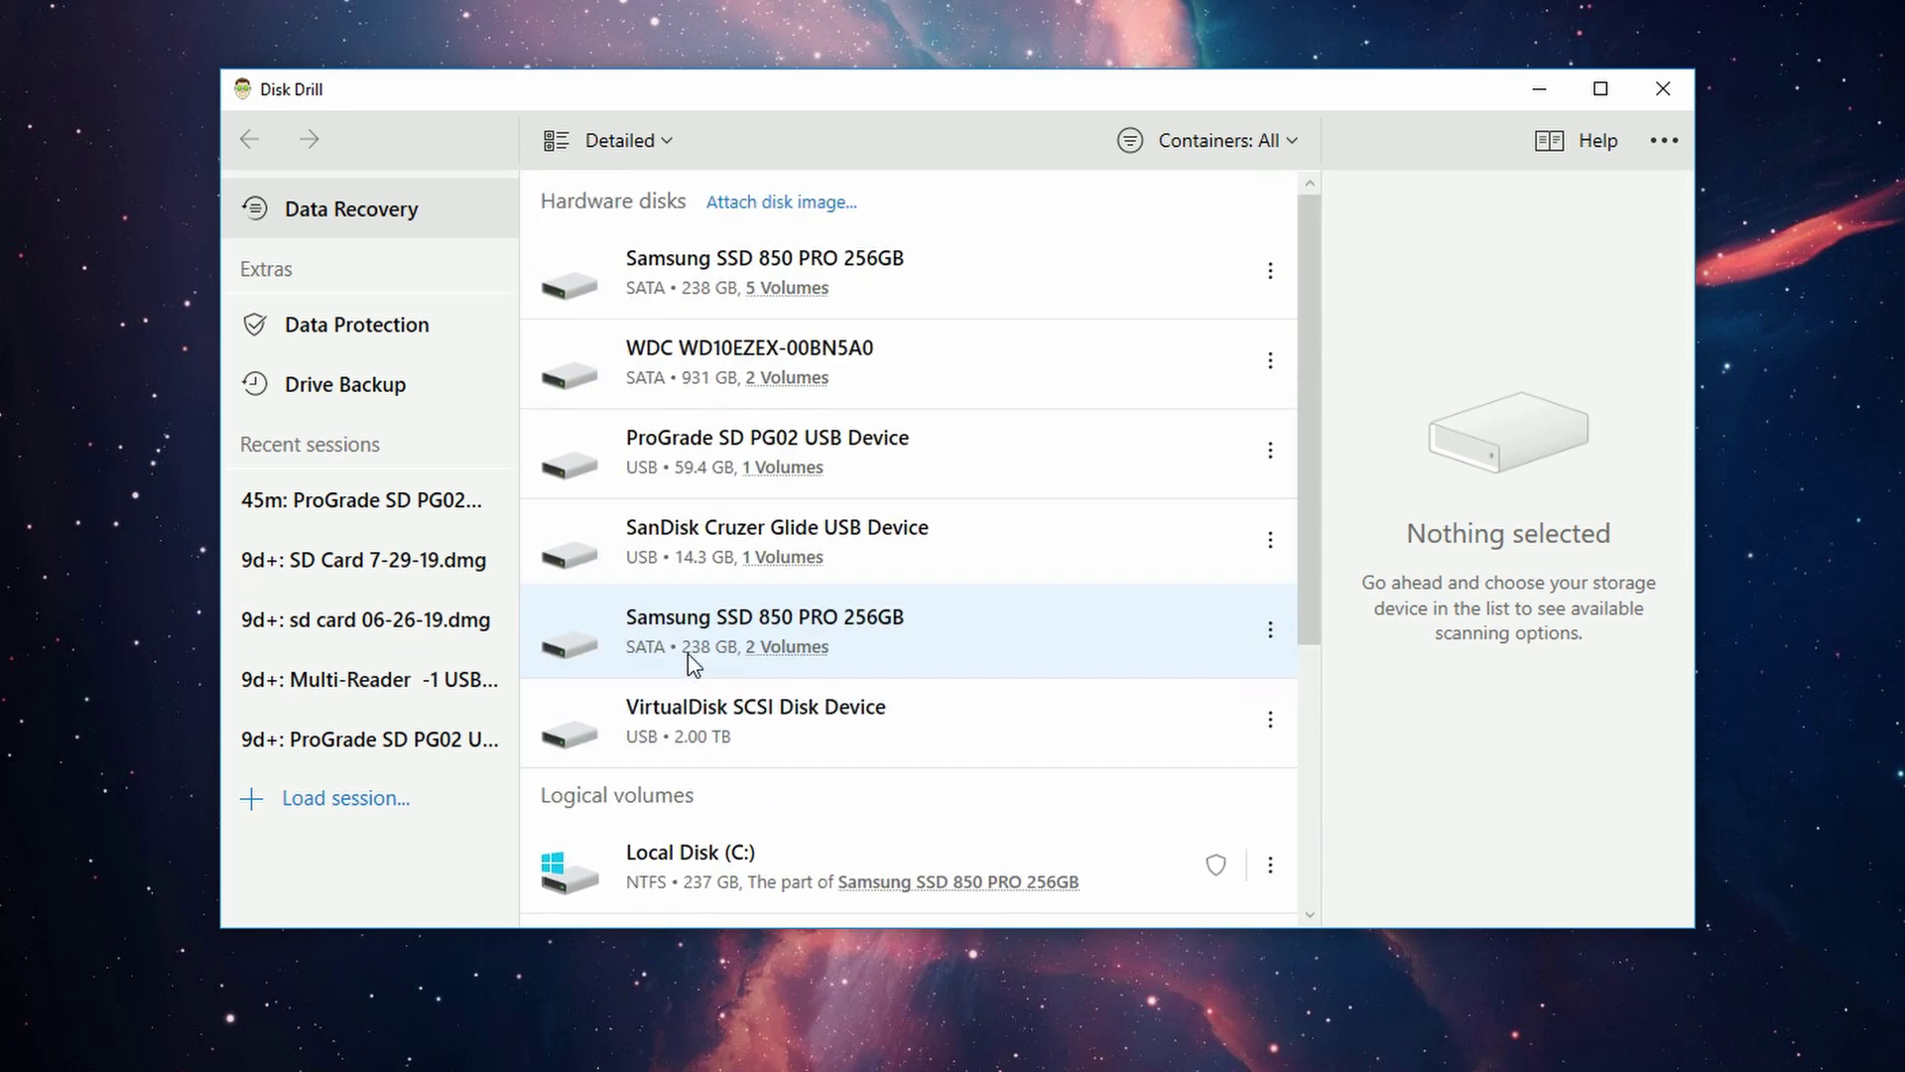
scroll(719, 556, down, 5)
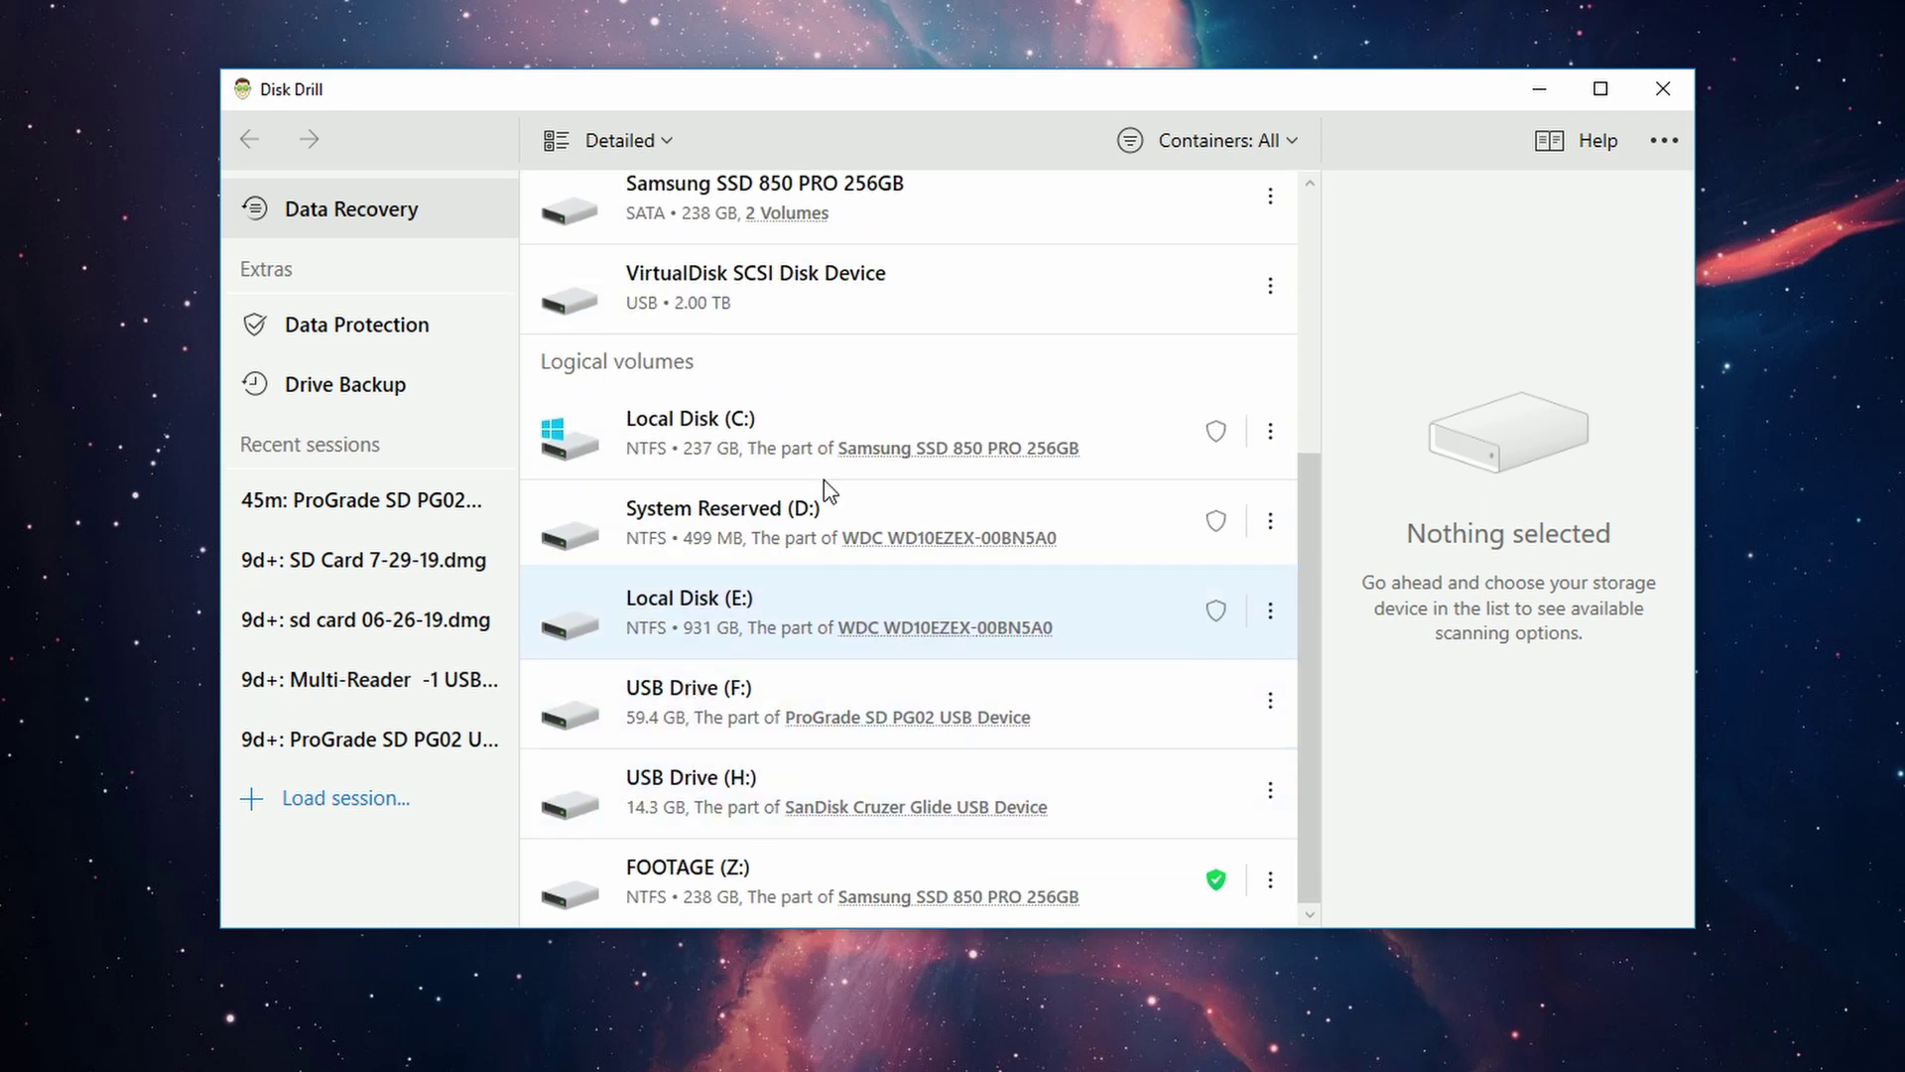
scroll(772, 706, up, 5)
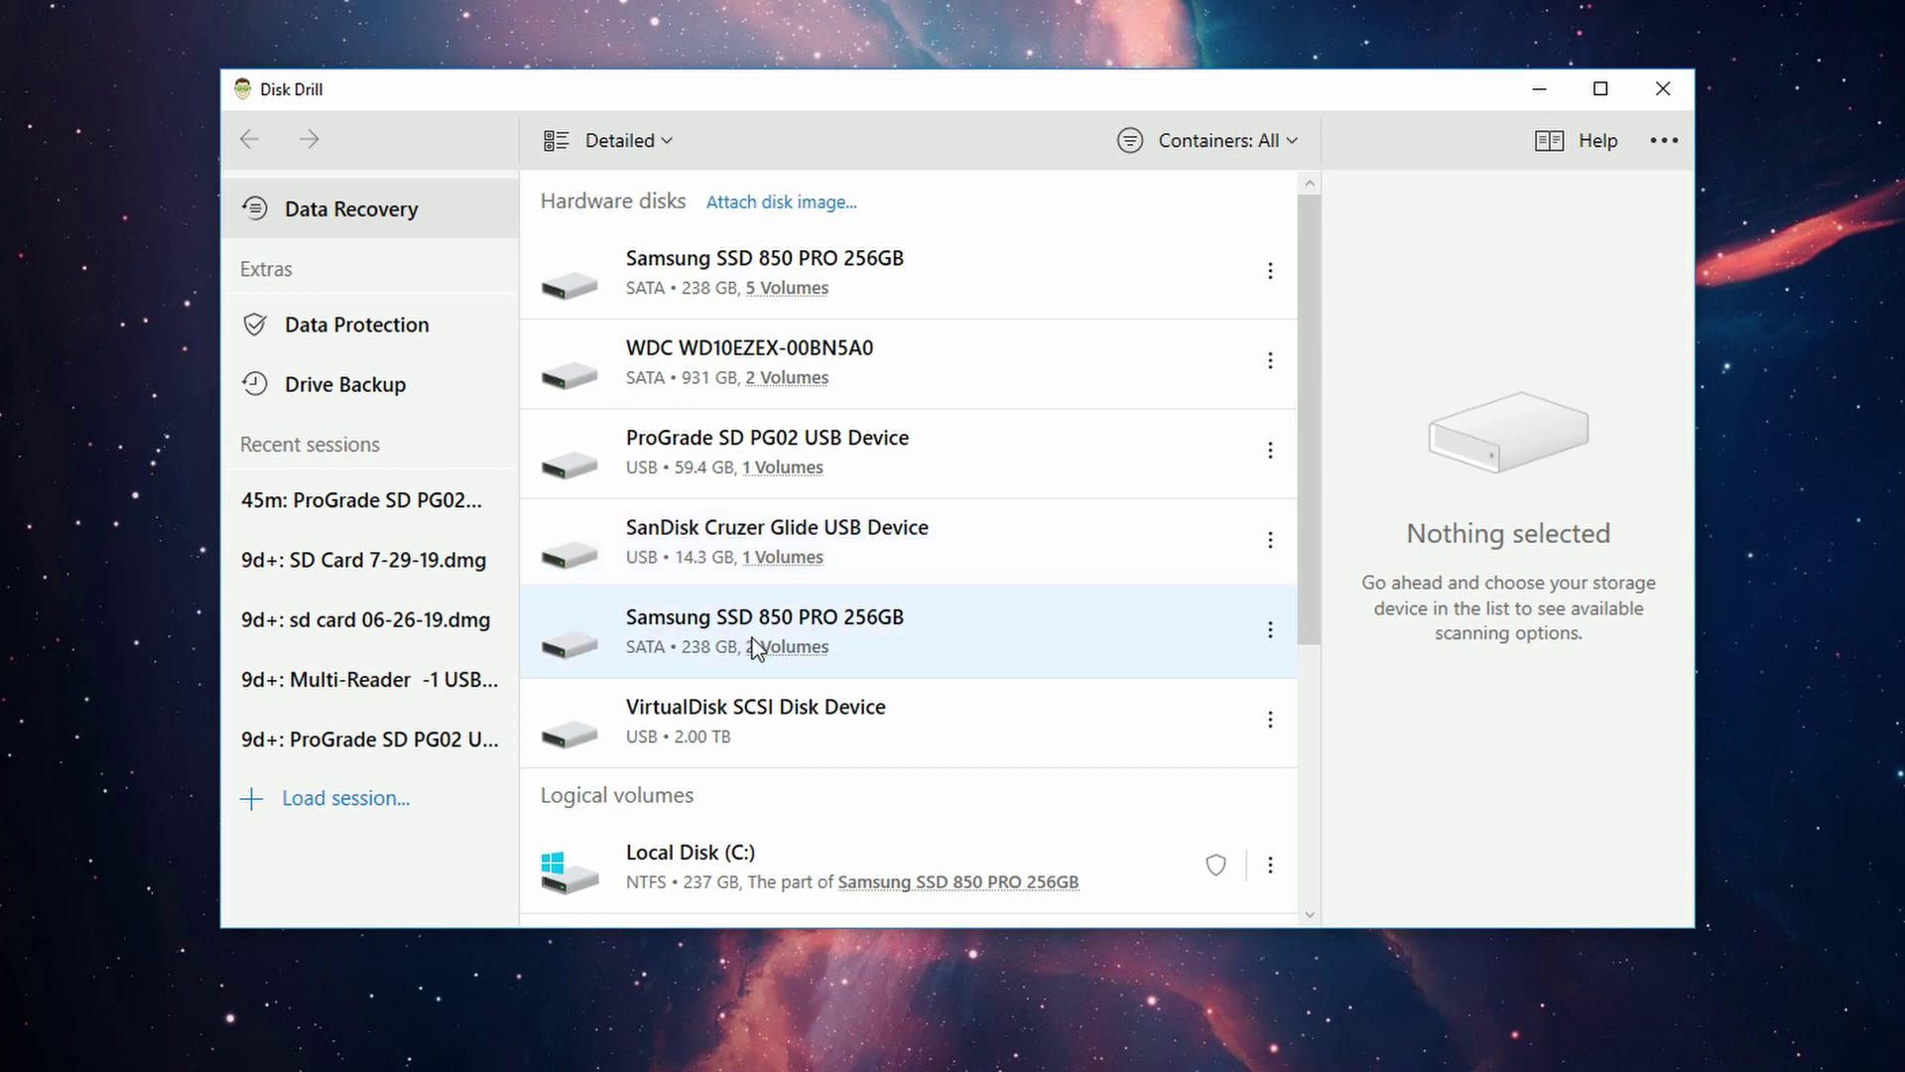
Inspect the Info details of the second Samsung SSD 850 PRO 256GB, then return to Recovery.
click(864, 643)
click(1598, 199)
scroll(1470, 571, down, 3)
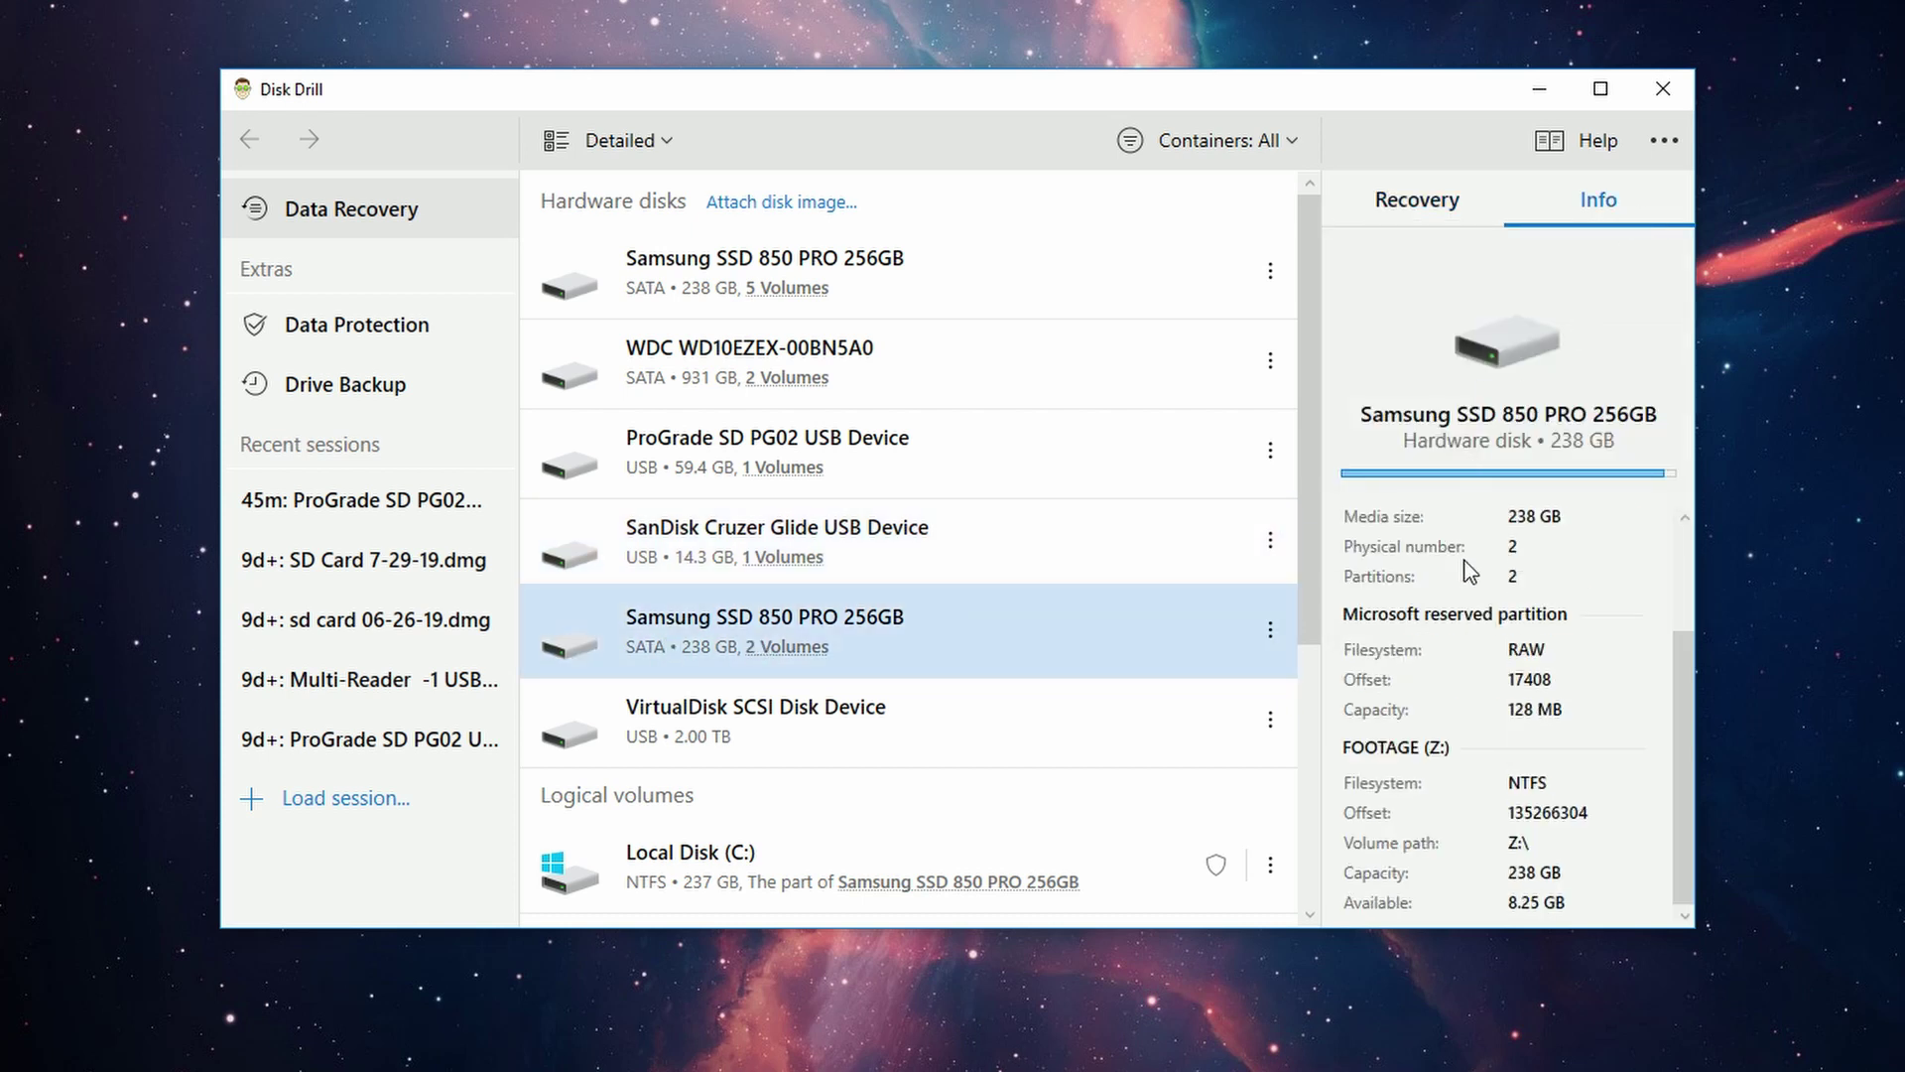
scroll(1470, 571, up, 3)
click(1394, 216)
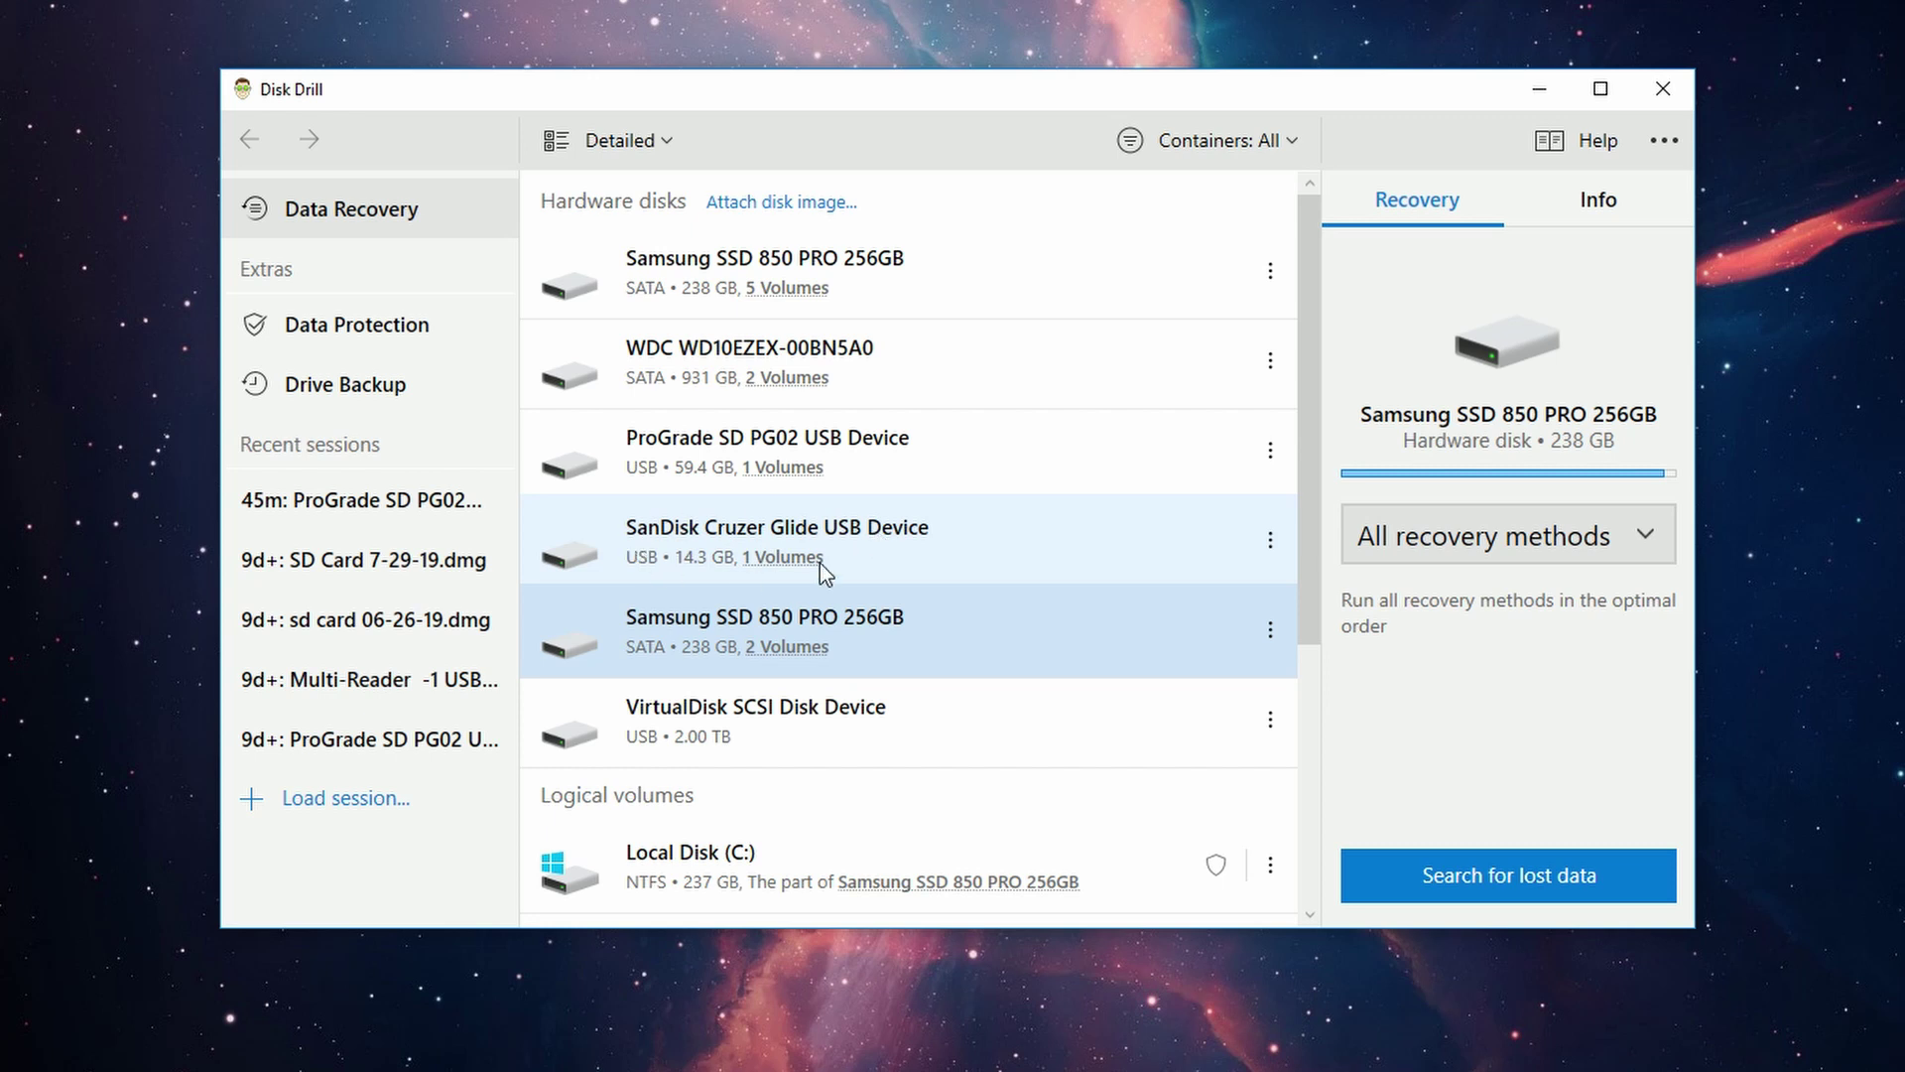
Select the SanDisk Cruzer Glide USB Device and keep All recovery methods.
click(890, 540)
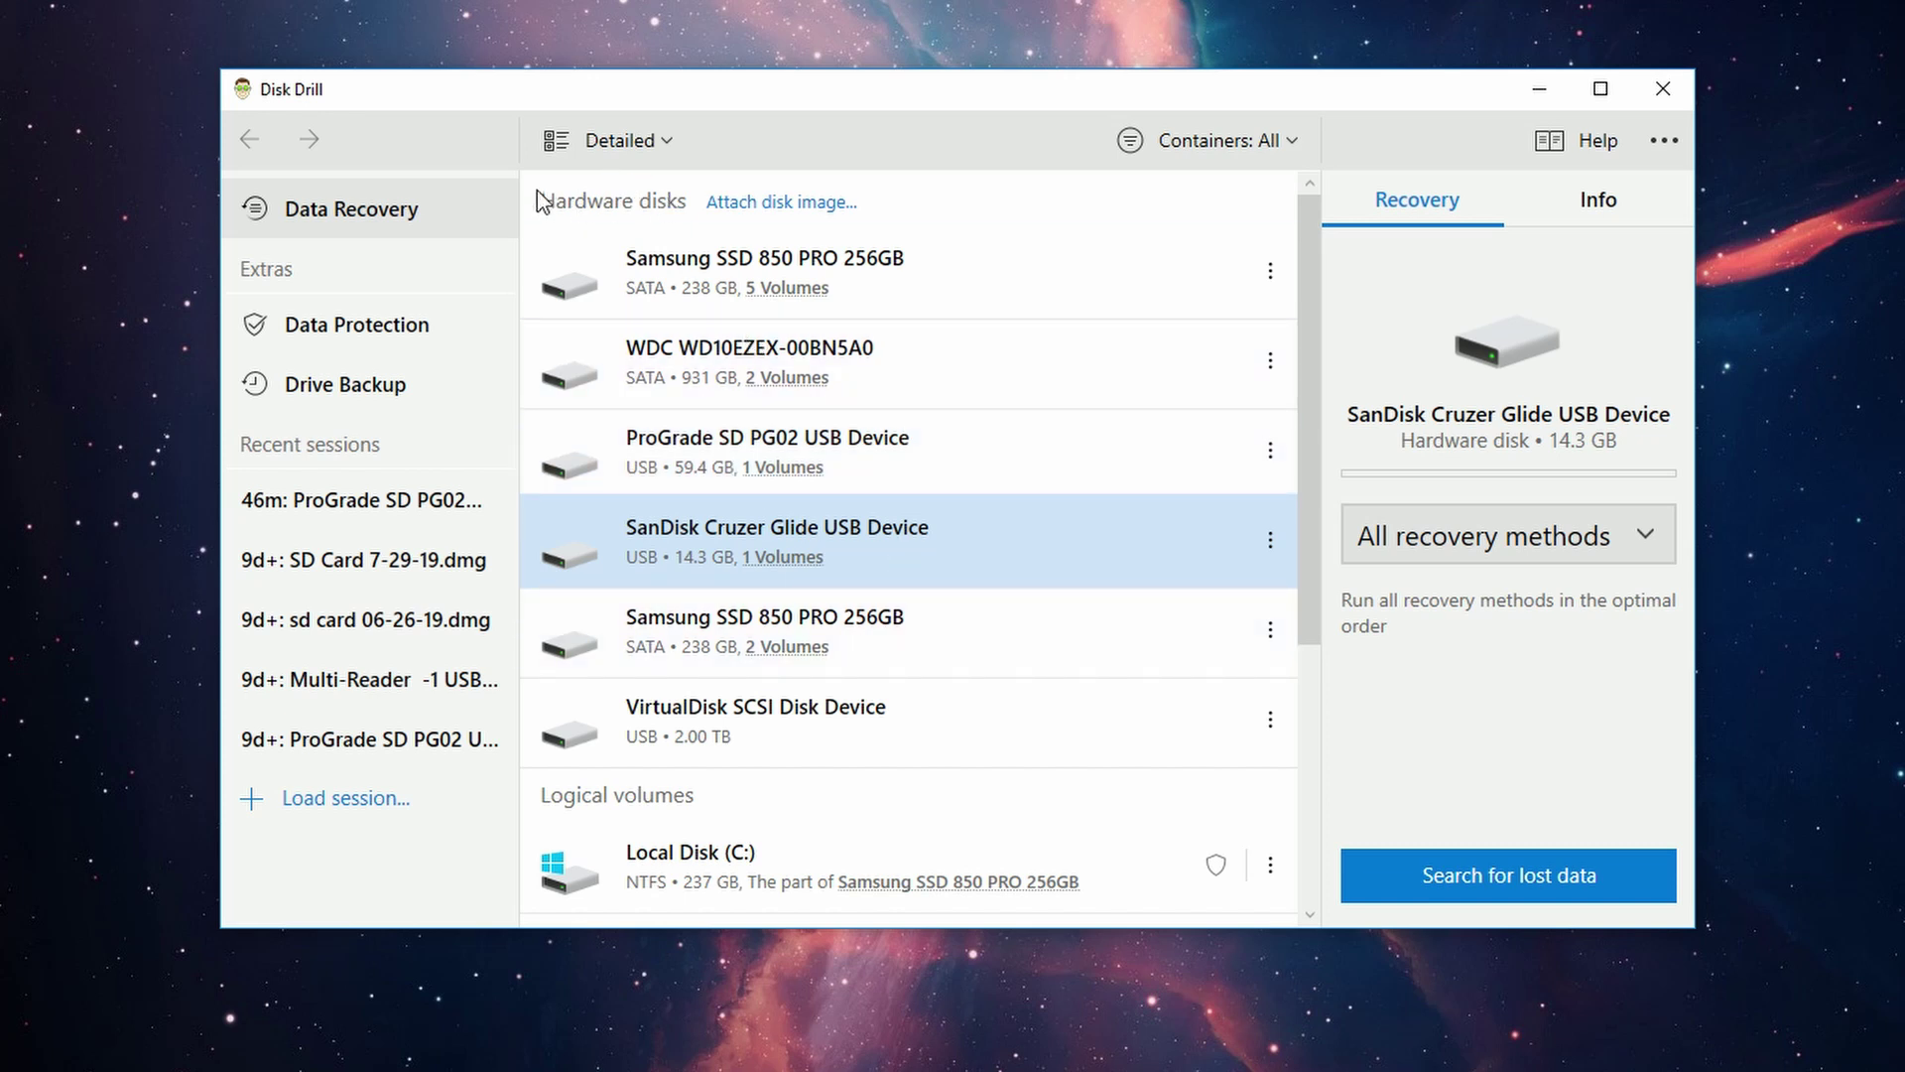
scroll(821, 540, down, 4)
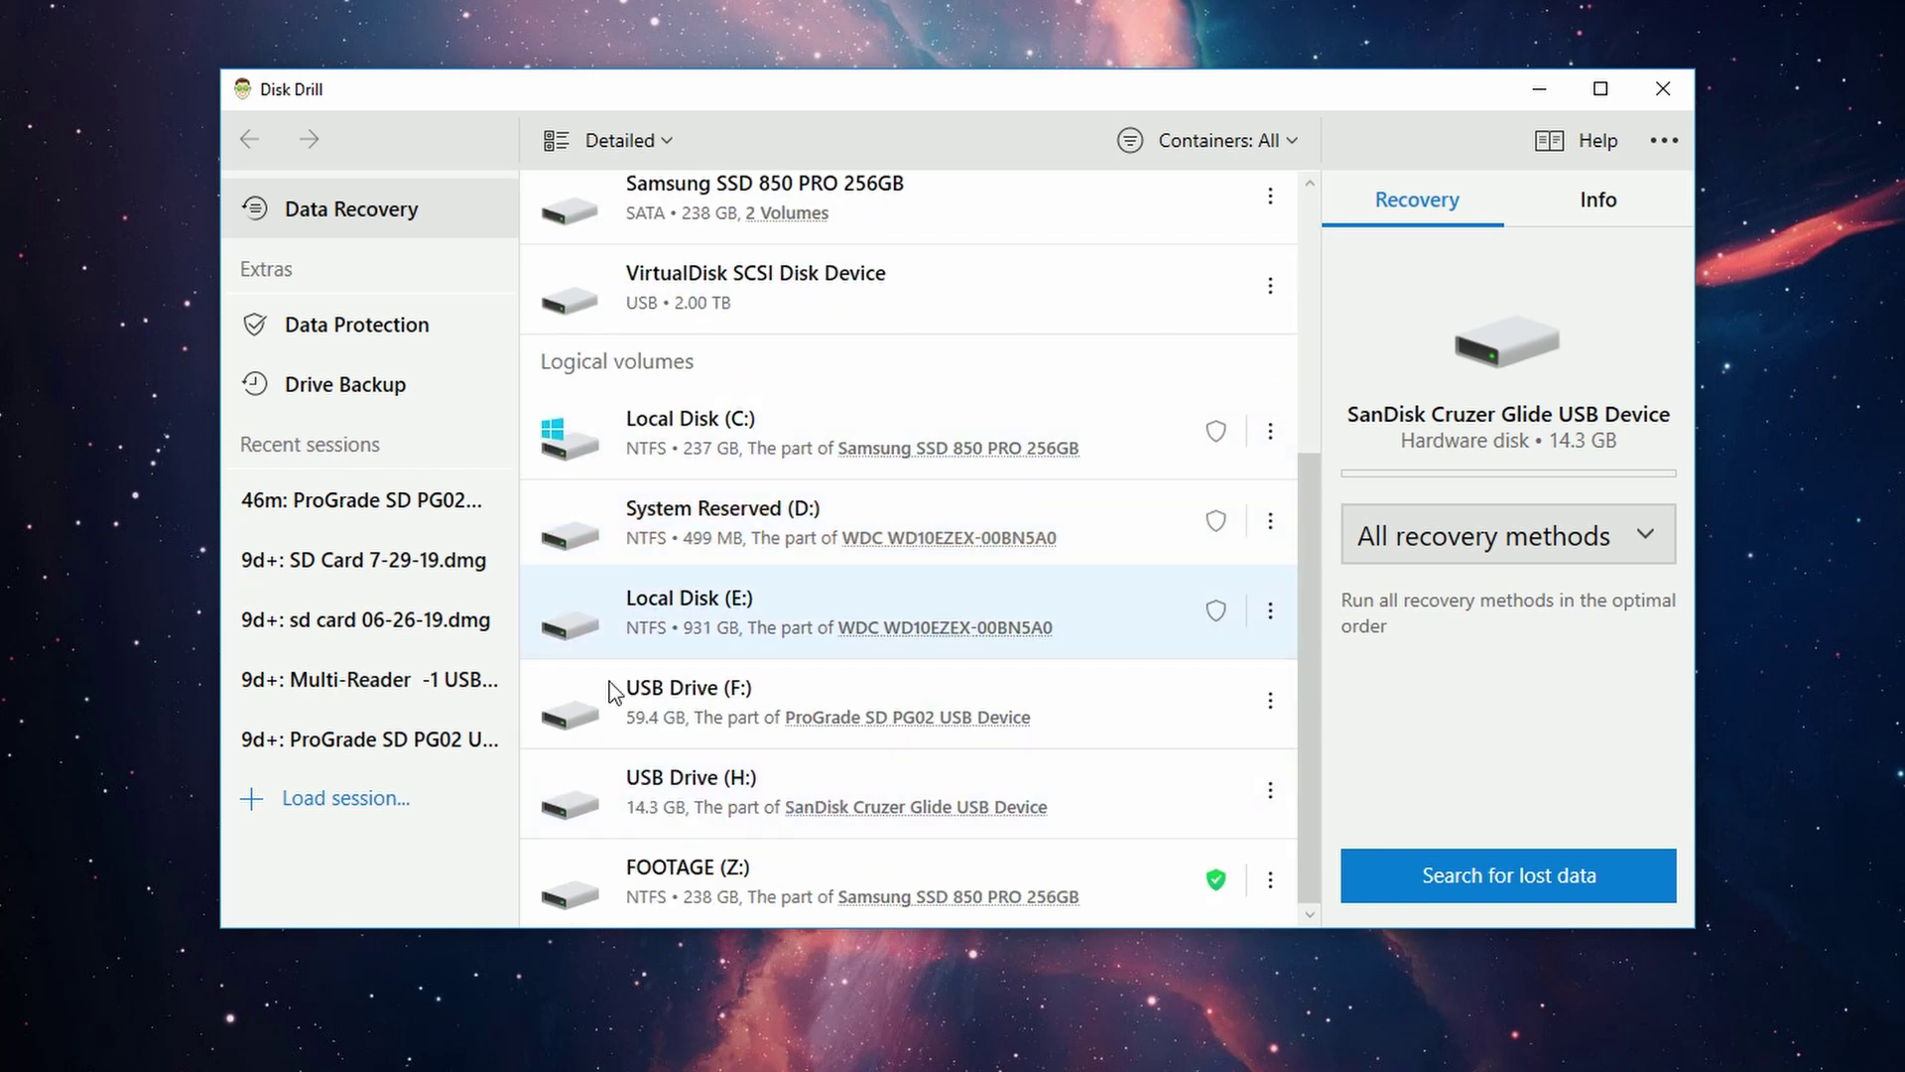
scroll(836, 756, up, 4)
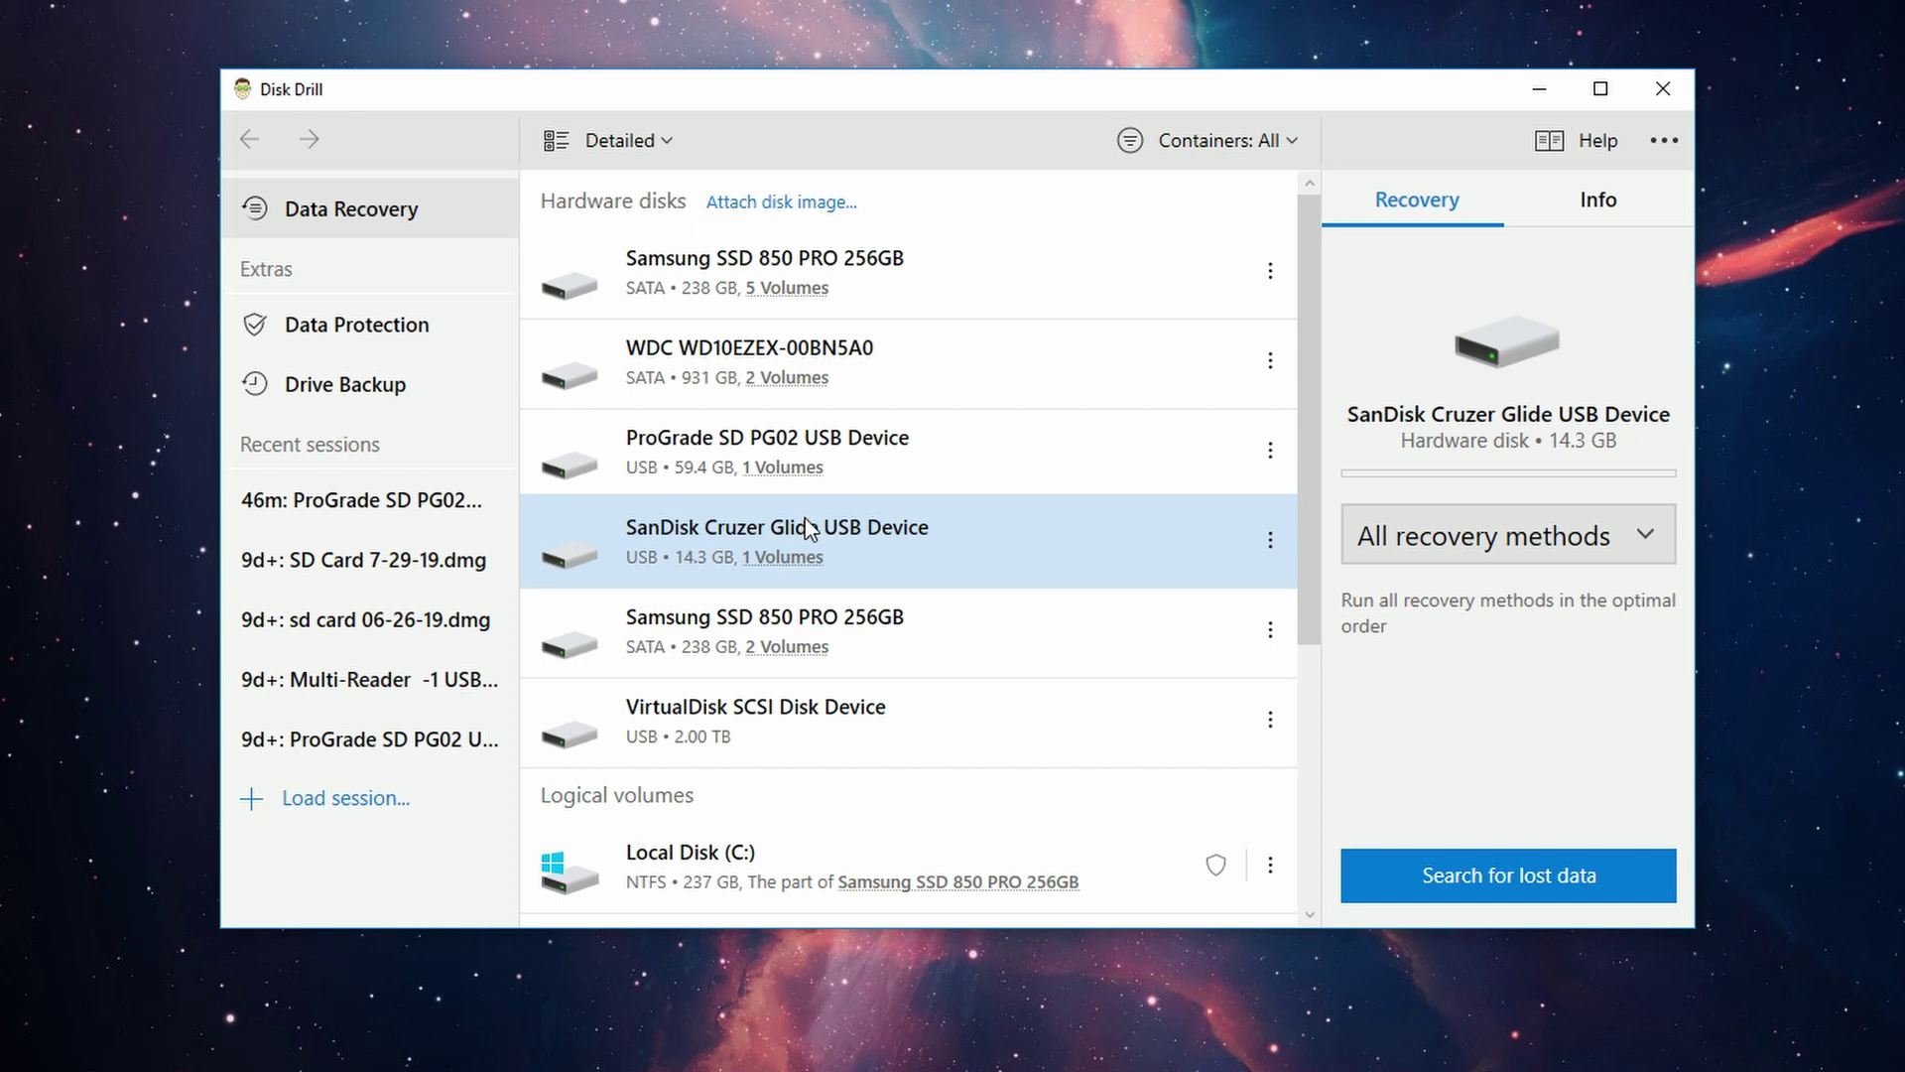
click(1426, 551)
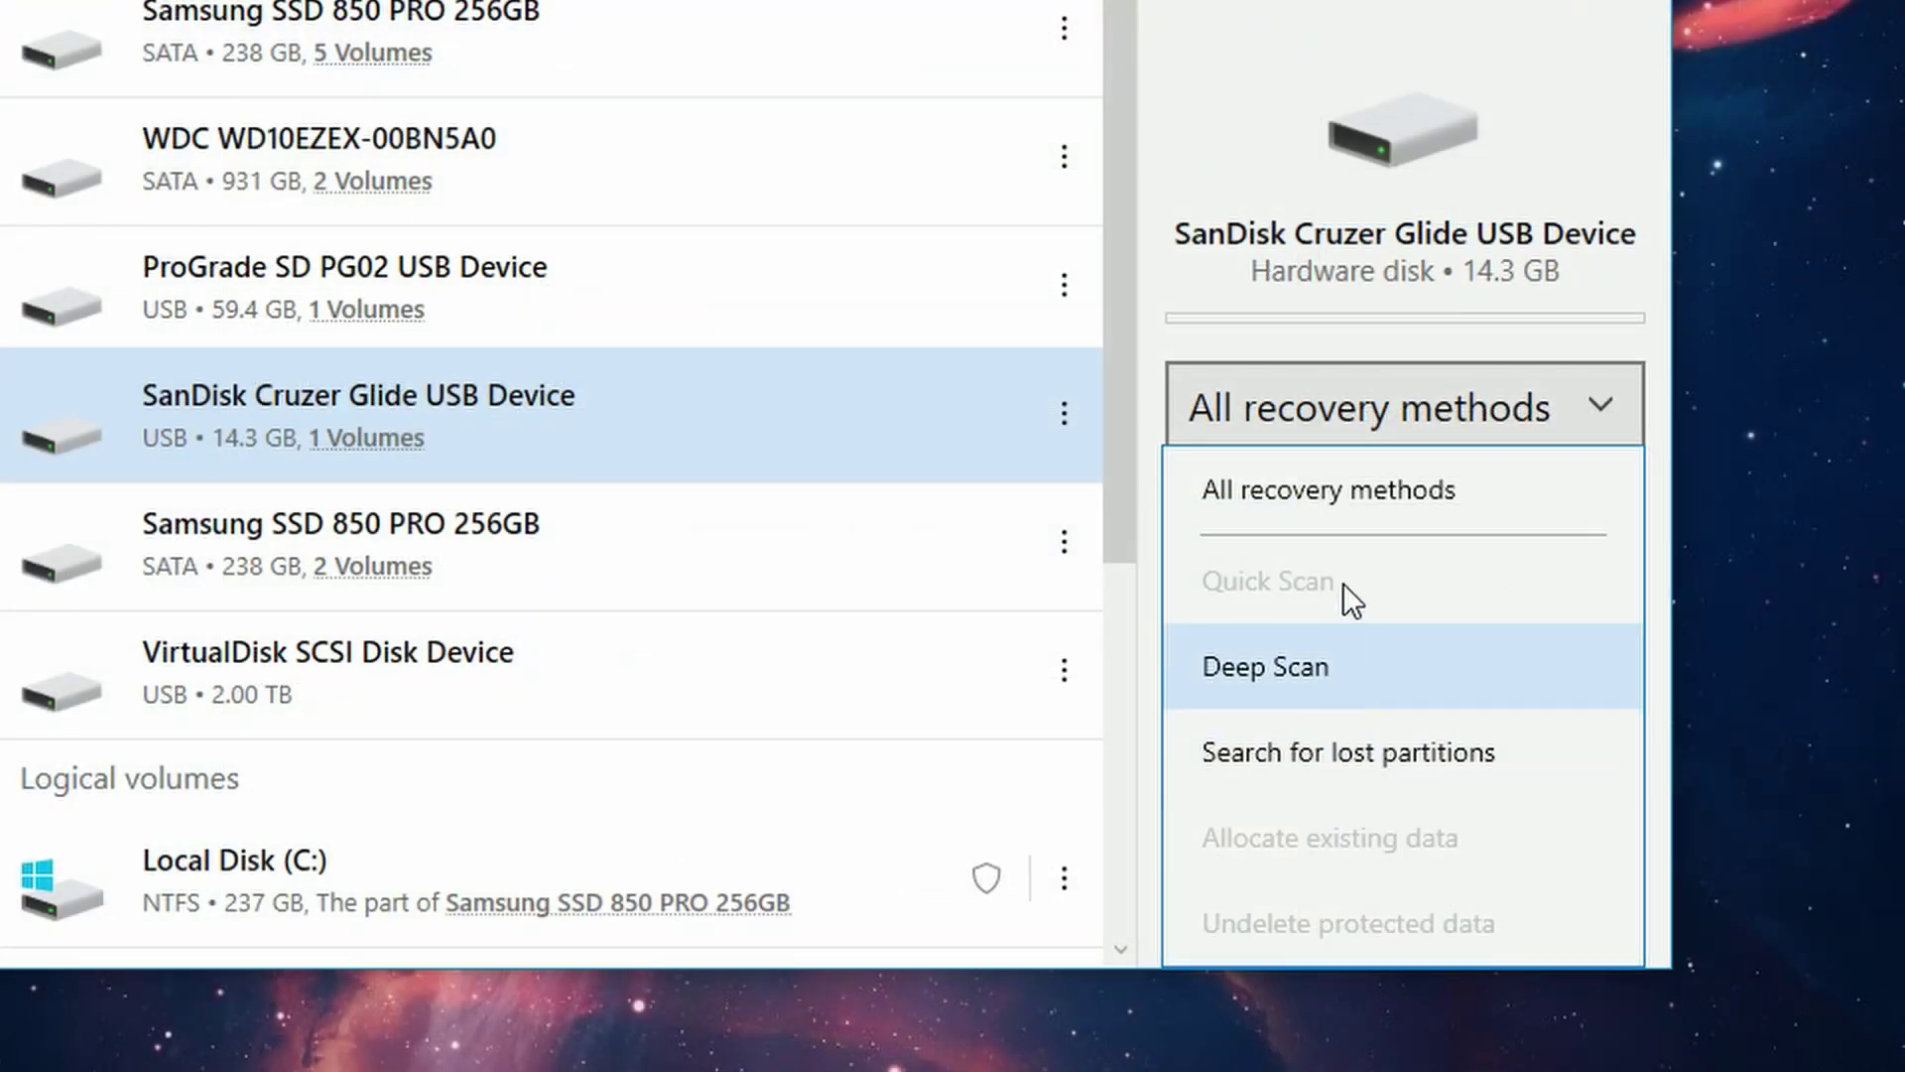
click(1344, 478)
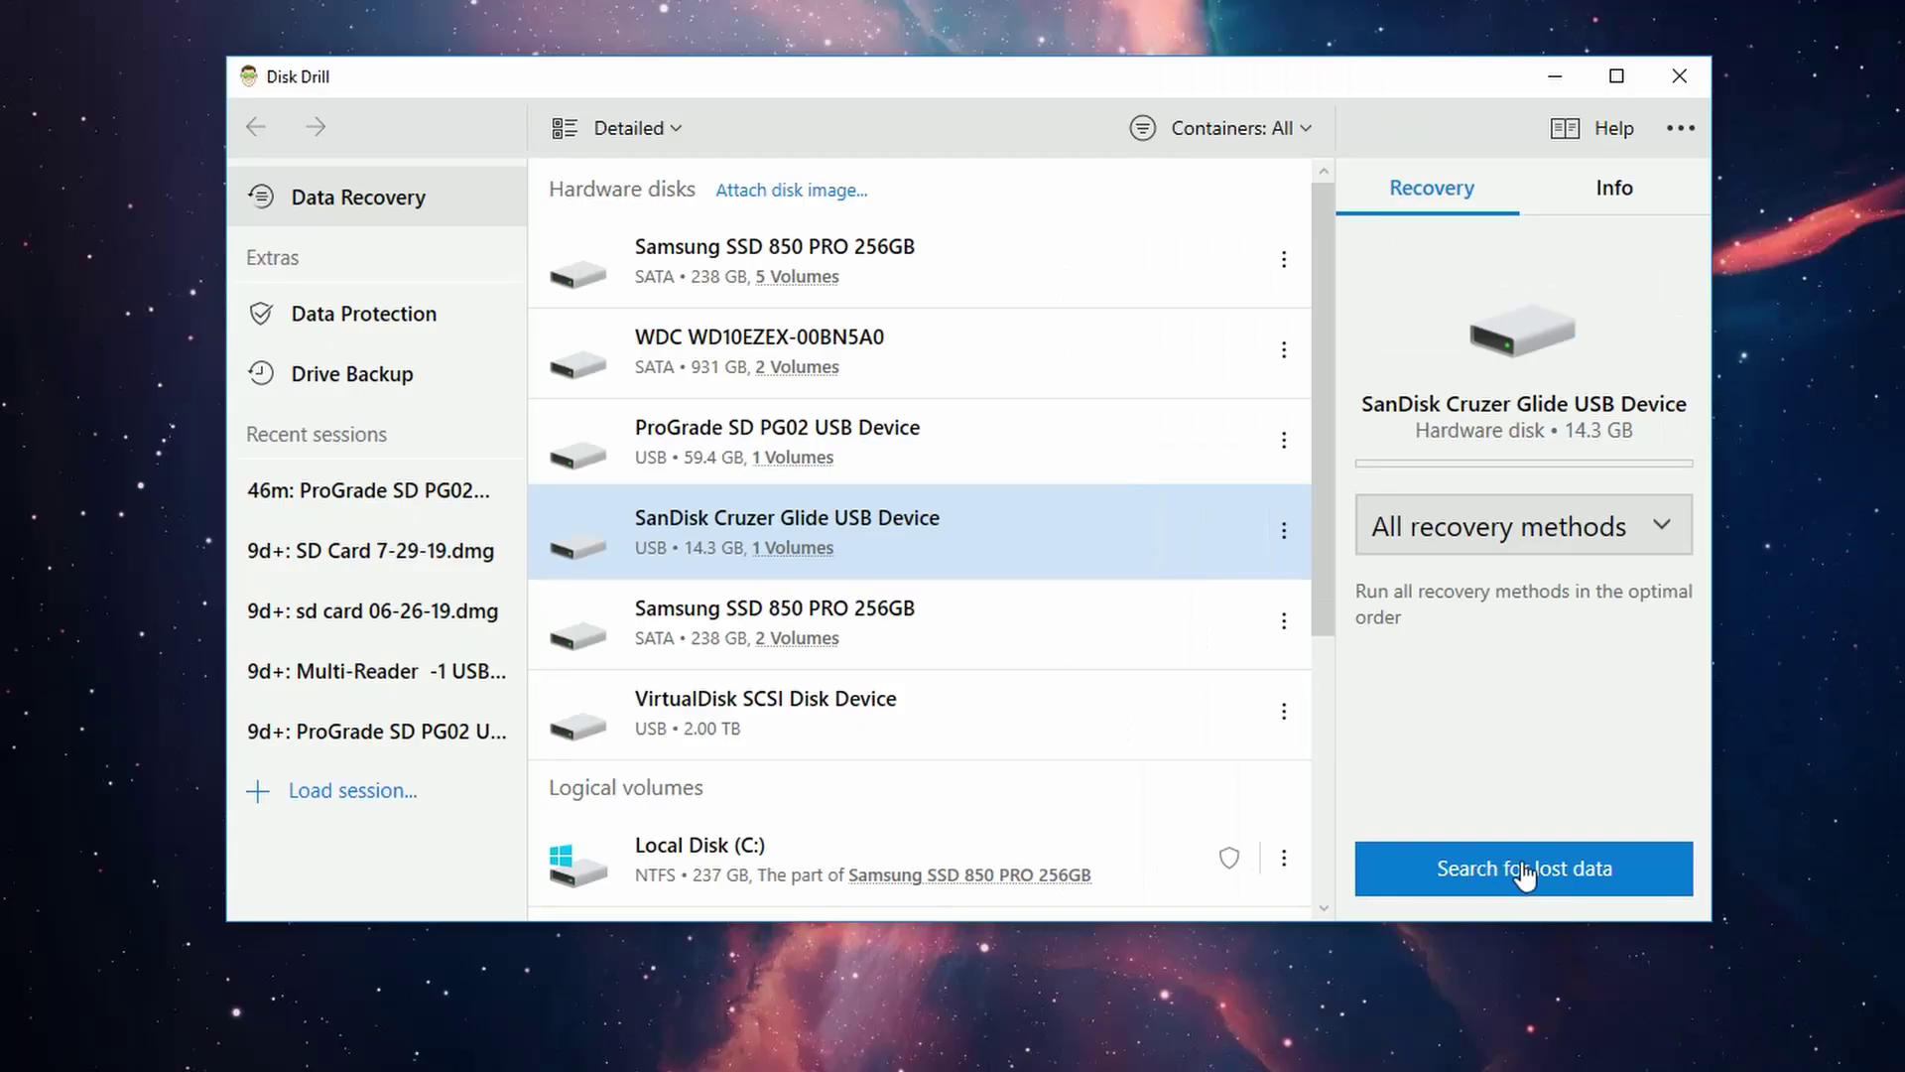
Scan the SanDisk drive, peek at the Reconstructed items mid-scan, then wait for 380 files / 8.65 GB.
click(1384, 895)
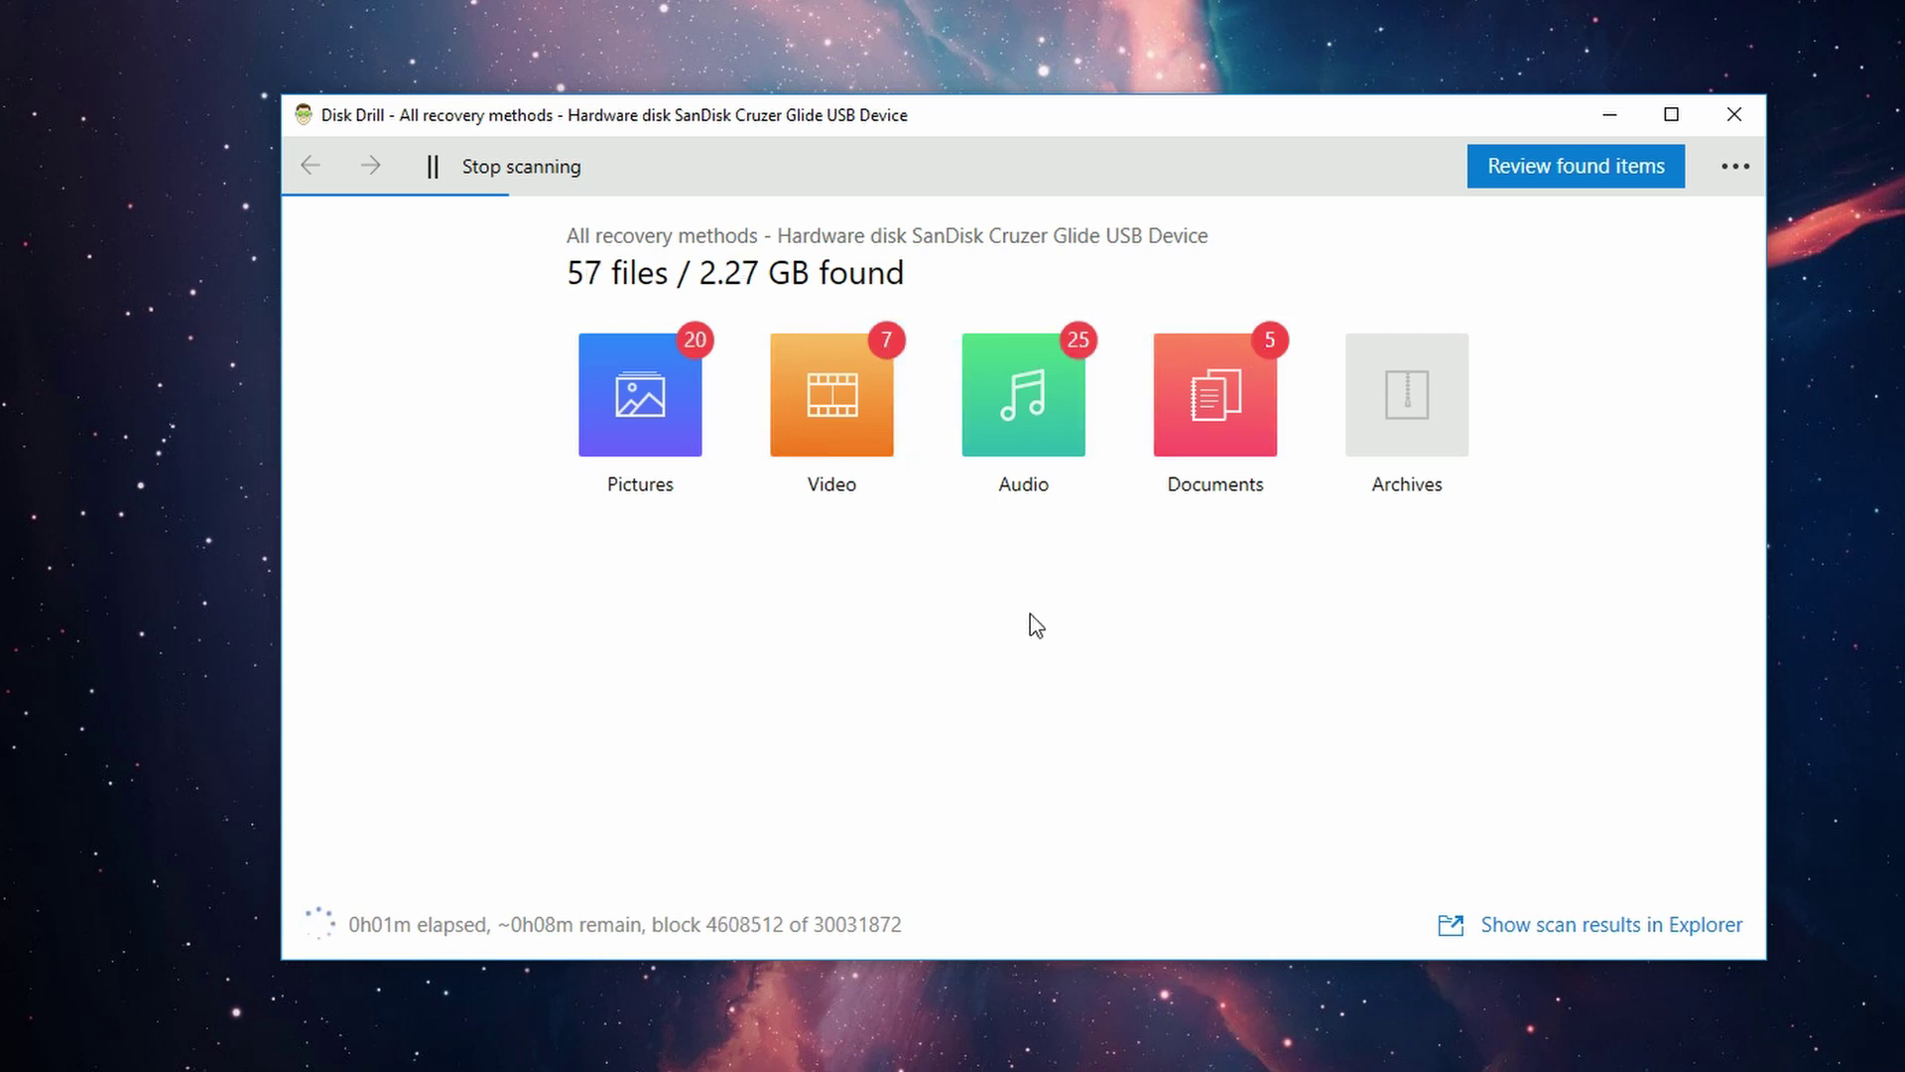
click(1523, 178)
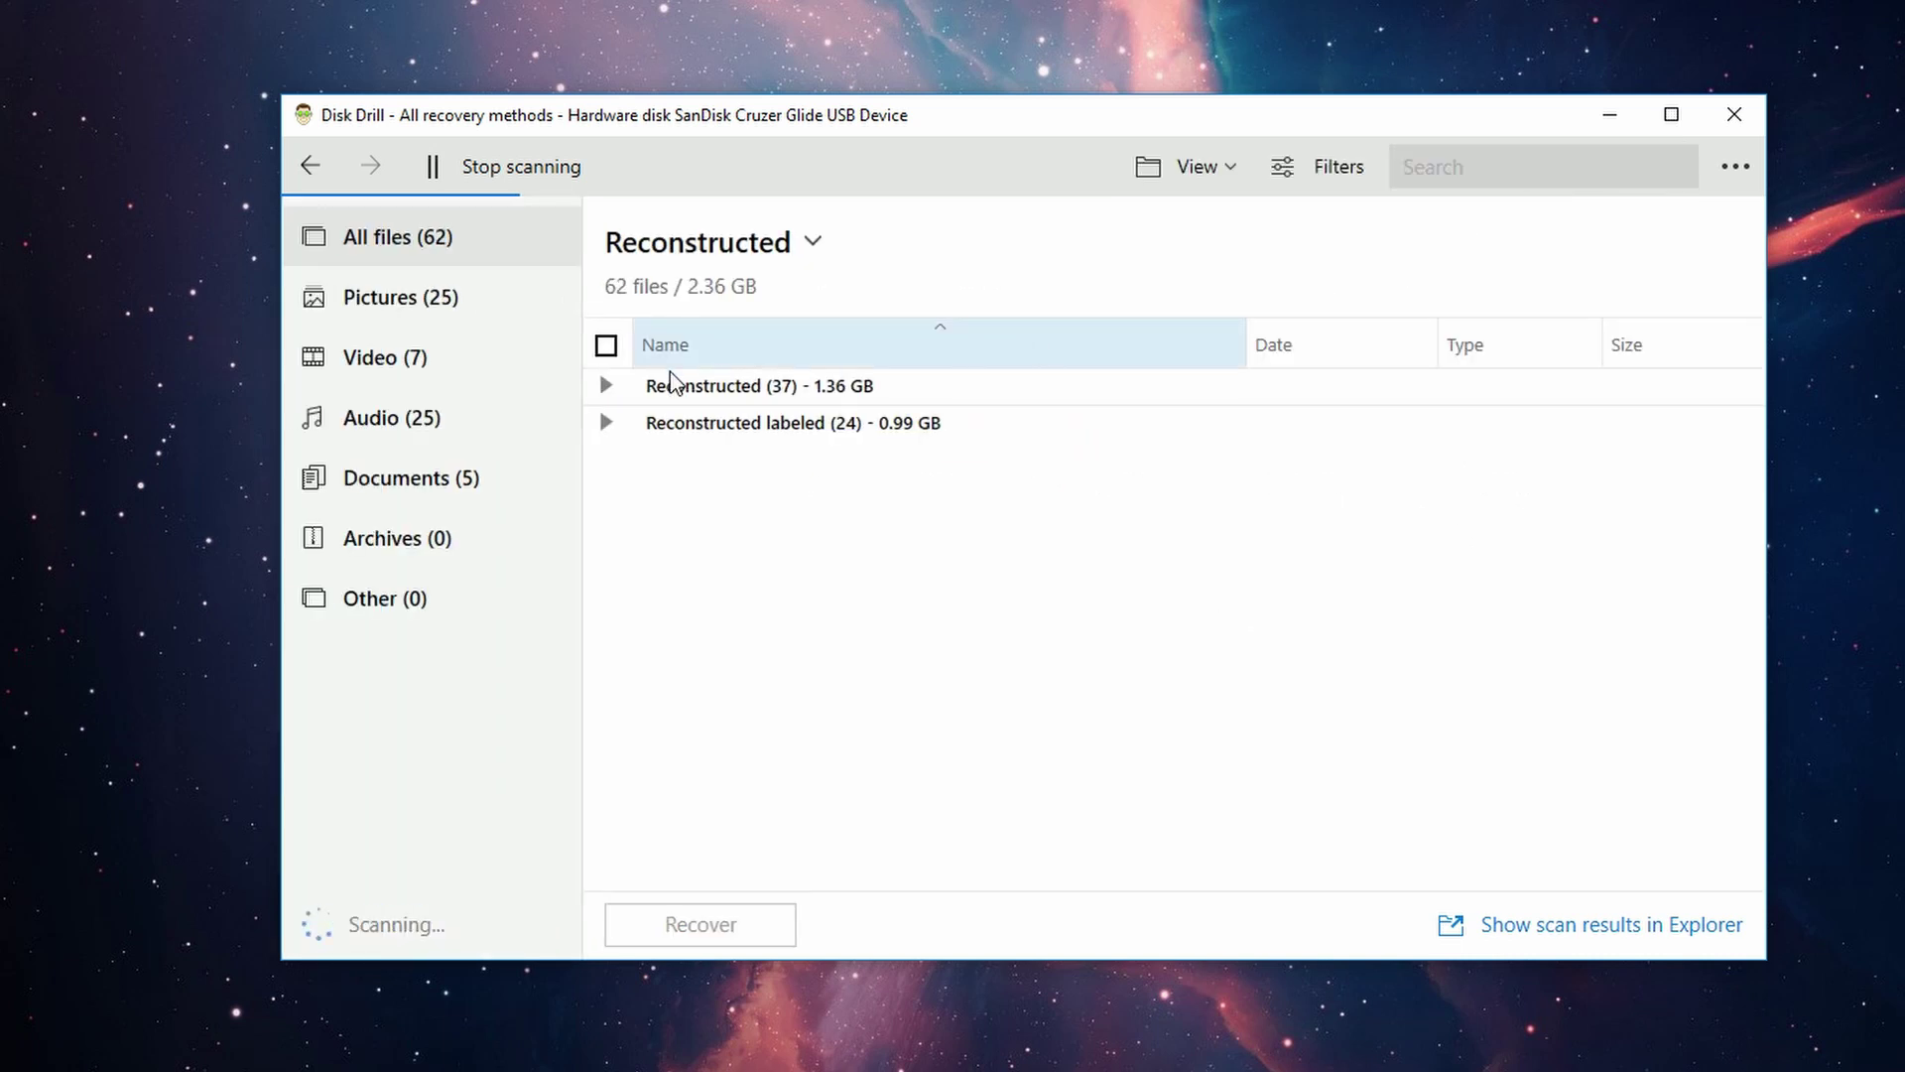
click(646, 386)
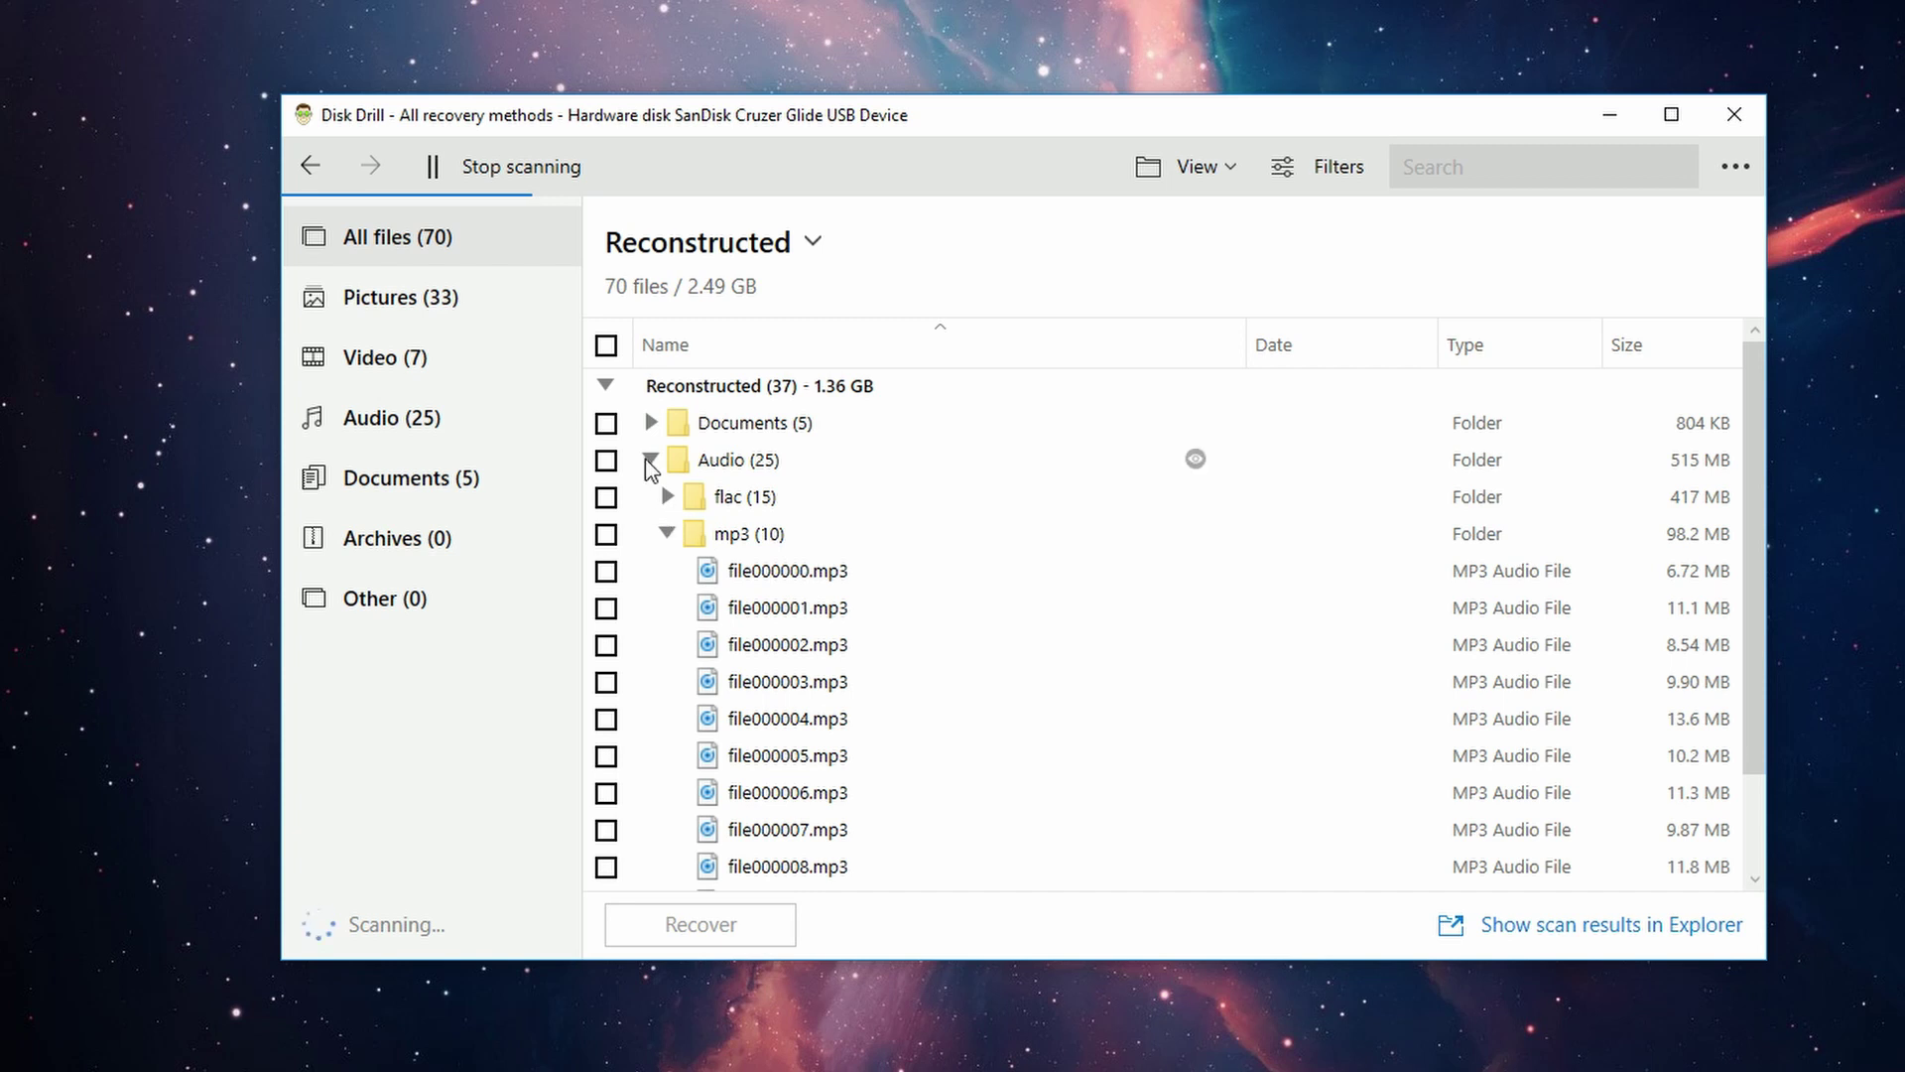
click(651, 459)
click(310, 166)
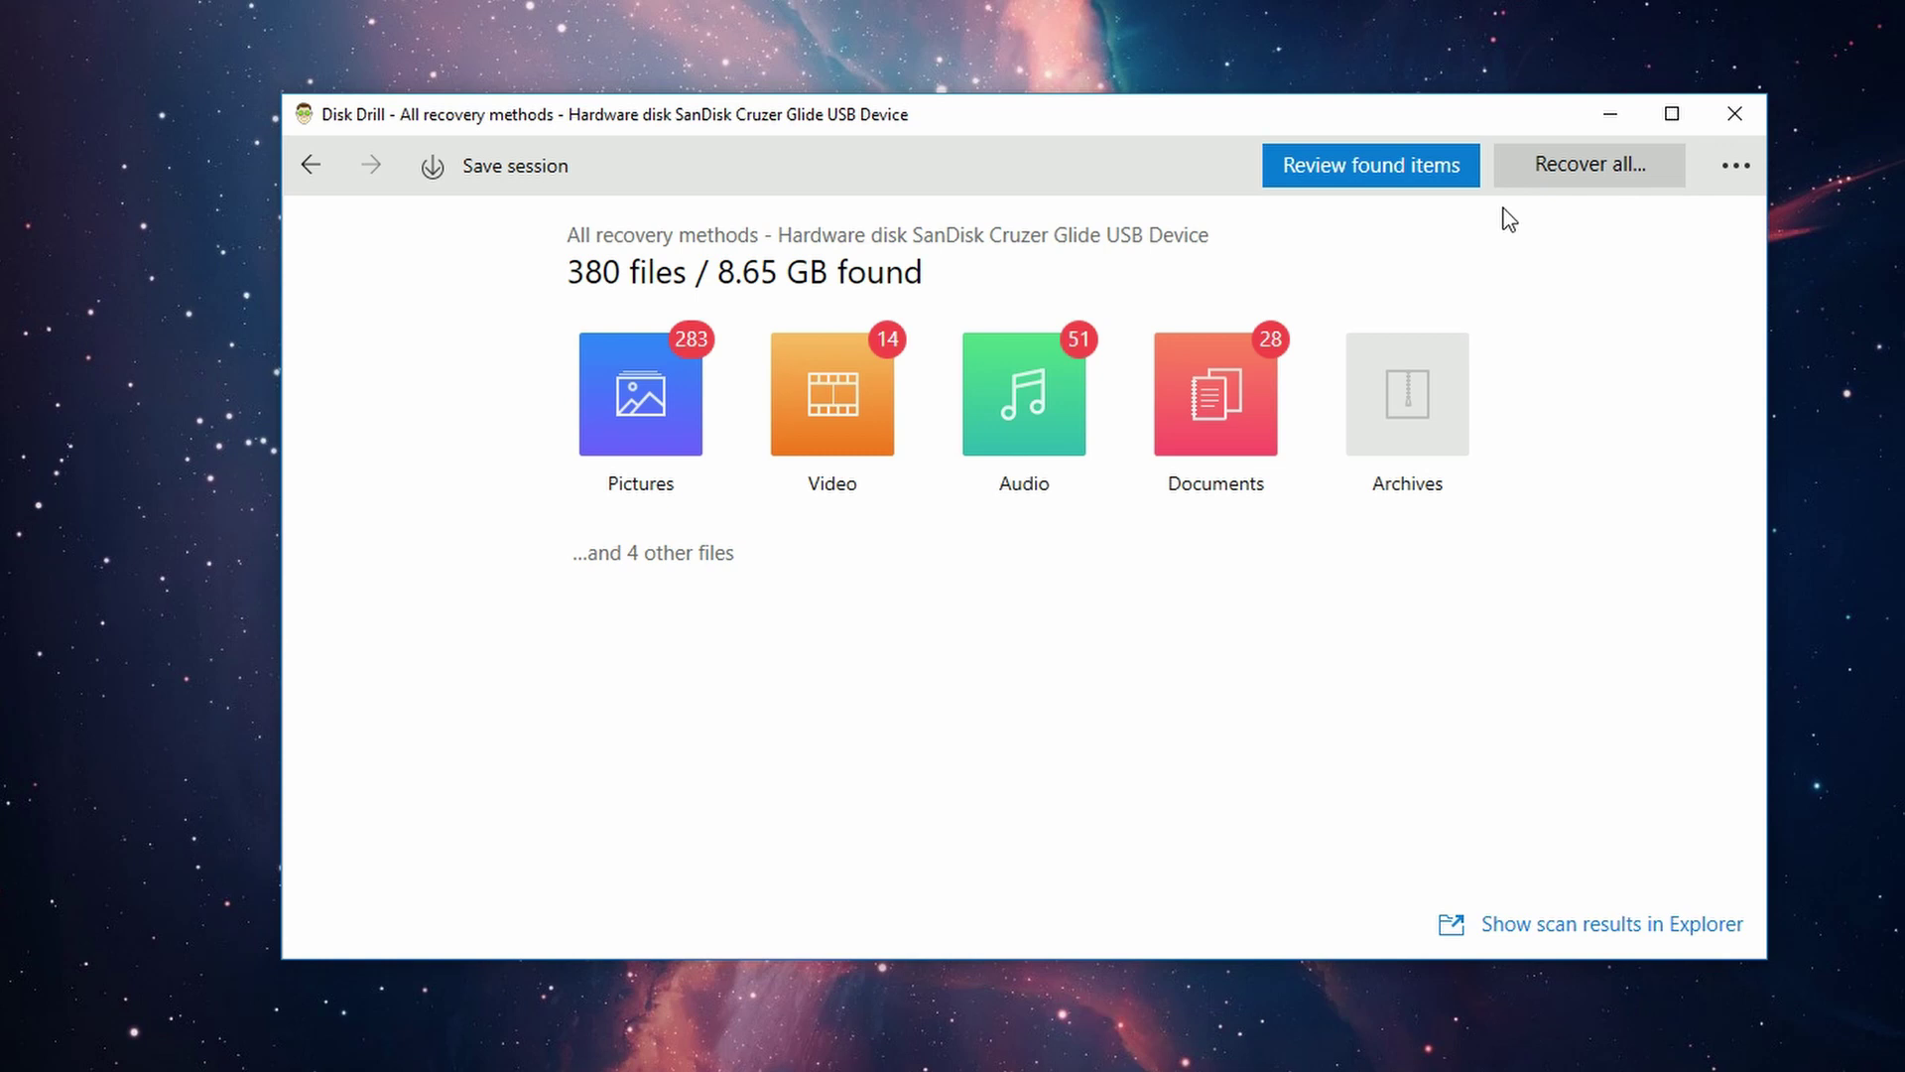
List all 380 found files with previews on and preview Pentax ist DL2.PEF from Orphan > Lost112074.
click(1422, 178)
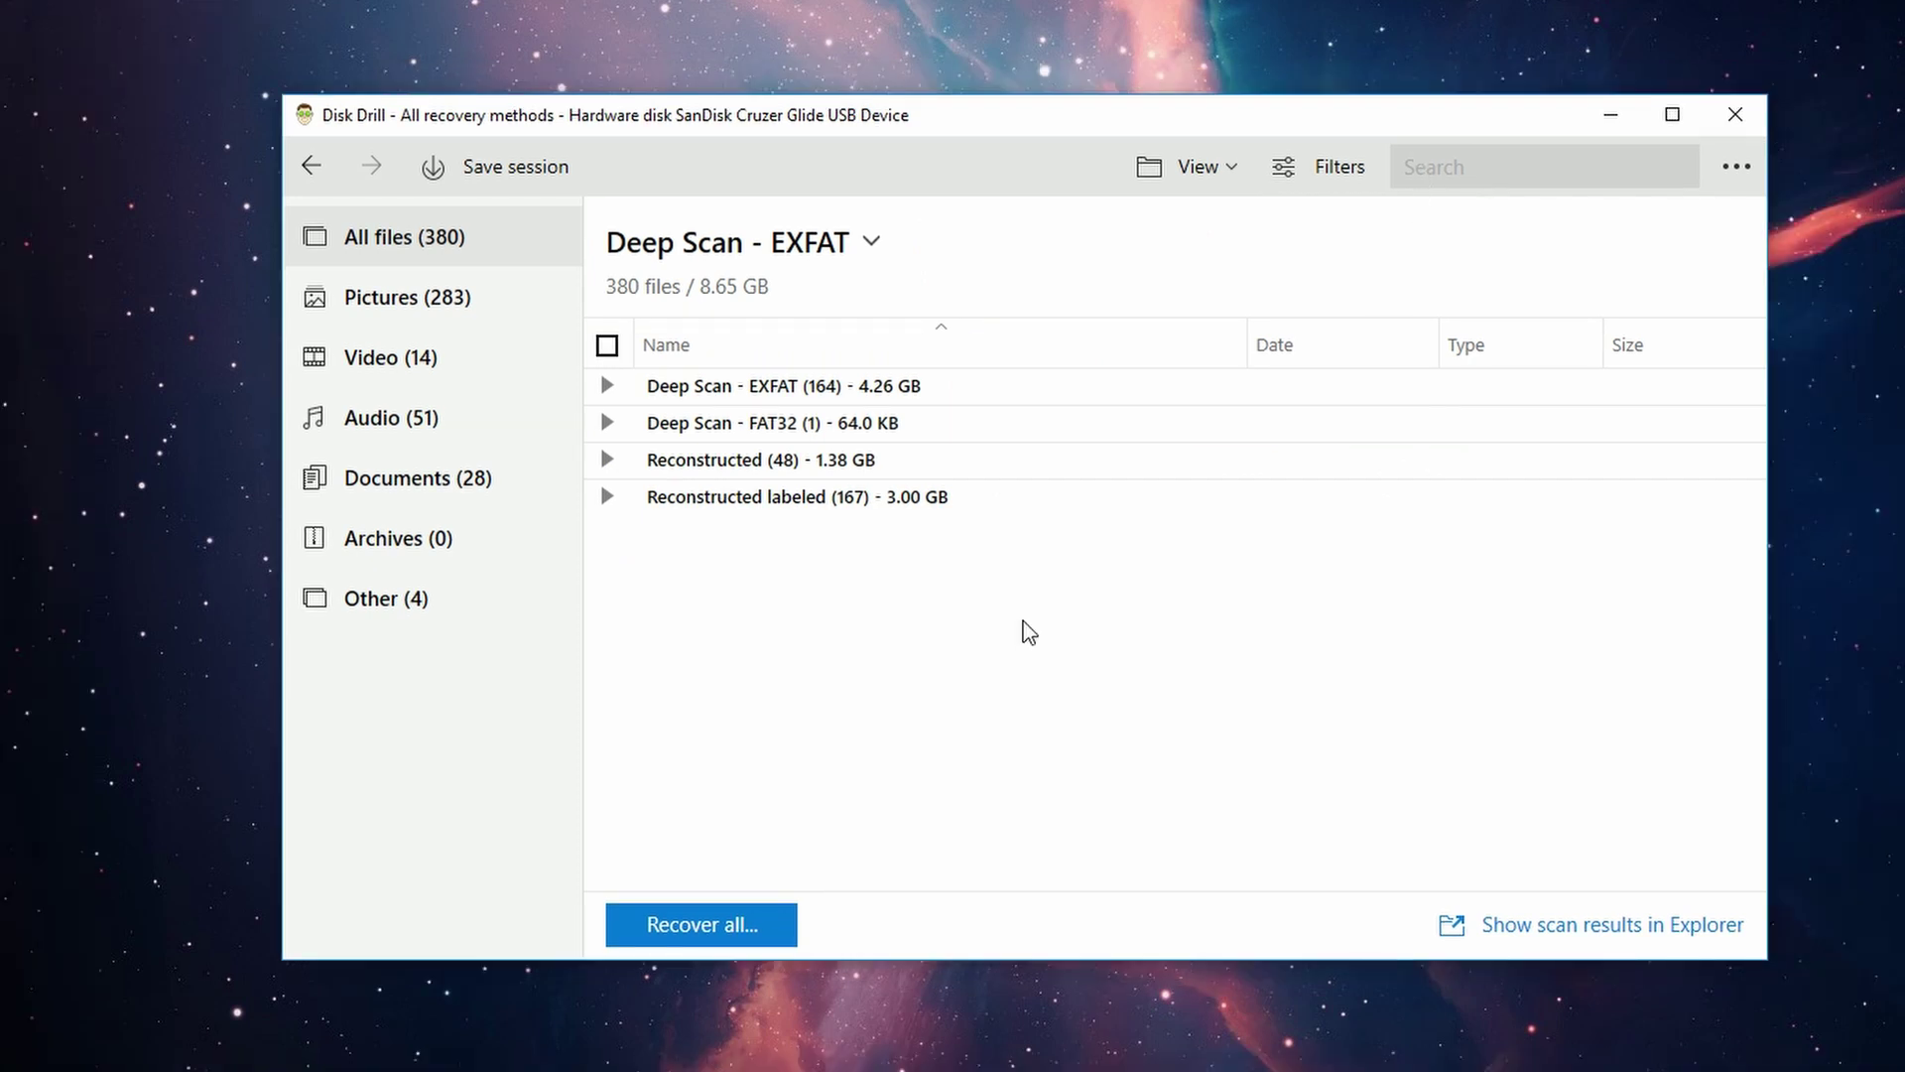
click(1197, 167)
mouse_move(1123, 501)
click(1129, 544)
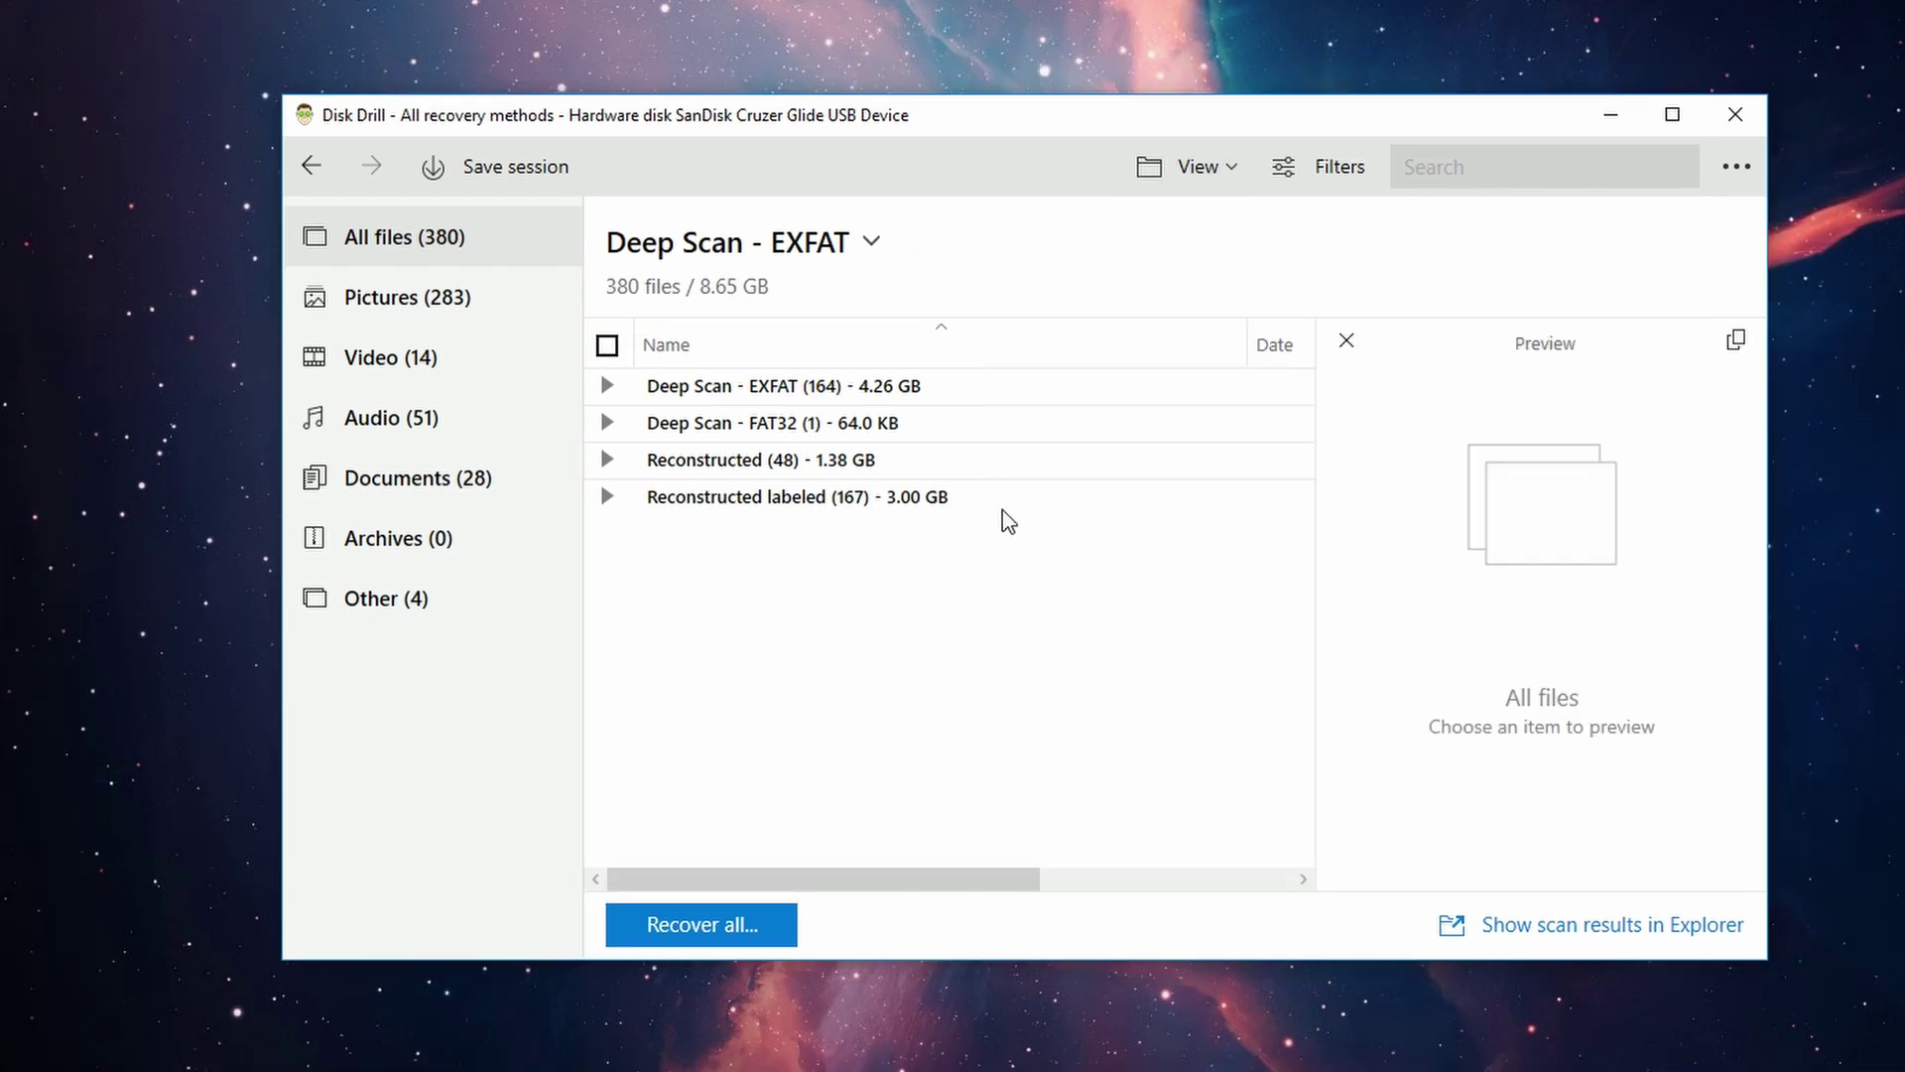
click(607, 386)
click(652, 422)
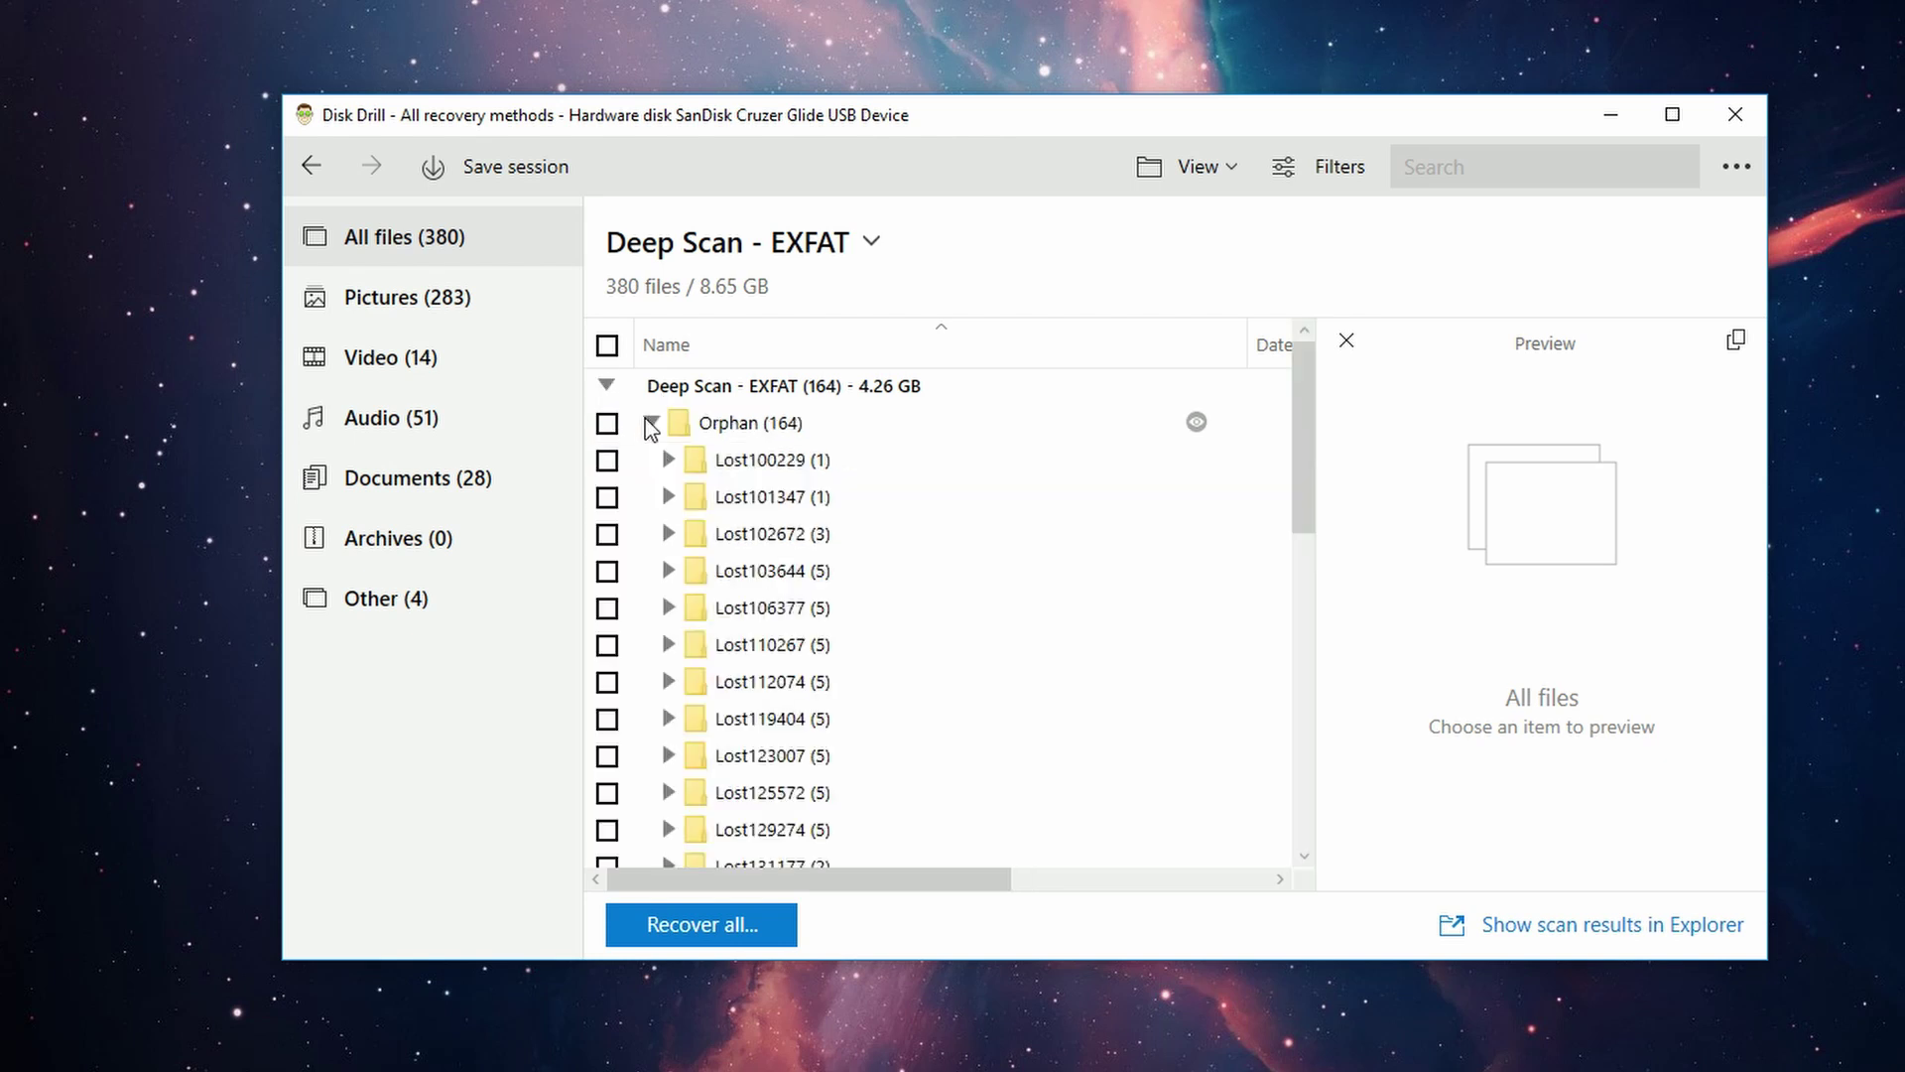
click(667, 682)
click(763, 764)
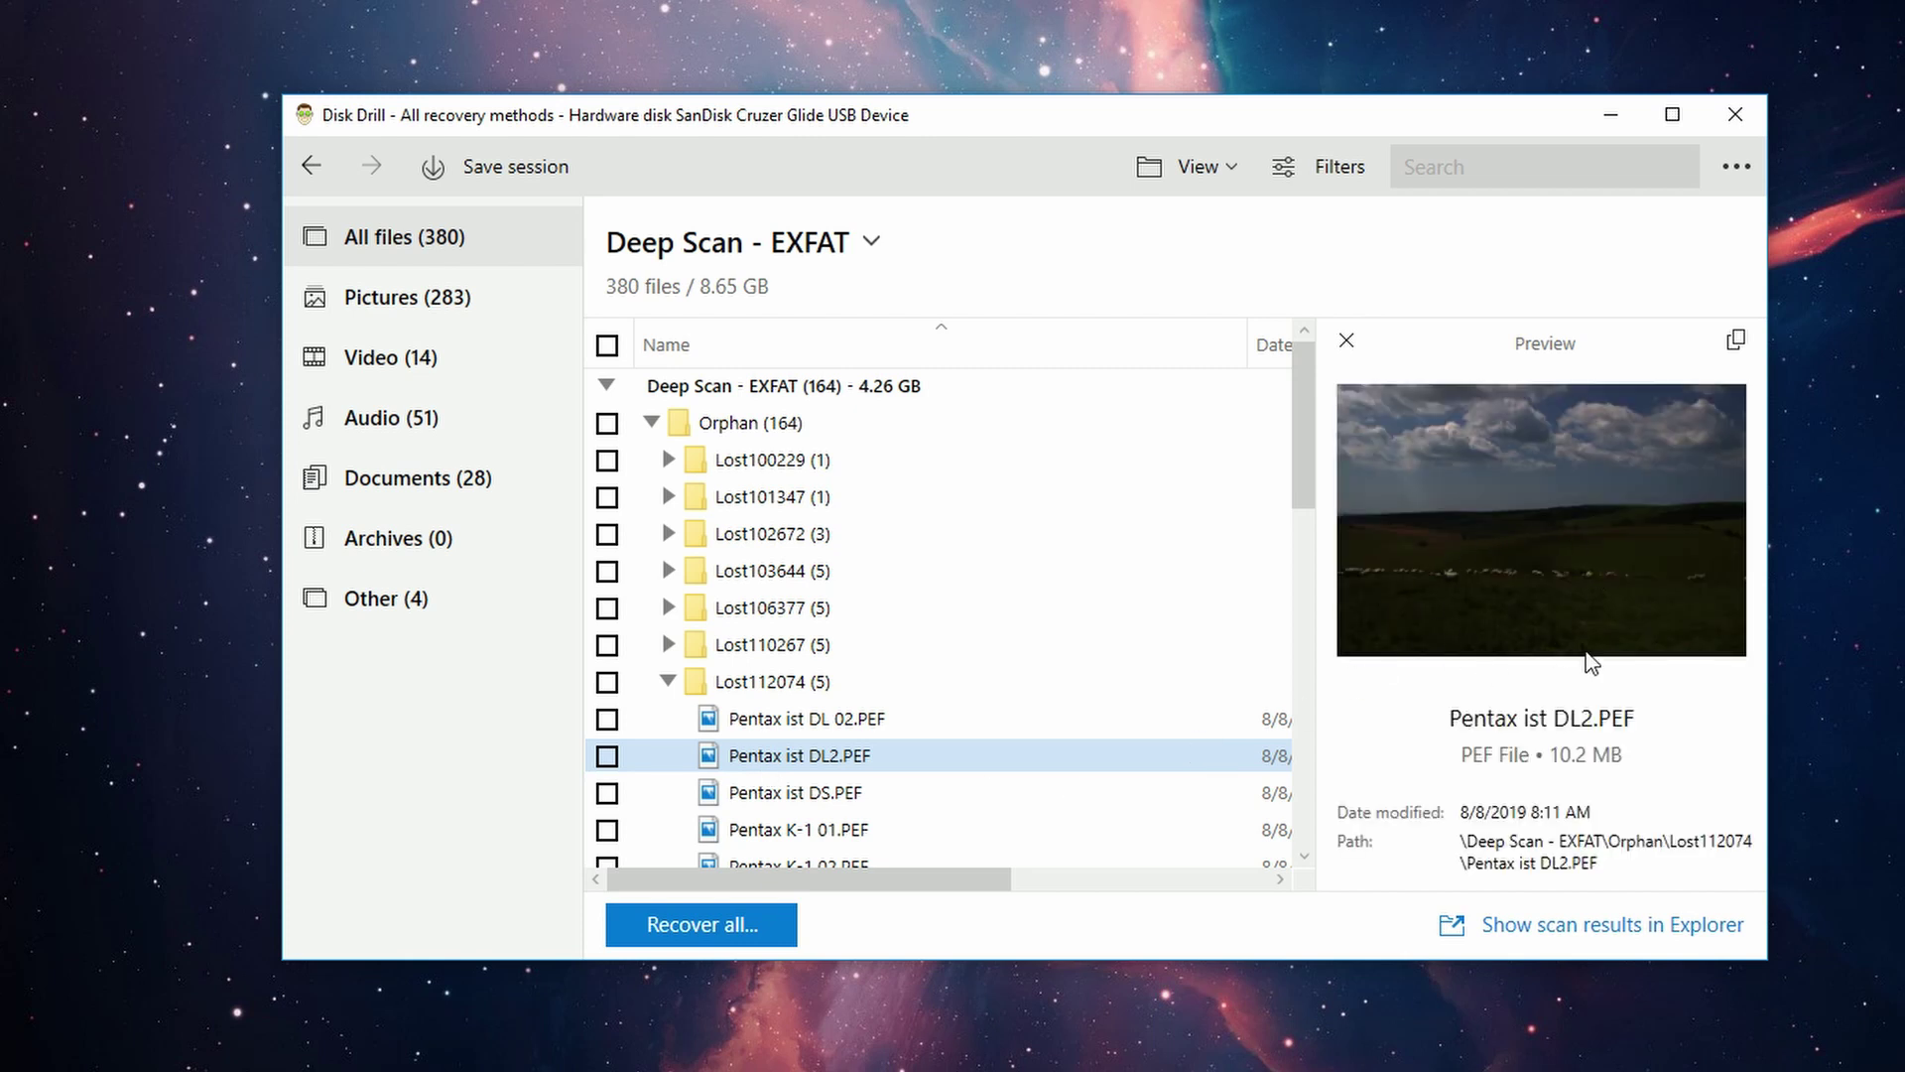
click(606, 385)
Show the results as a thumbnail grid, scroll through it, then switch back to the folder tree.
click(1198, 167)
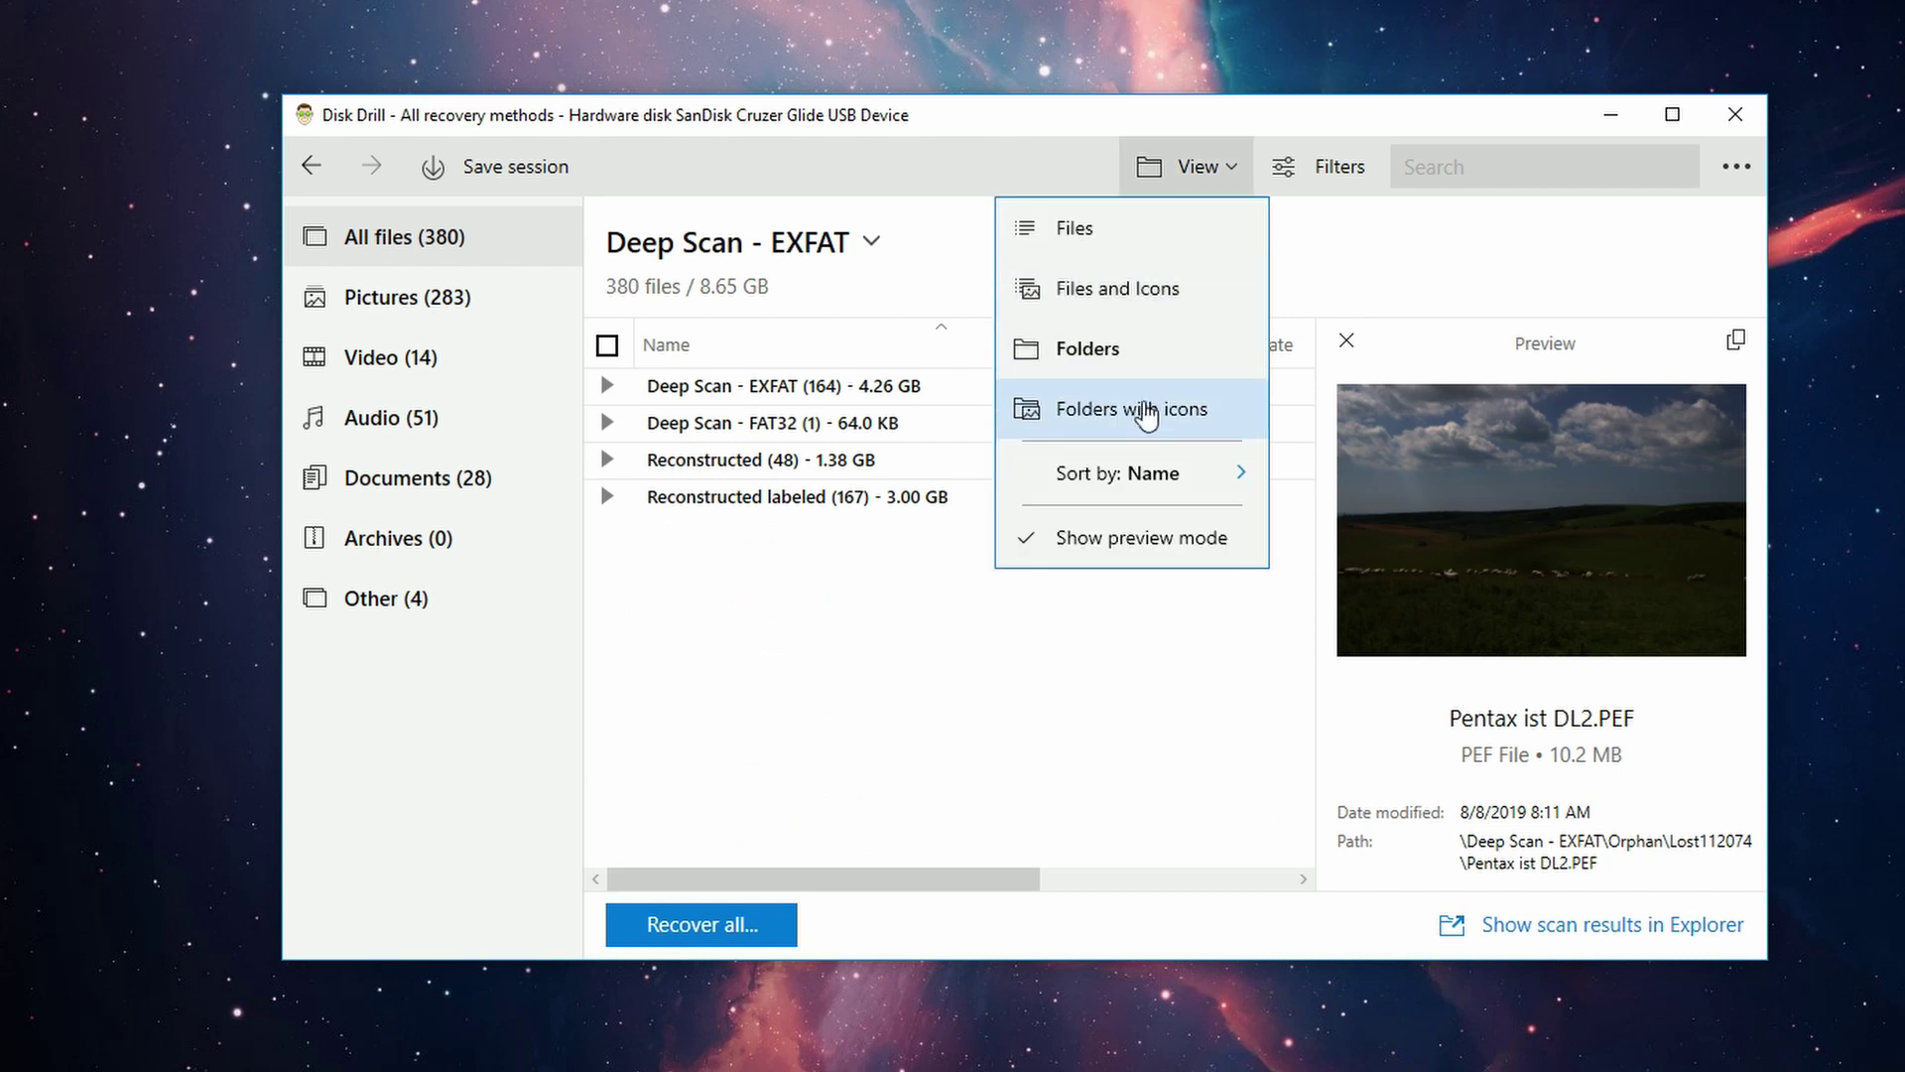
click(1117, 288)
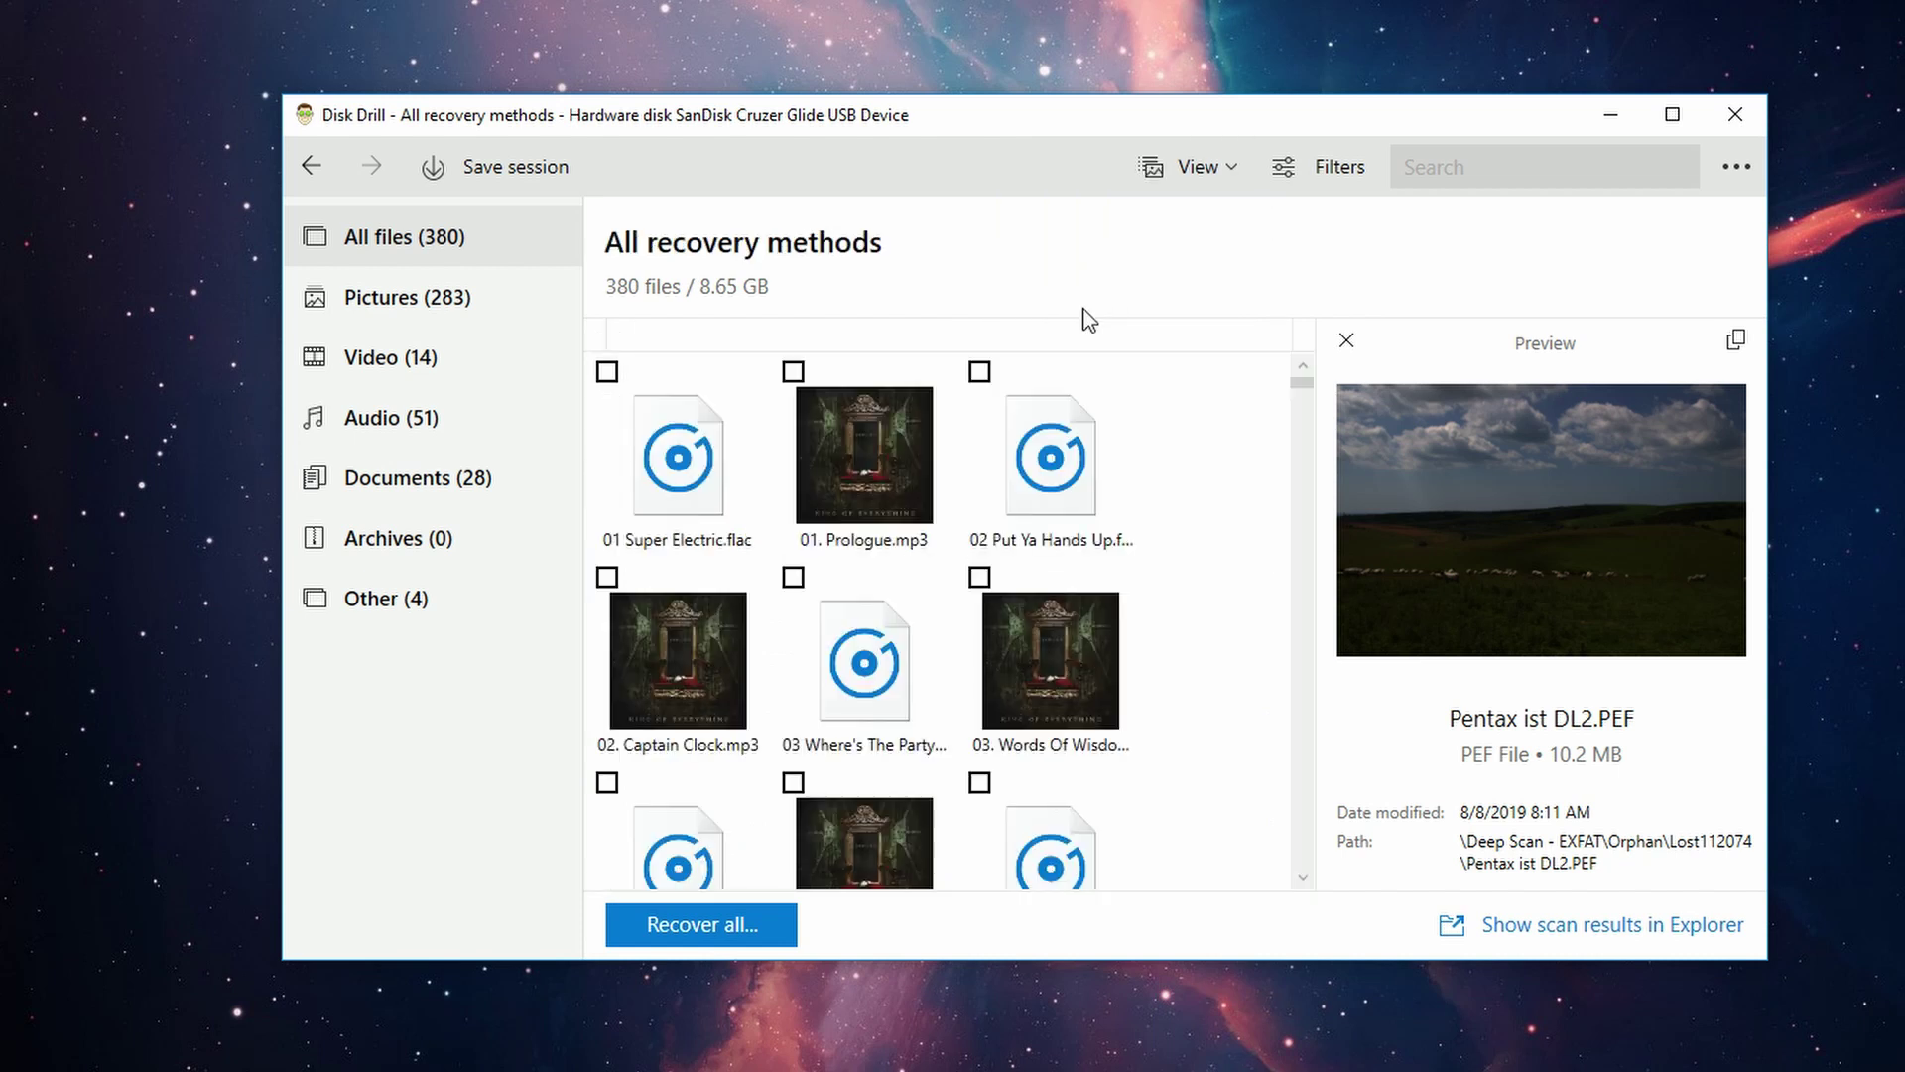
scroll(825, 556, down, 5)
scroll(825, 556, down, 3)
scroll(826, 557, up, 7)
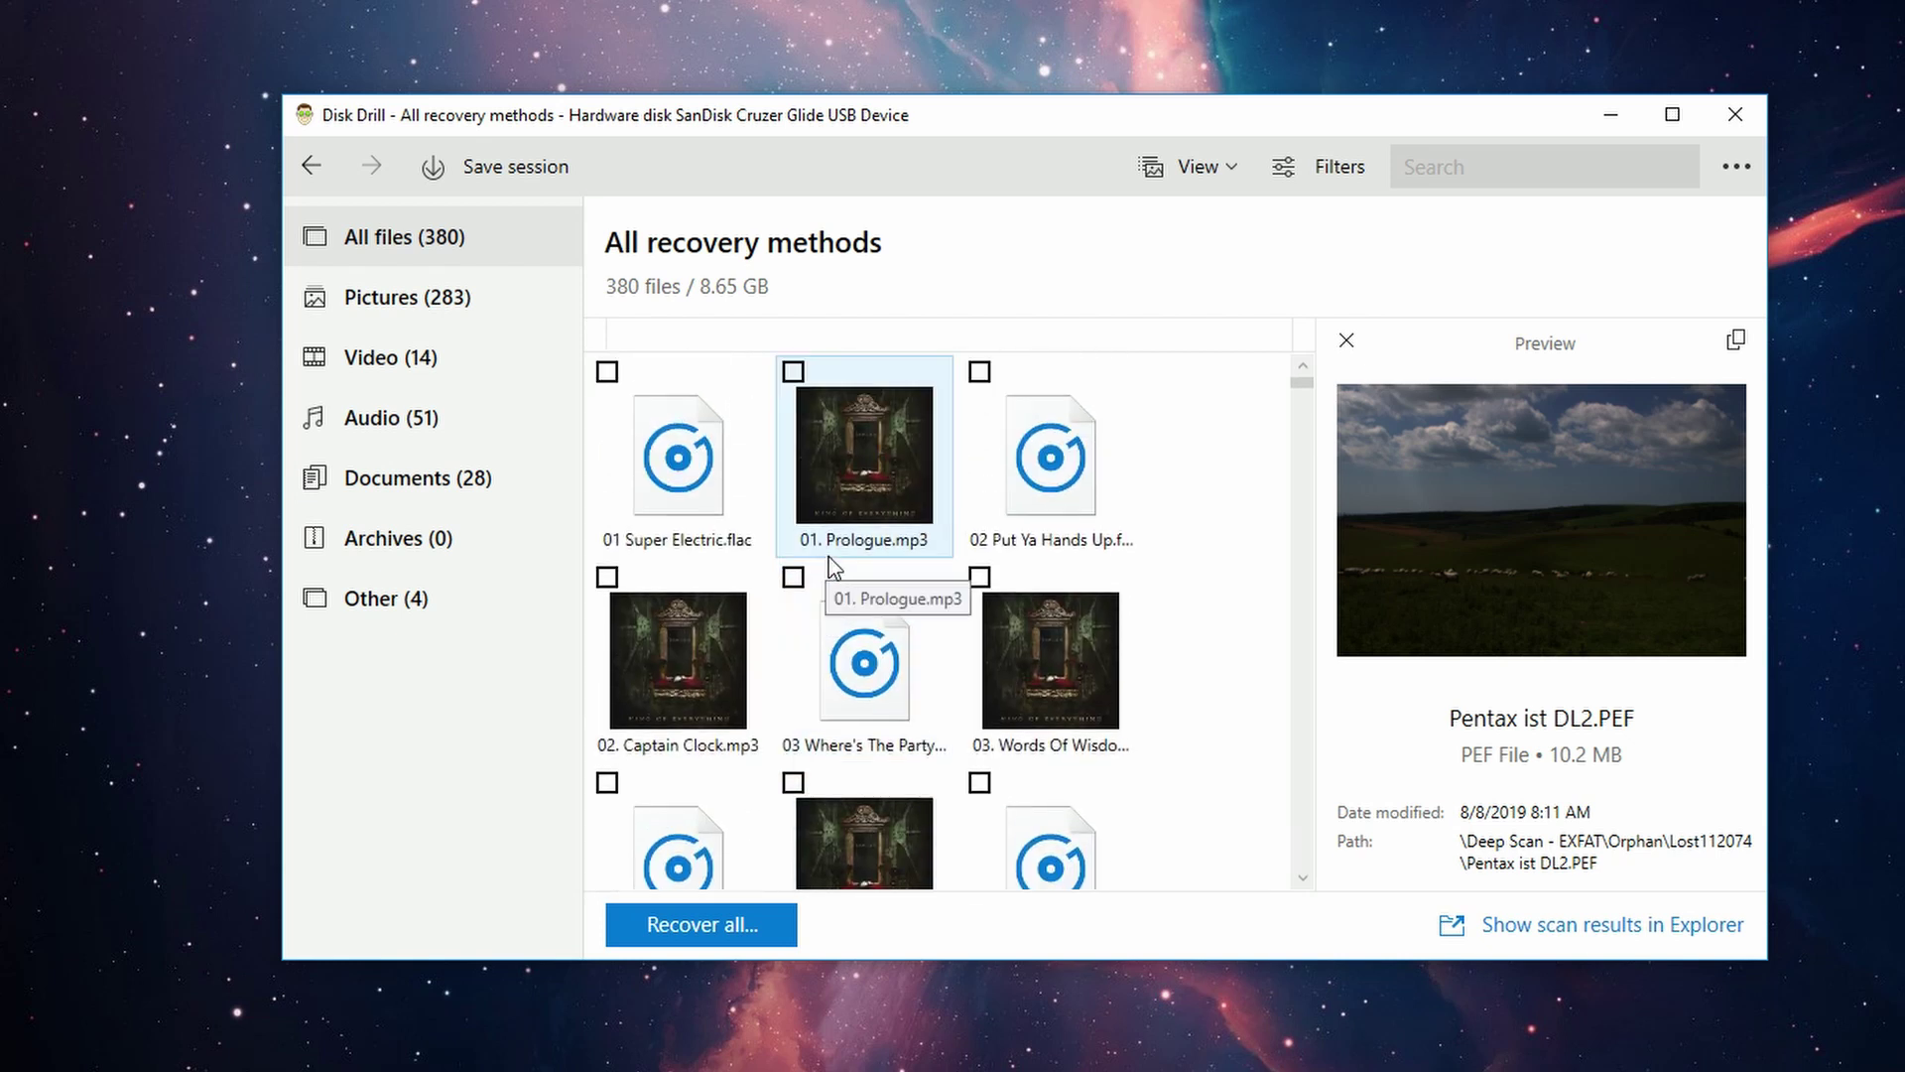
click(1186, 190)
click(1144, 344)
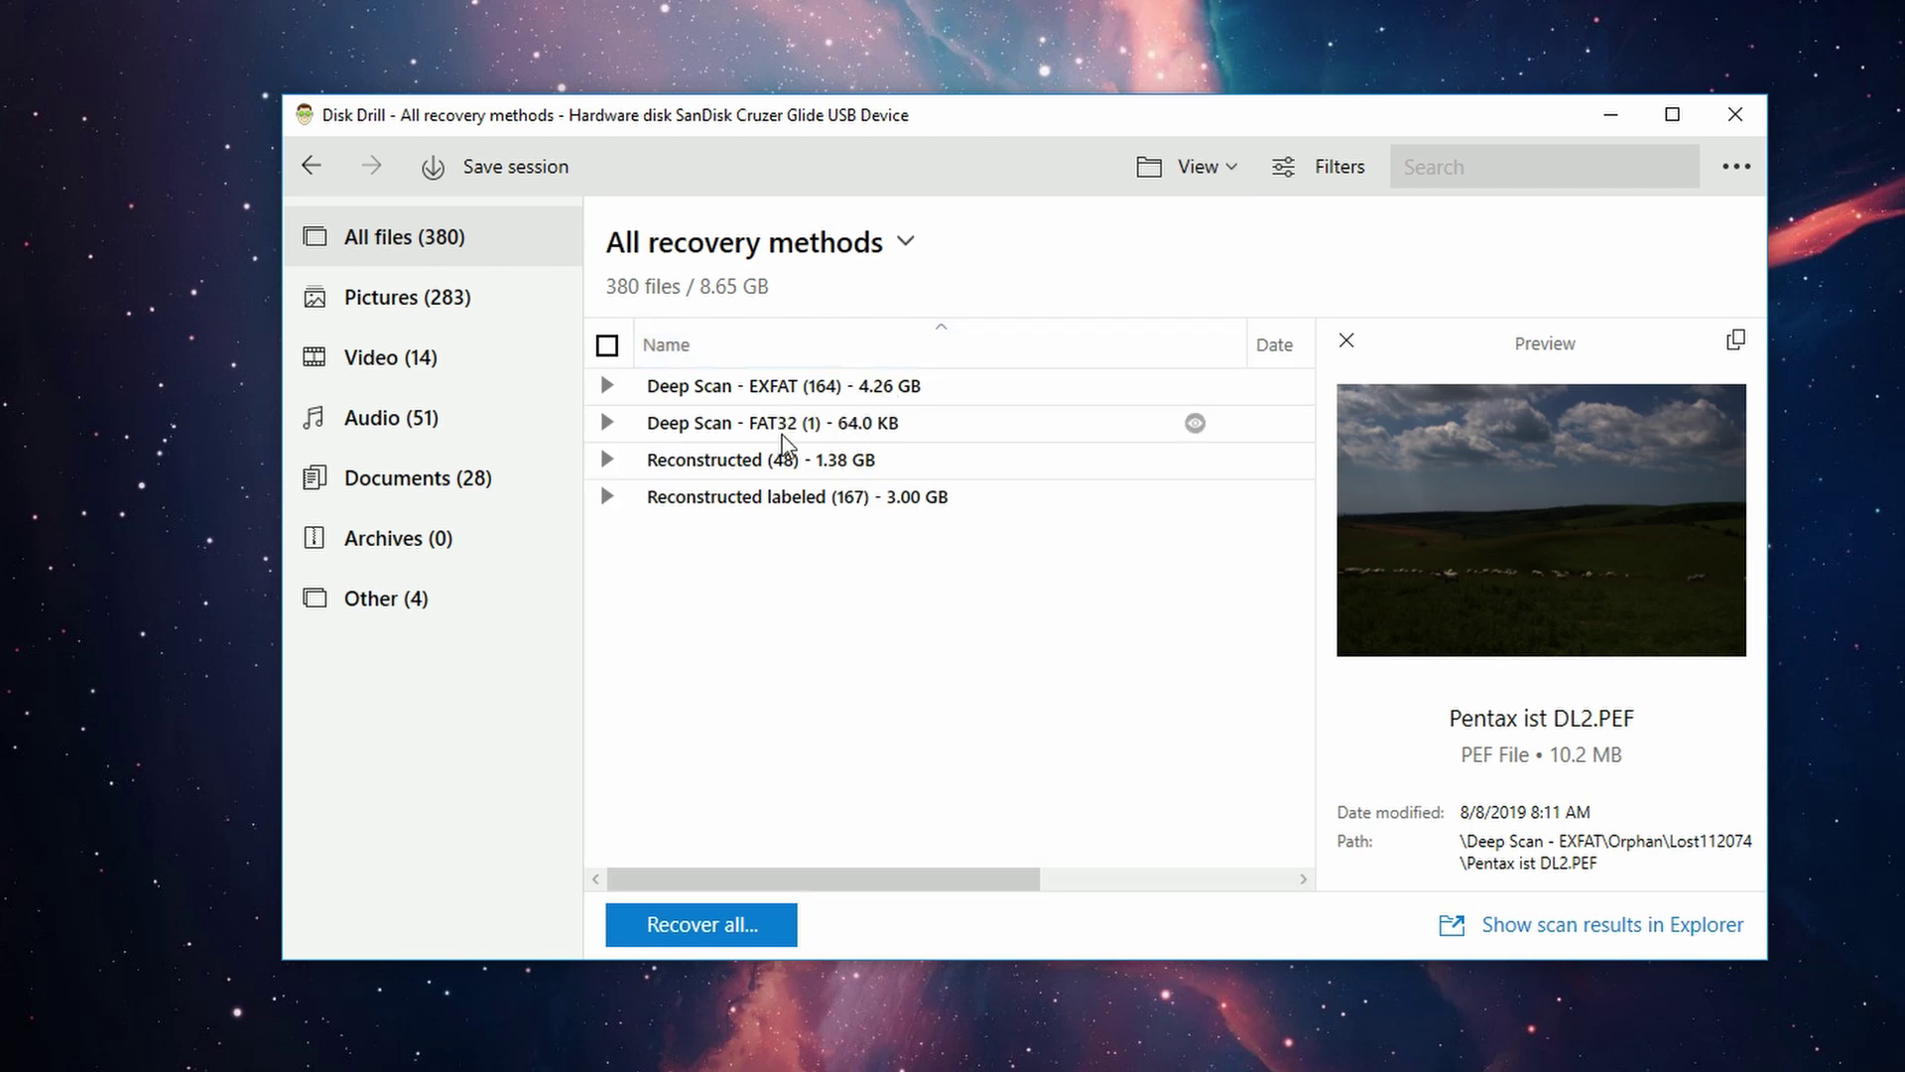
Close the preview pane and briefly expand the Deep Scan - EXFAT > Orphan (164) folders.
click(1347, 341)
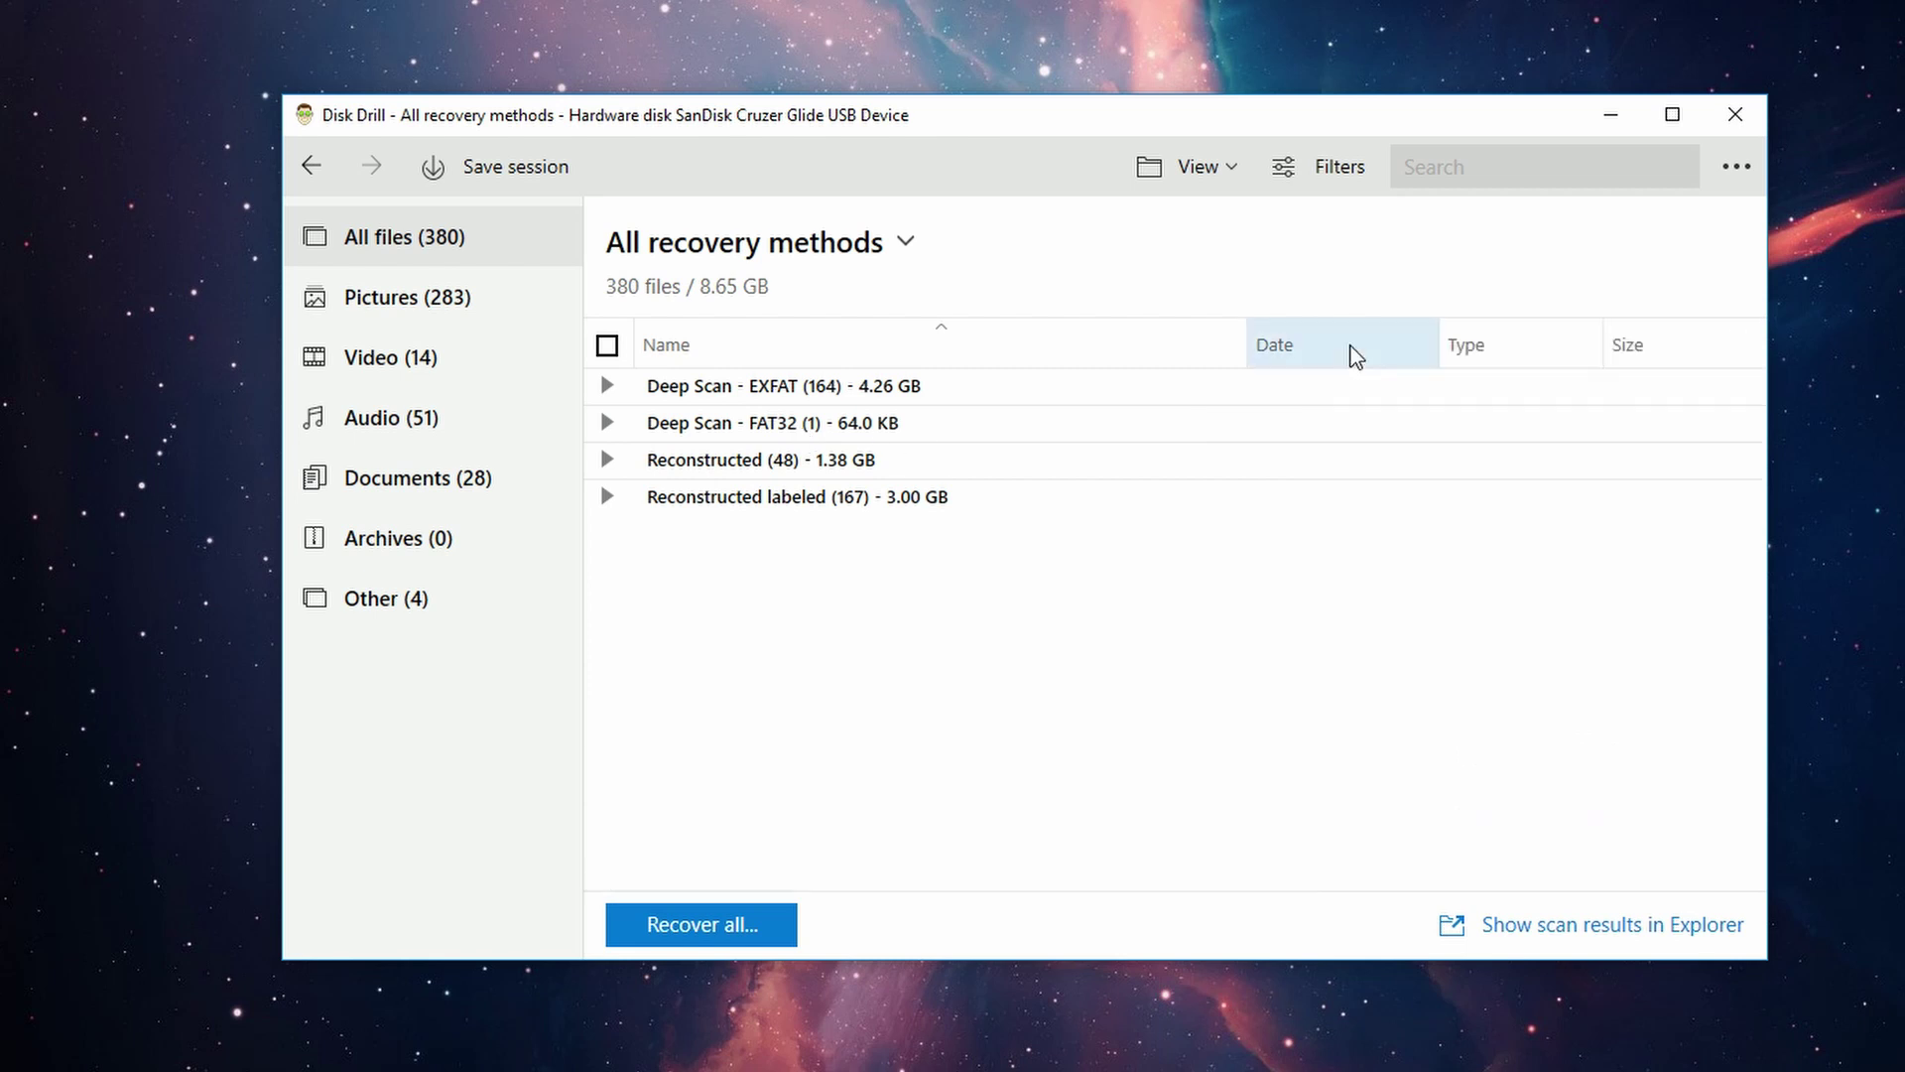
click(609, 386)
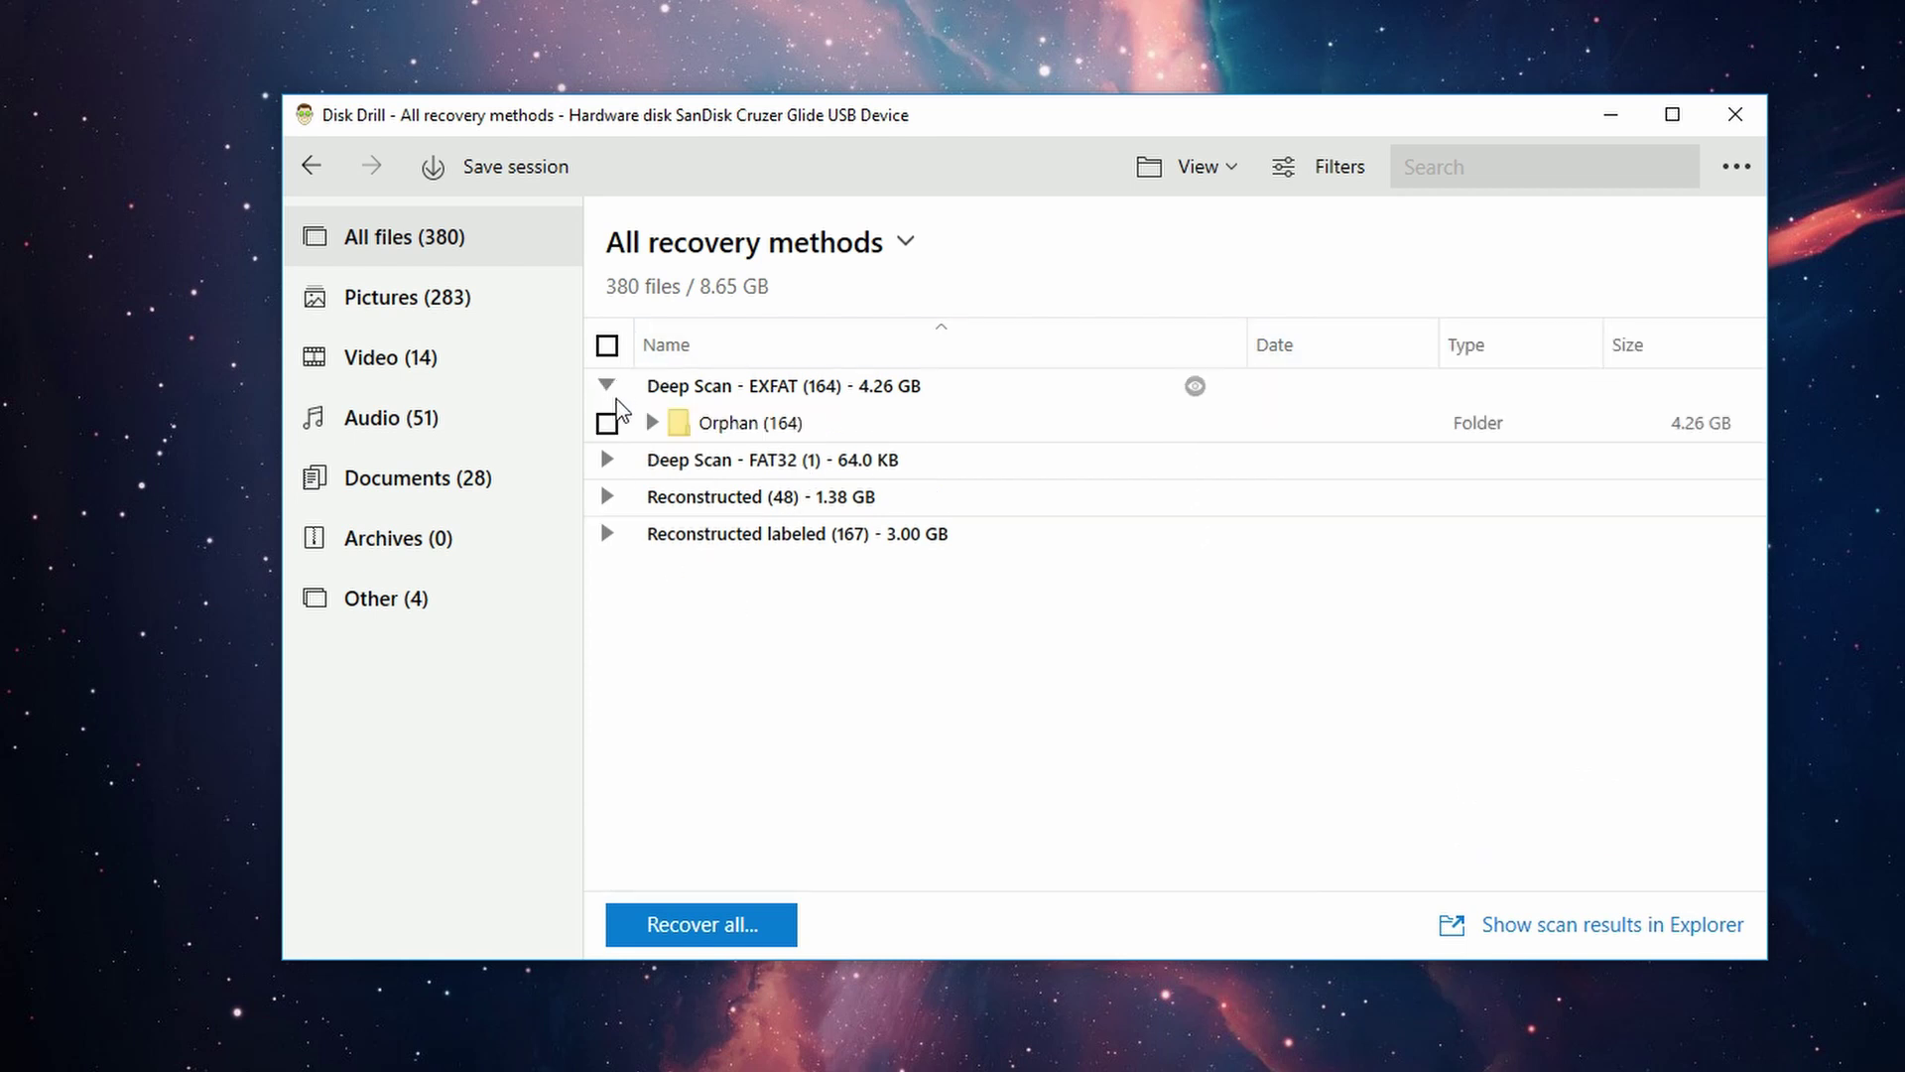
click(653, 423)
click(651, 425)
click(607, 386)
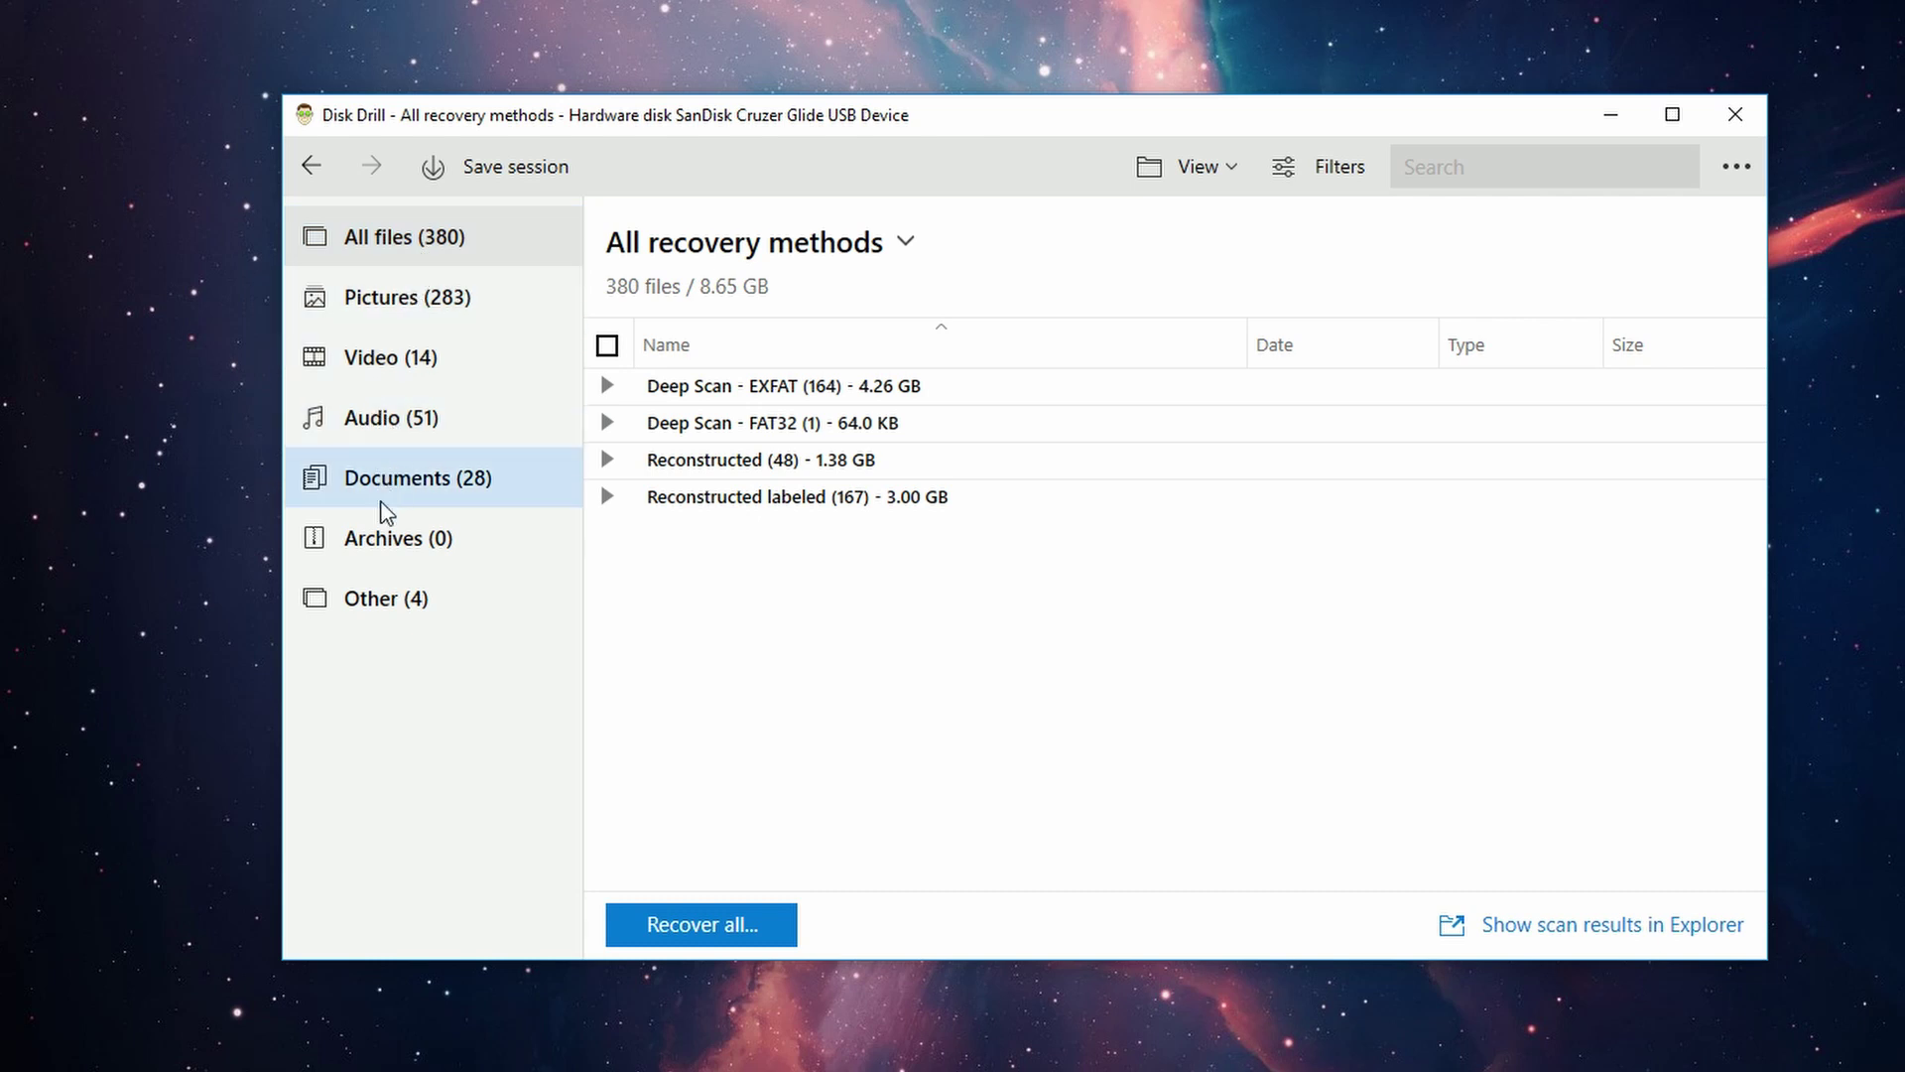
Cycle through the Pictures, Video, Audio and Documents categories, ending on Pictures.
click(417, 298)
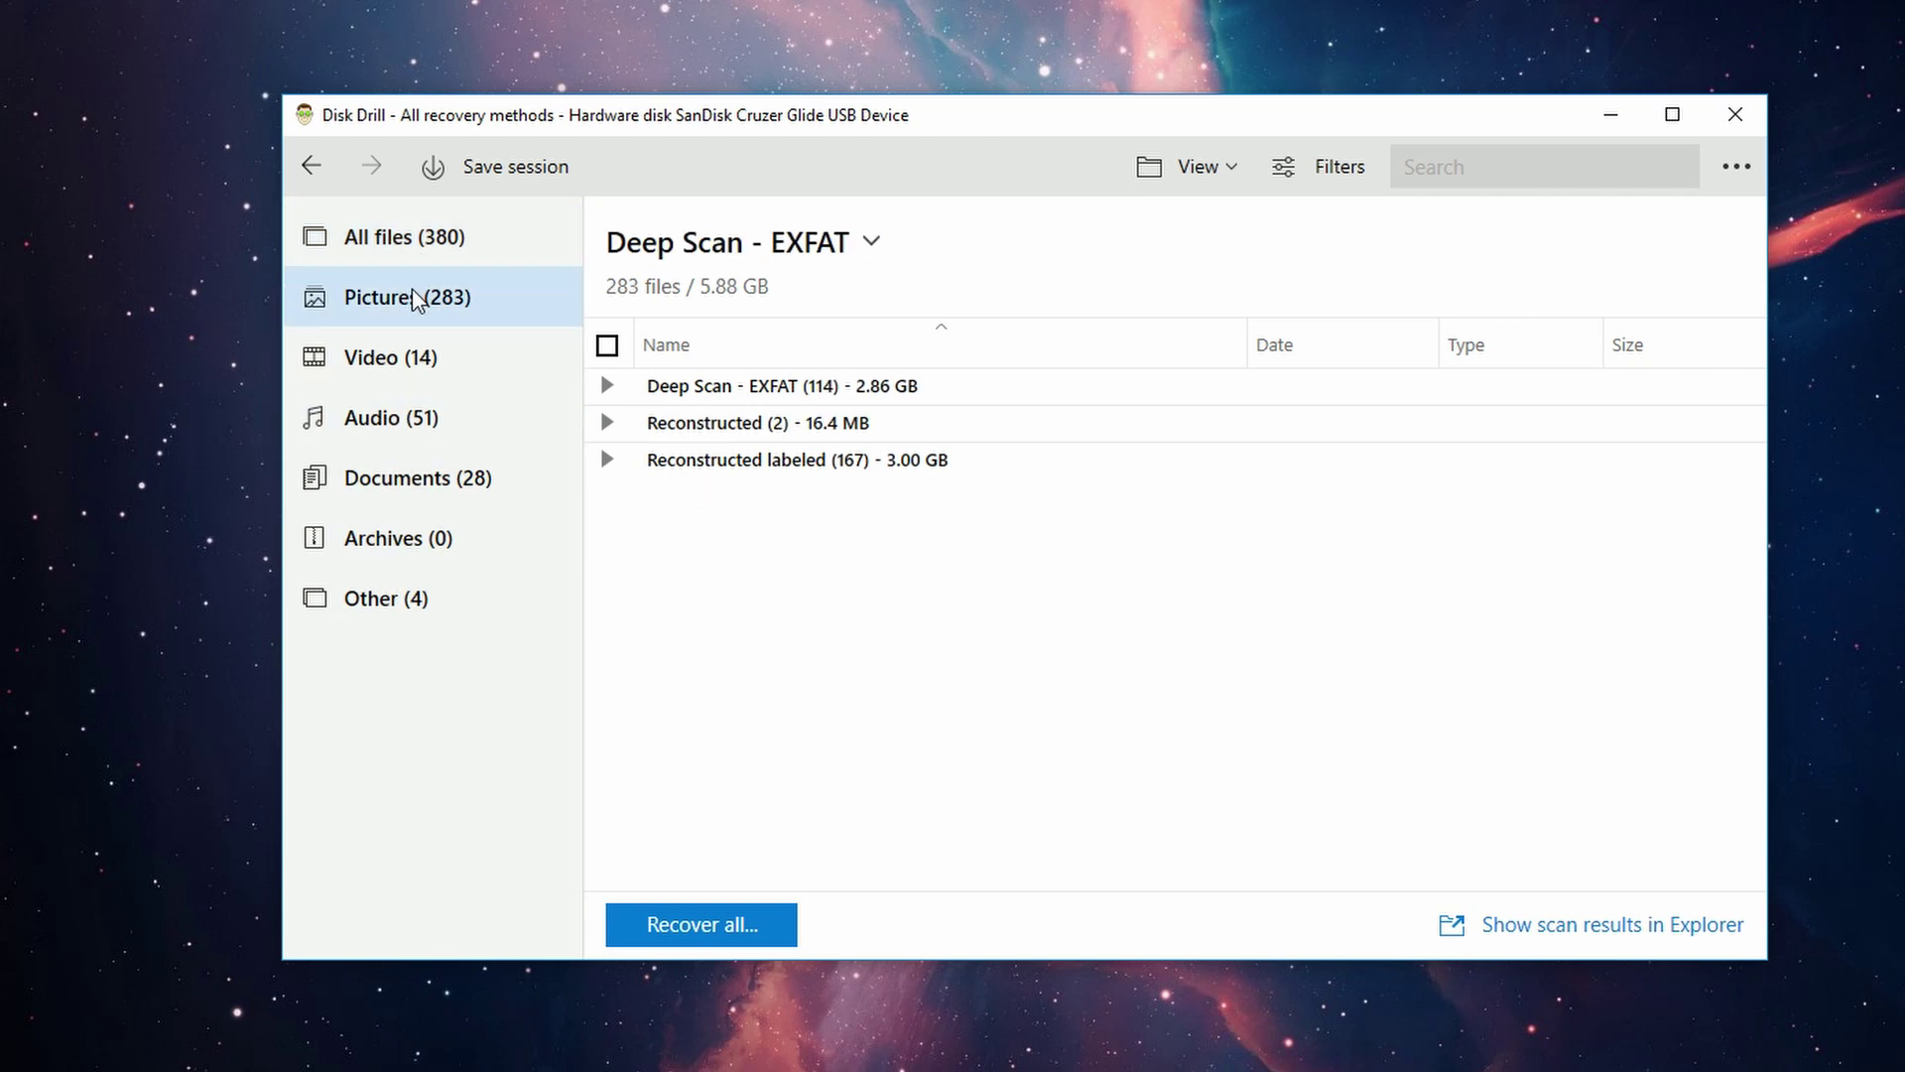
click(419, 369)
click(419, 432)
click(417, 476)
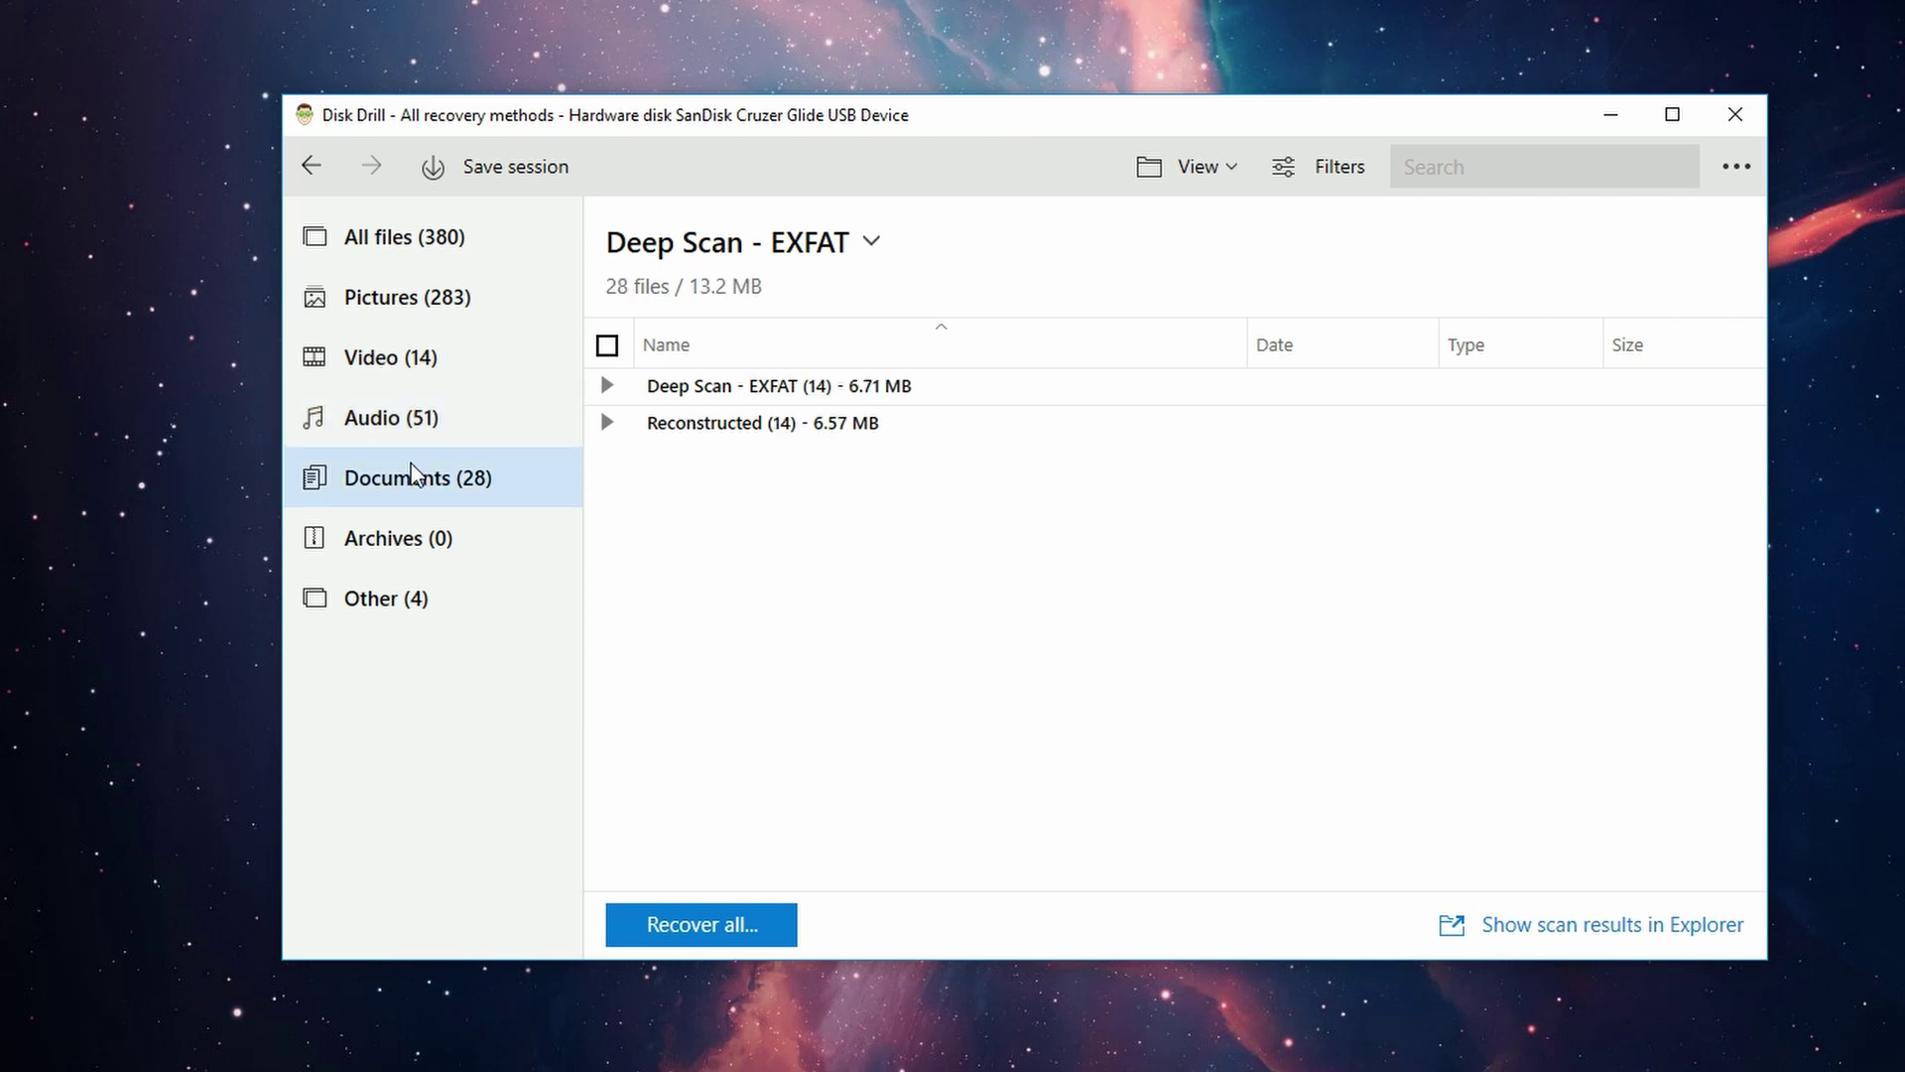
click(416, 297)
Browse the Orphan (114) pictures folder under Deep Scan - EXFAT.
click(607, 385)
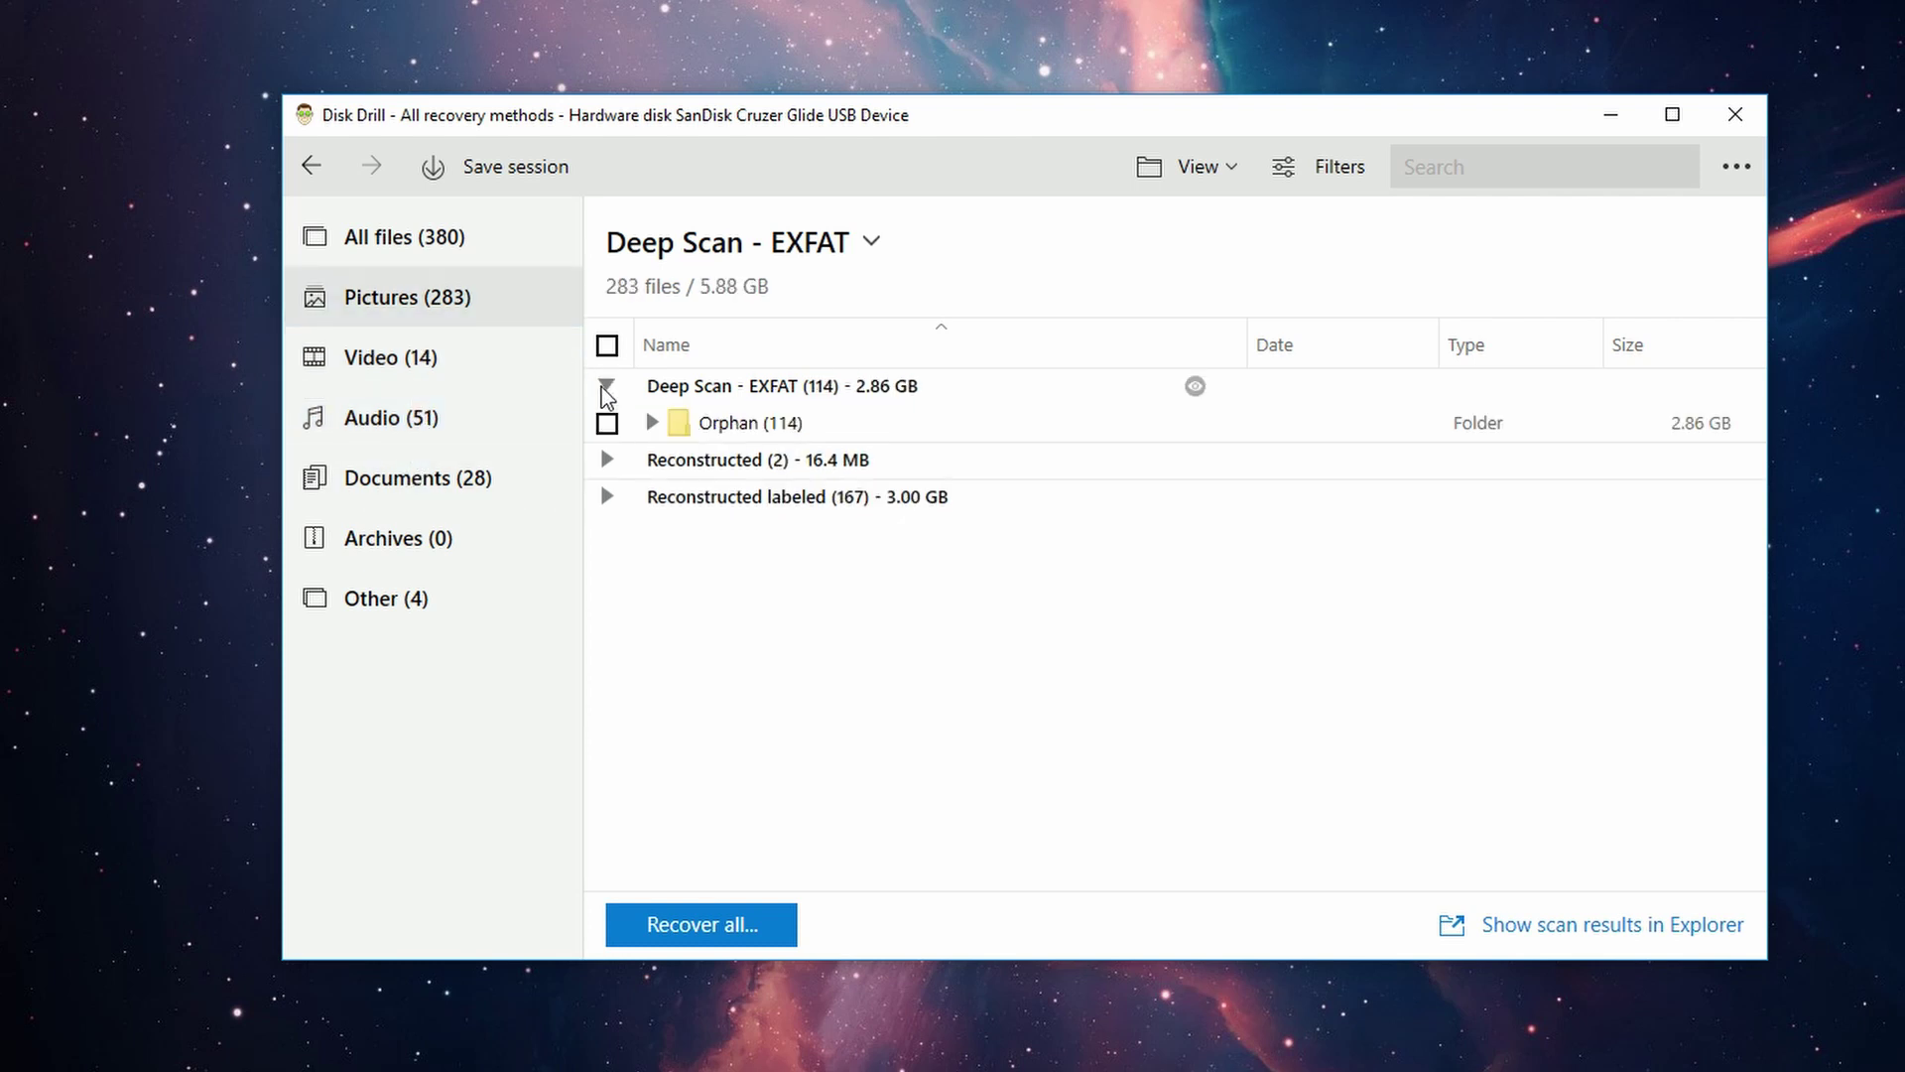
click(647, 422)
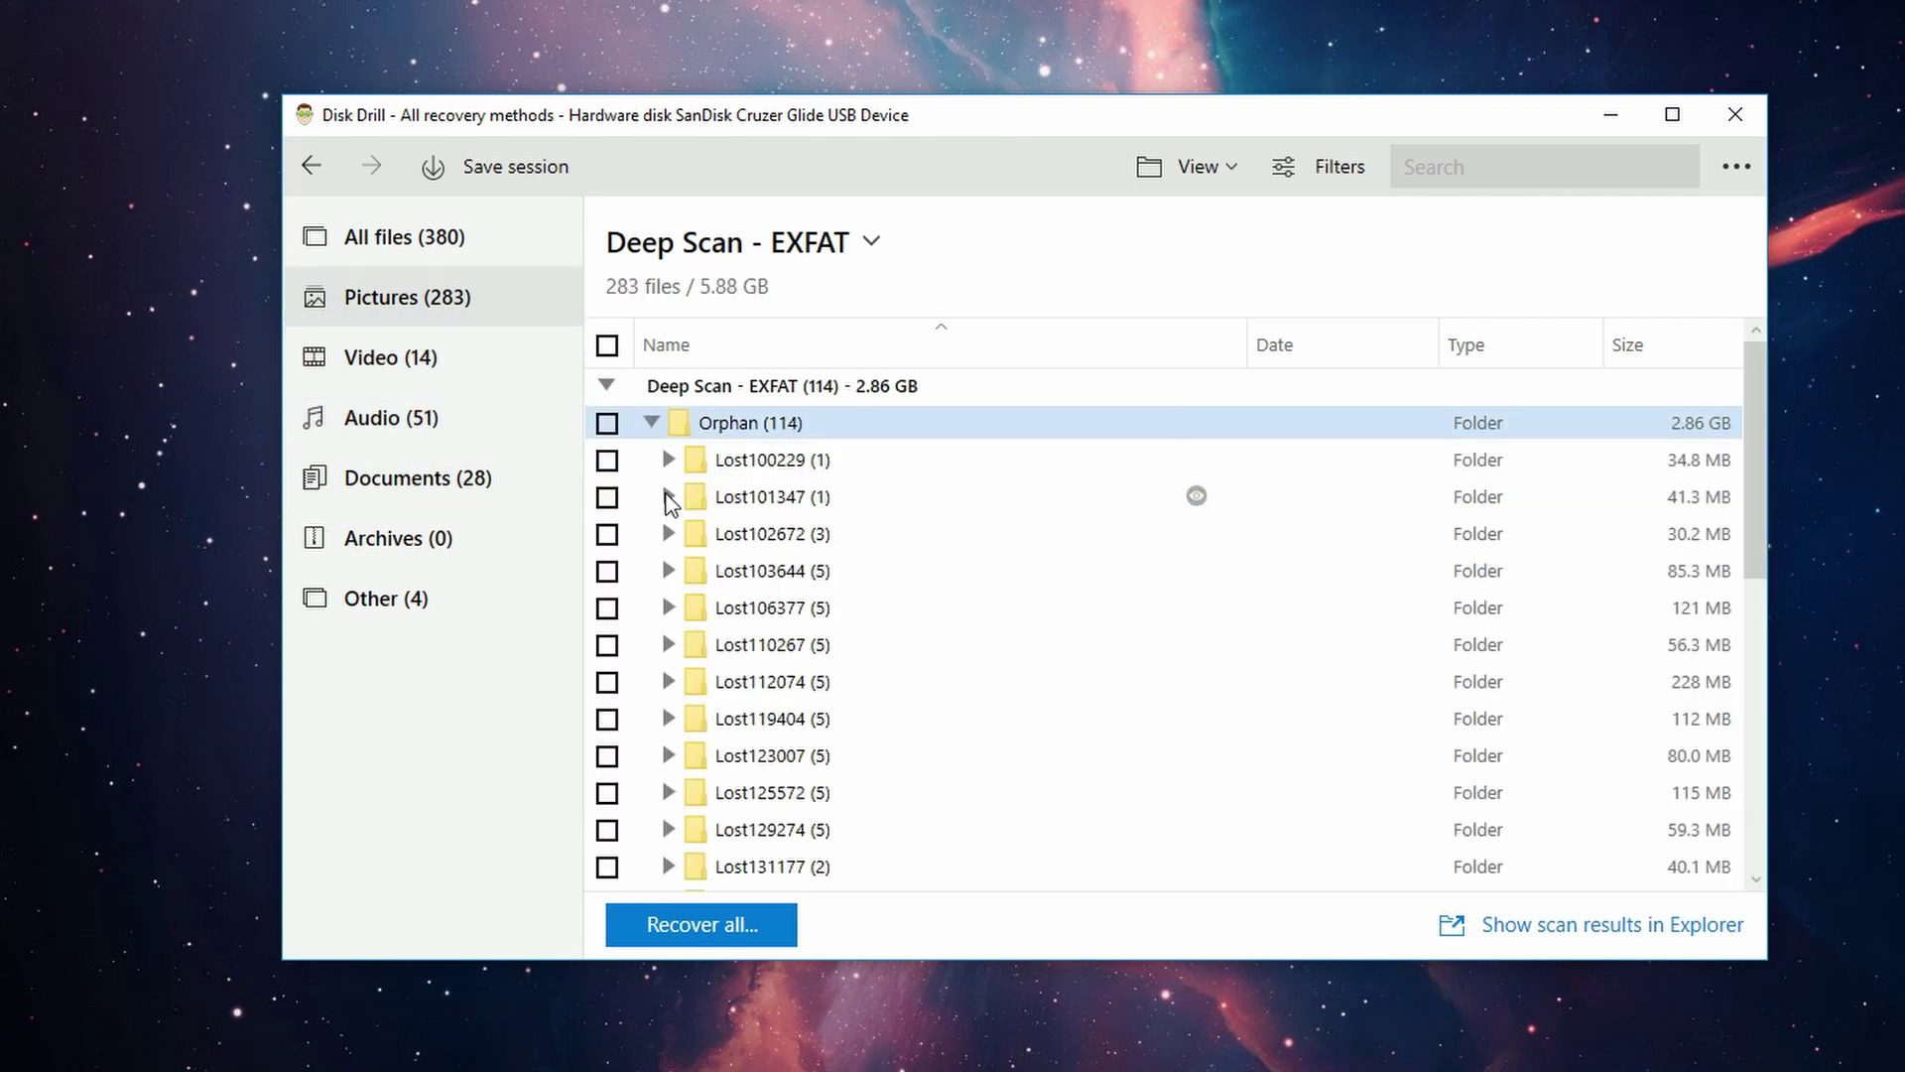
scroll(668, 501, down, 4)
scroll(668, 541, up, 4)
click(652, 421)
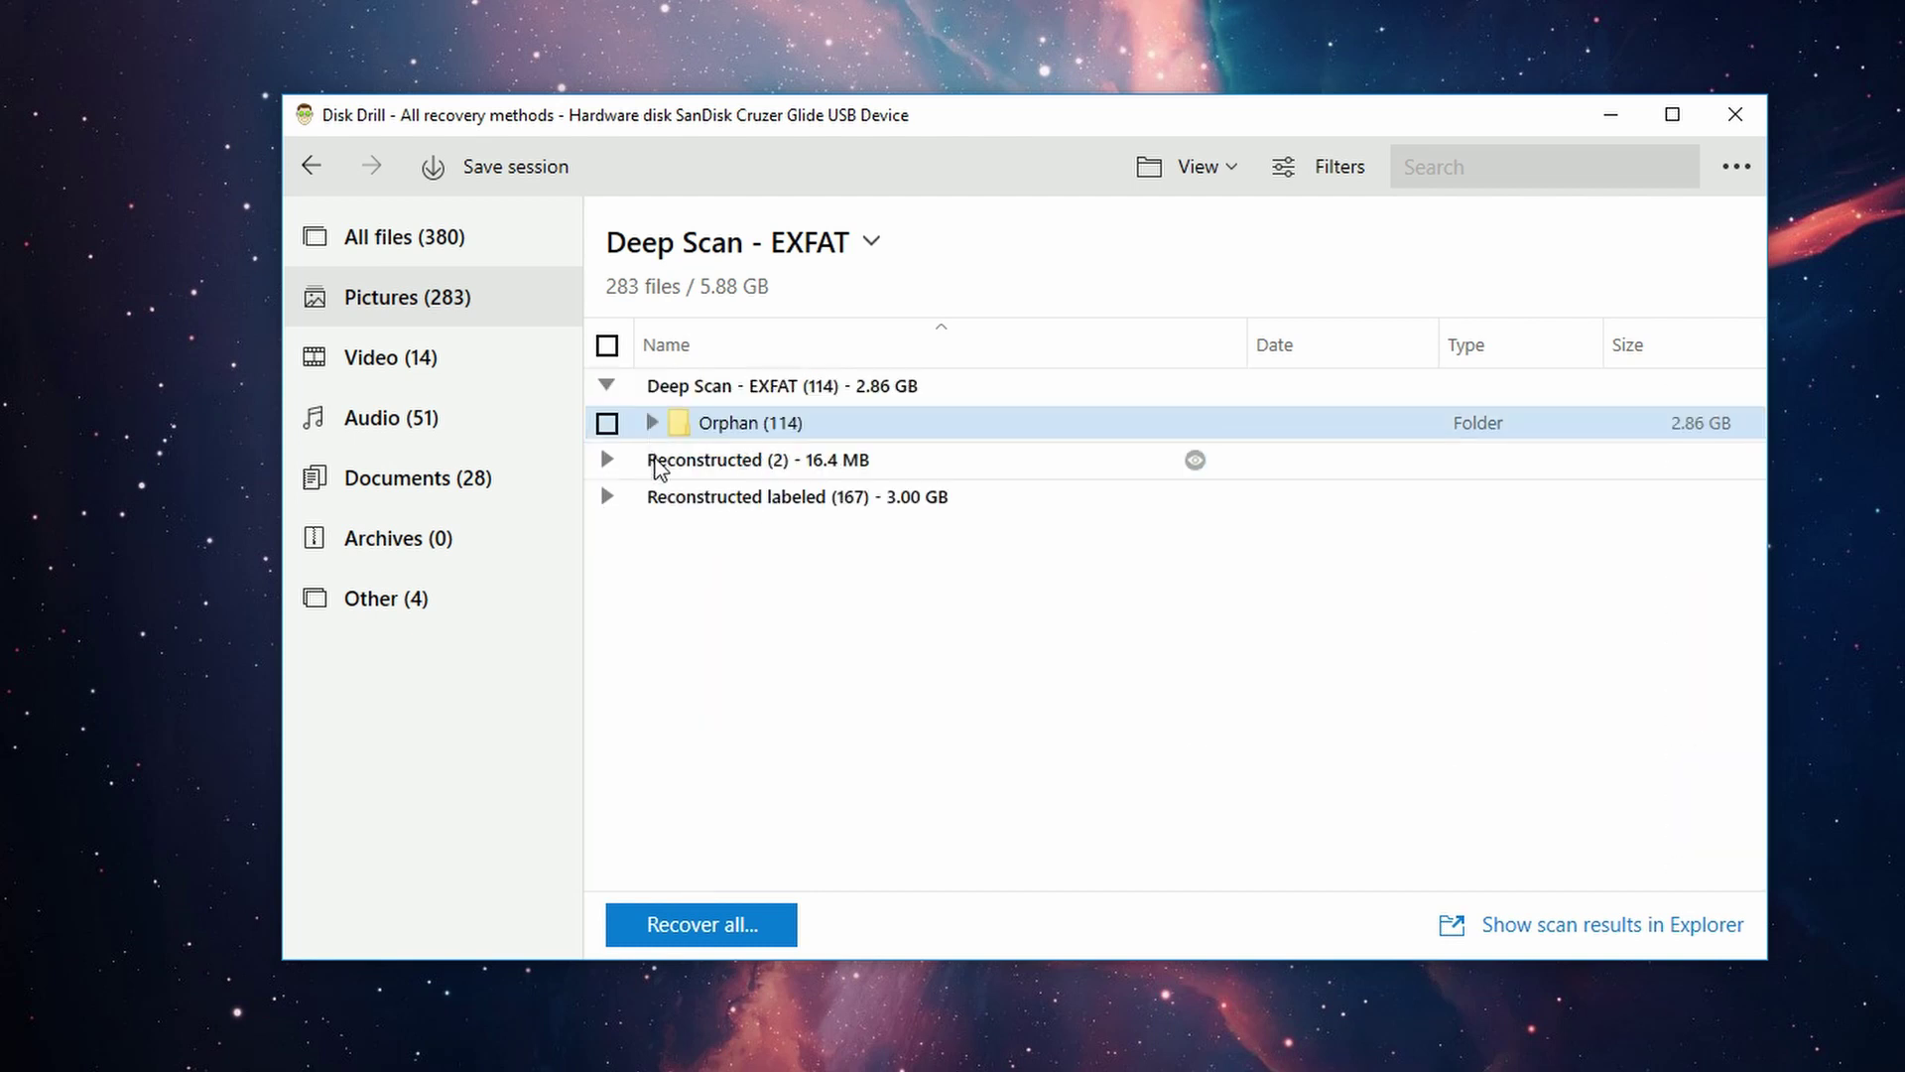
Select file000000.psd under Reconstructed > Pictures (2) > psd (2), then collapse the whole tree.
click(623, 463)
click(652, 496)
click(665, 535)
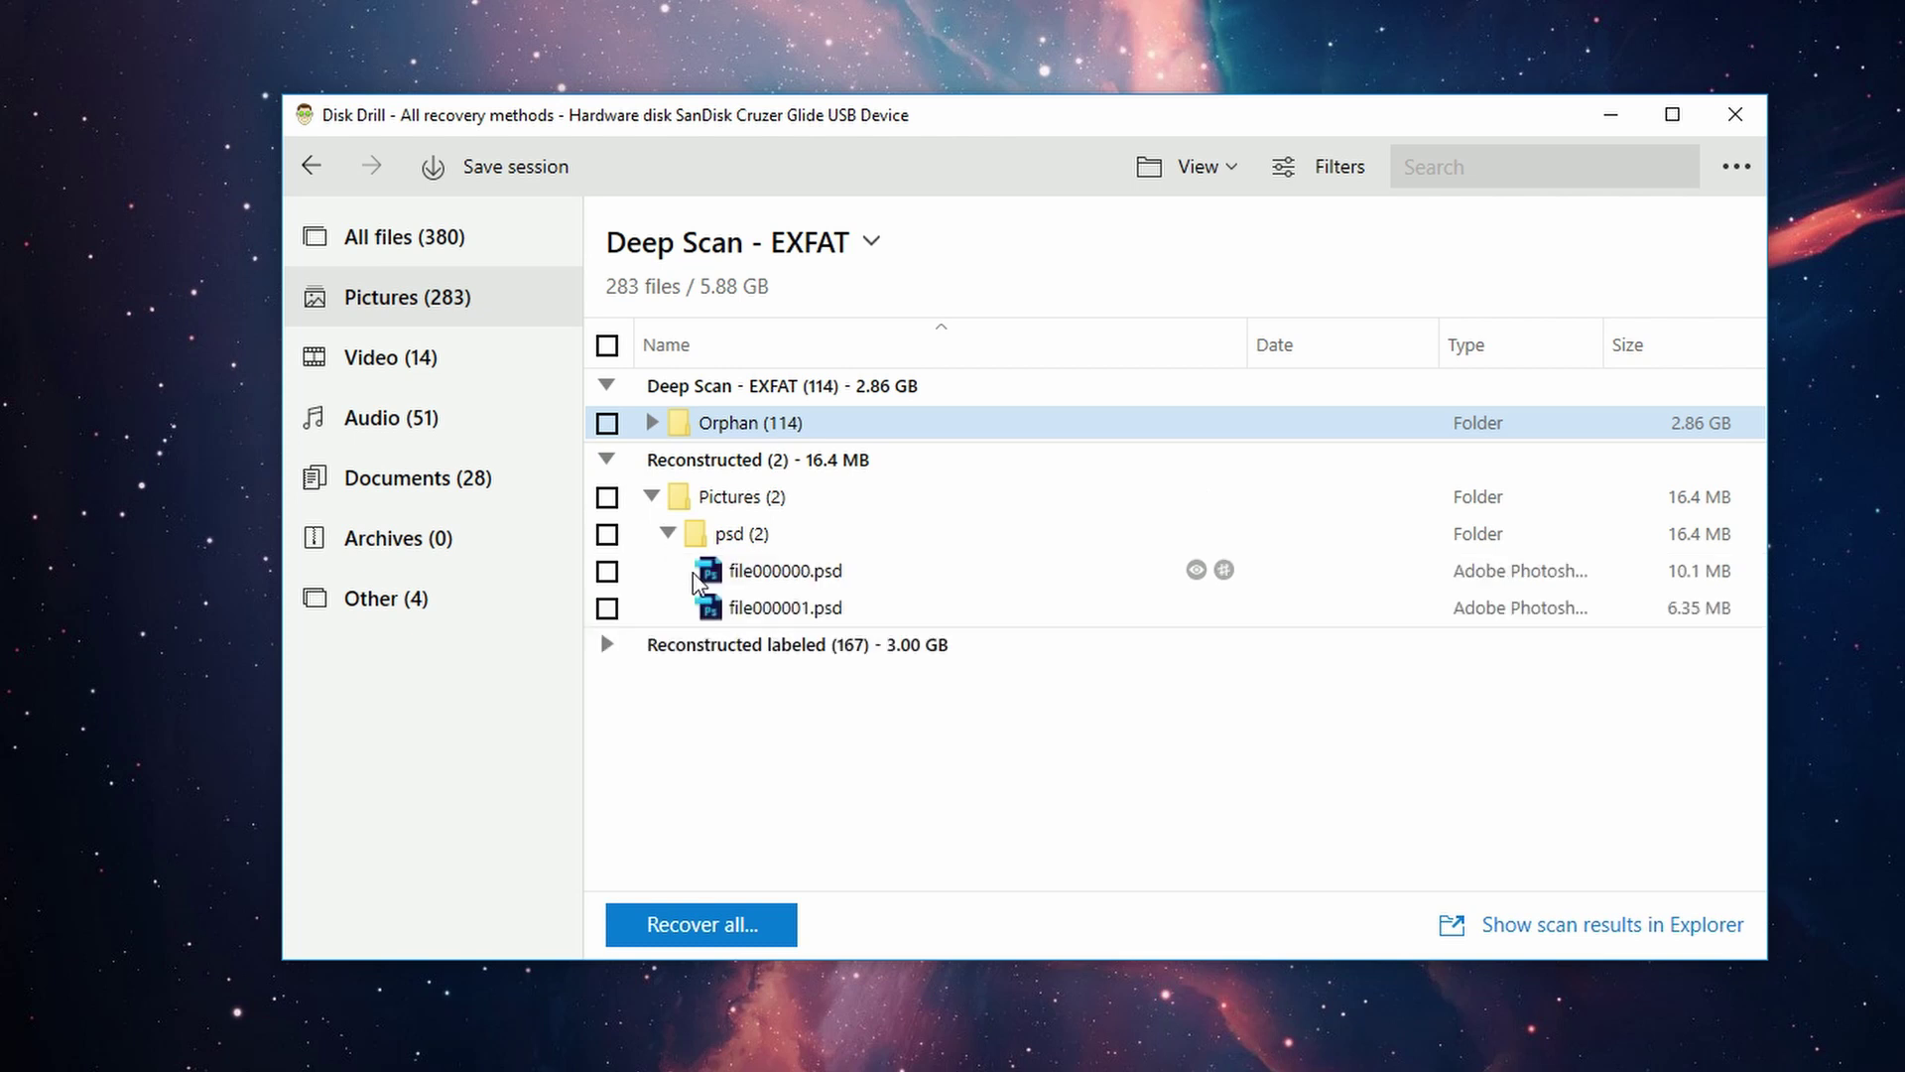
click(742, 584)
click(668, 534)
click(652, 496)
click(606, 459)
click(606, 385)
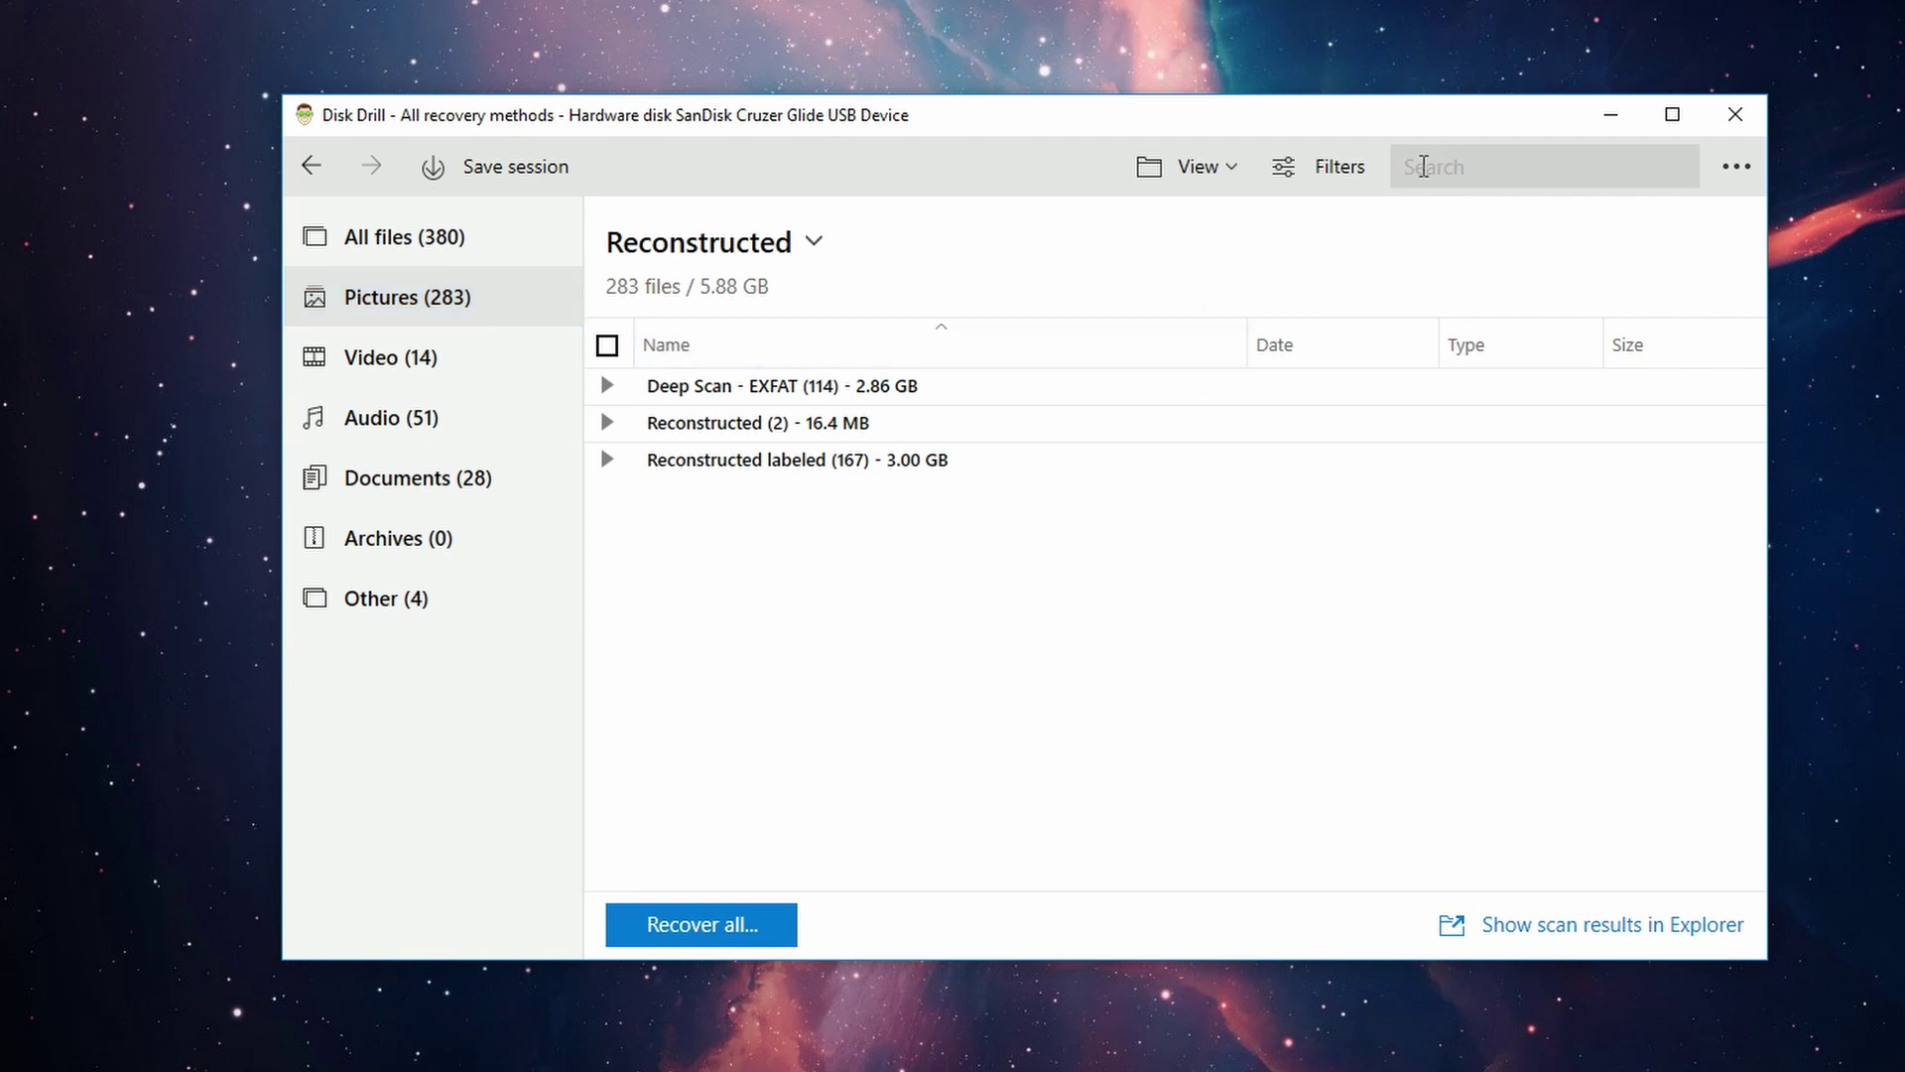
Search for 'pent' and select Pentax ist DL 02.PEF in Deep Scan - EXFAT > Orphan > Lost112074.
text(pentax)
click(608, 385)
click(652, 422)
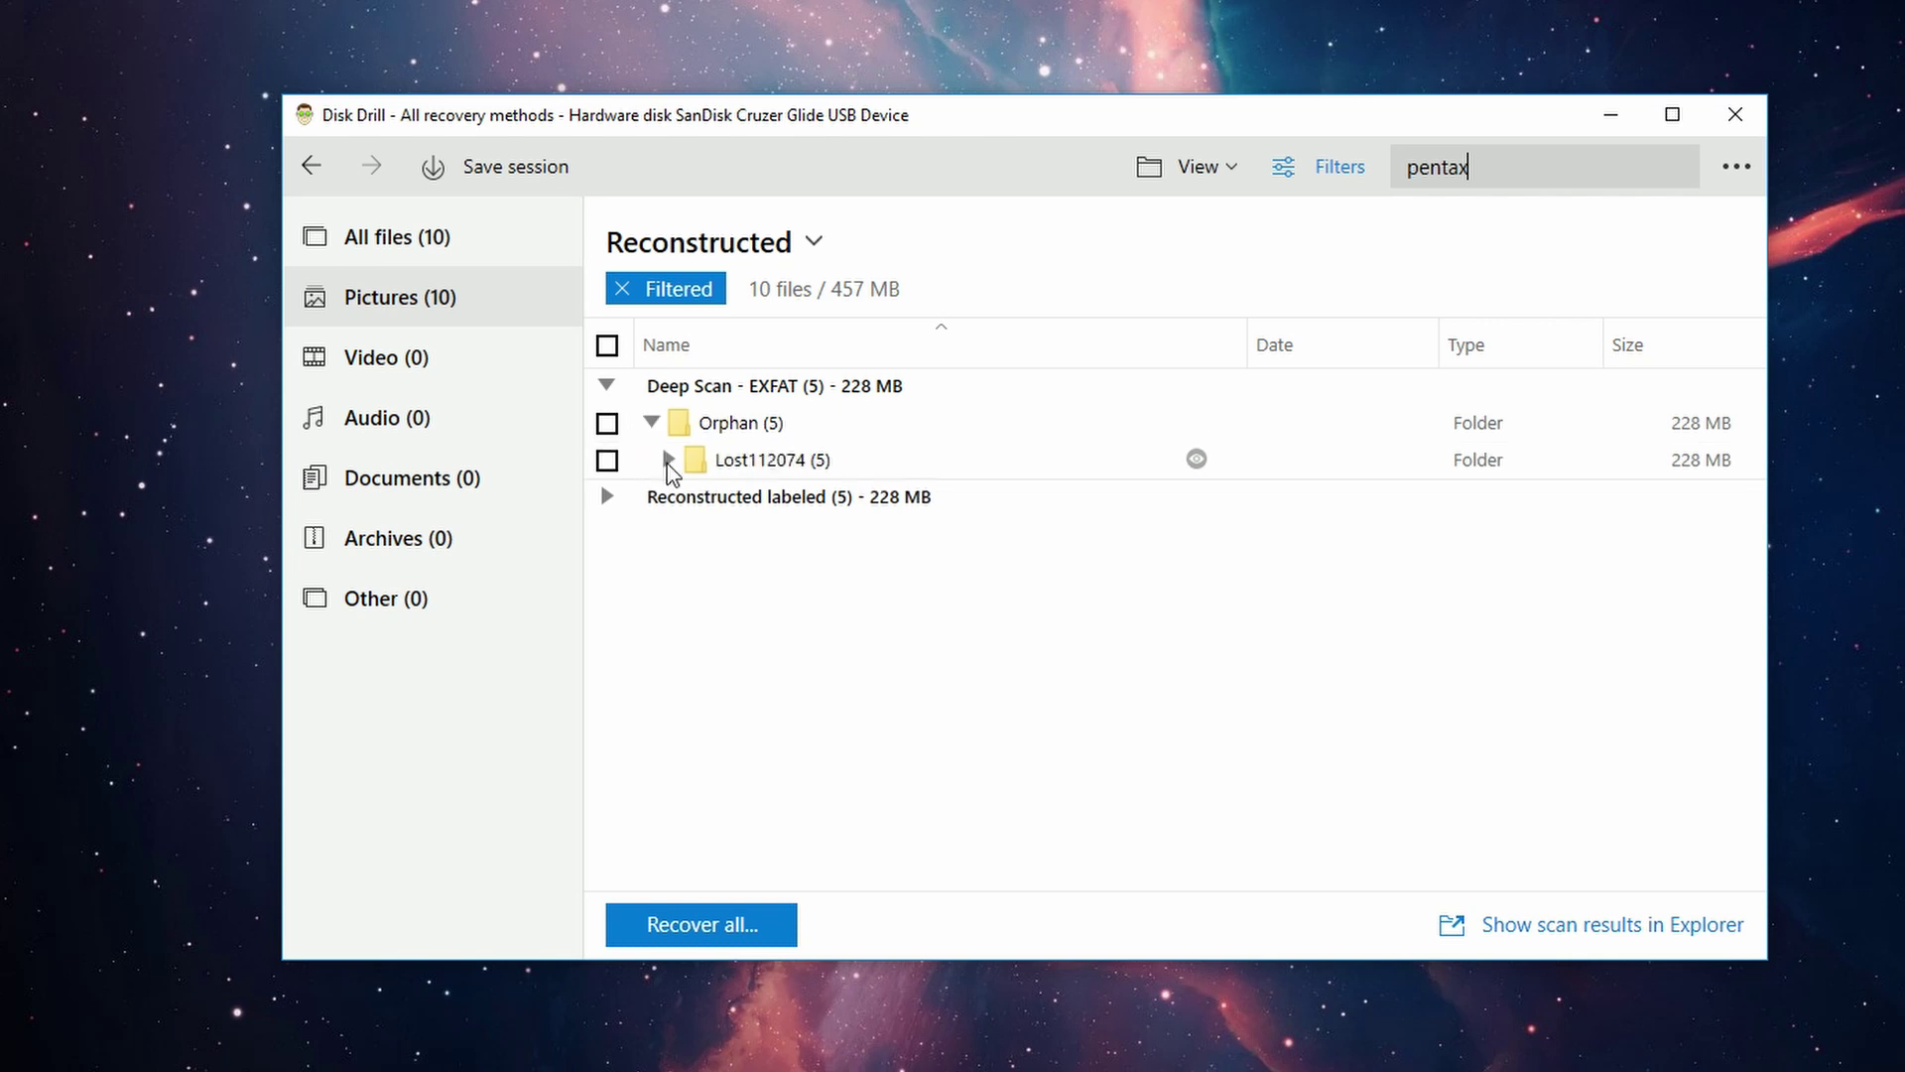
click(668, 460)
click(754, 508)
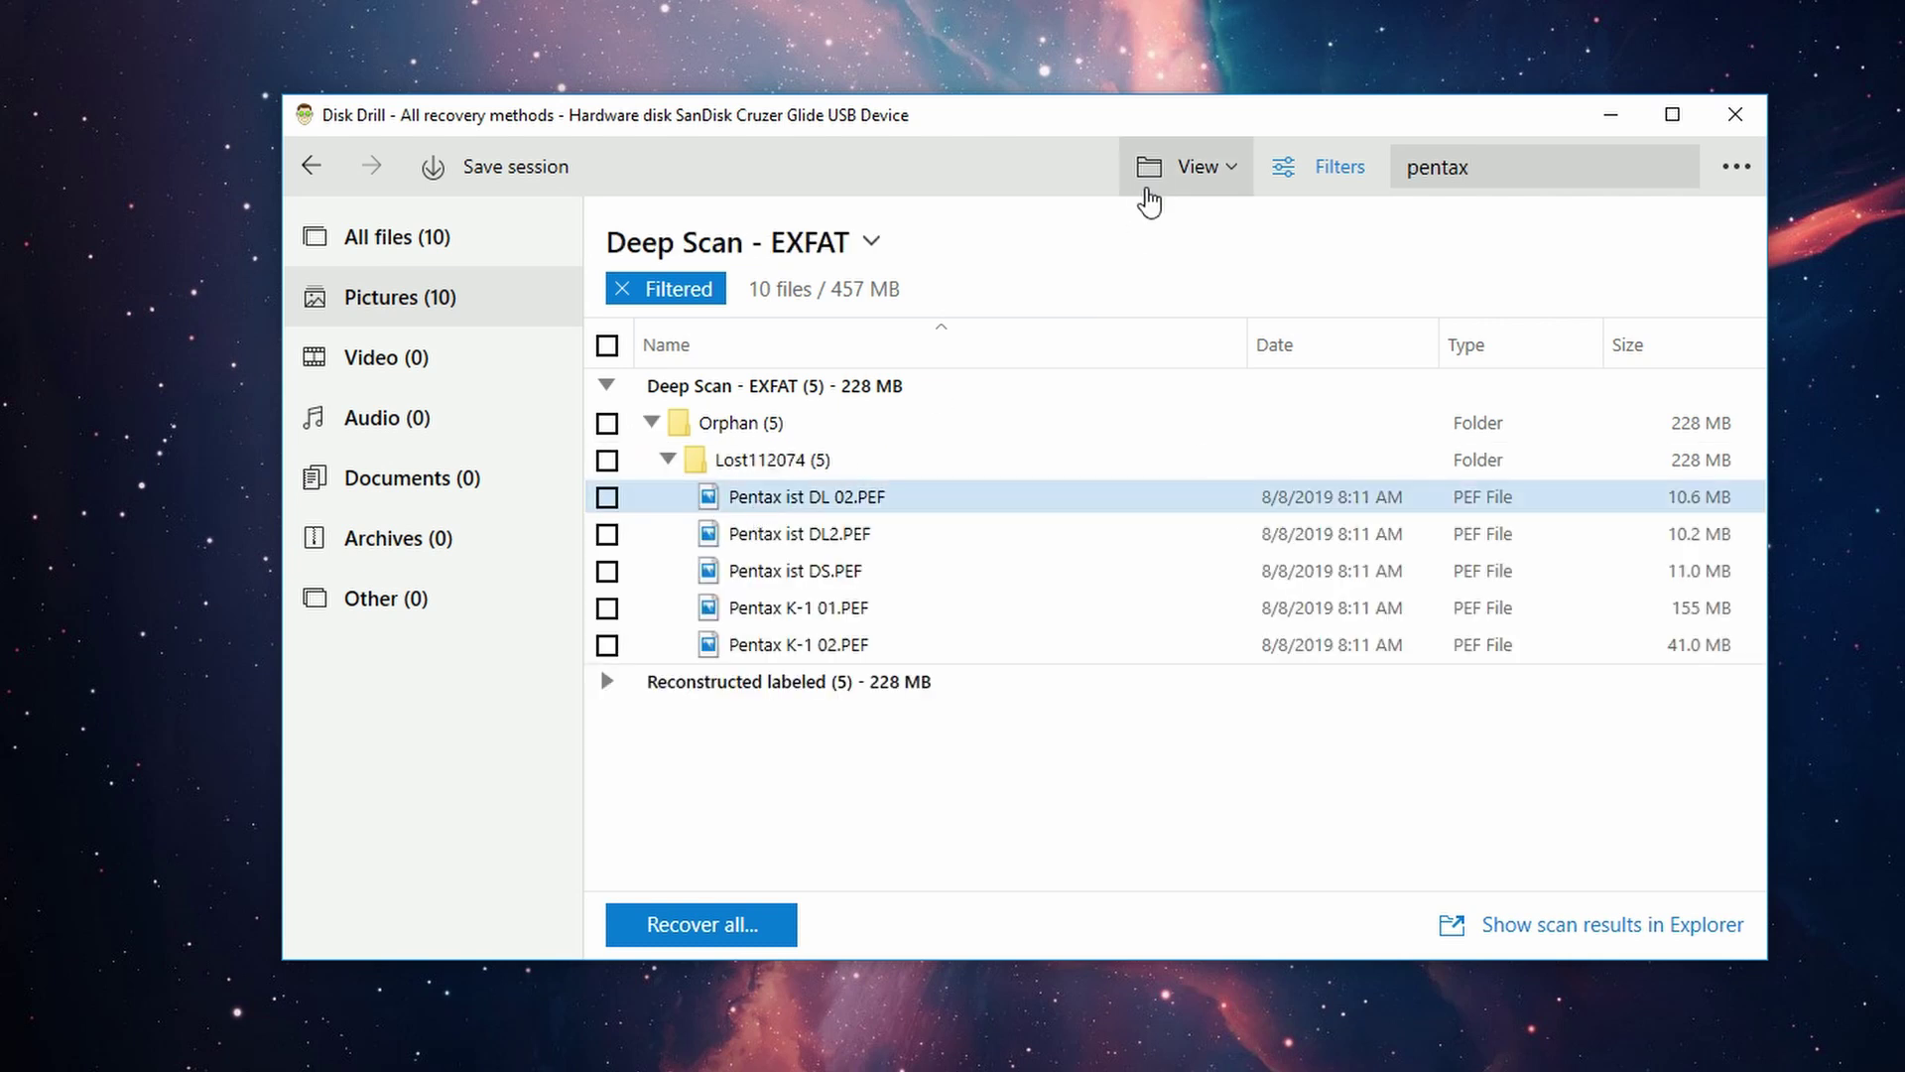
Turn preview mode on and preview Pentax ist DL2.PEF.
click(1151, 169)
click(1129, 542)
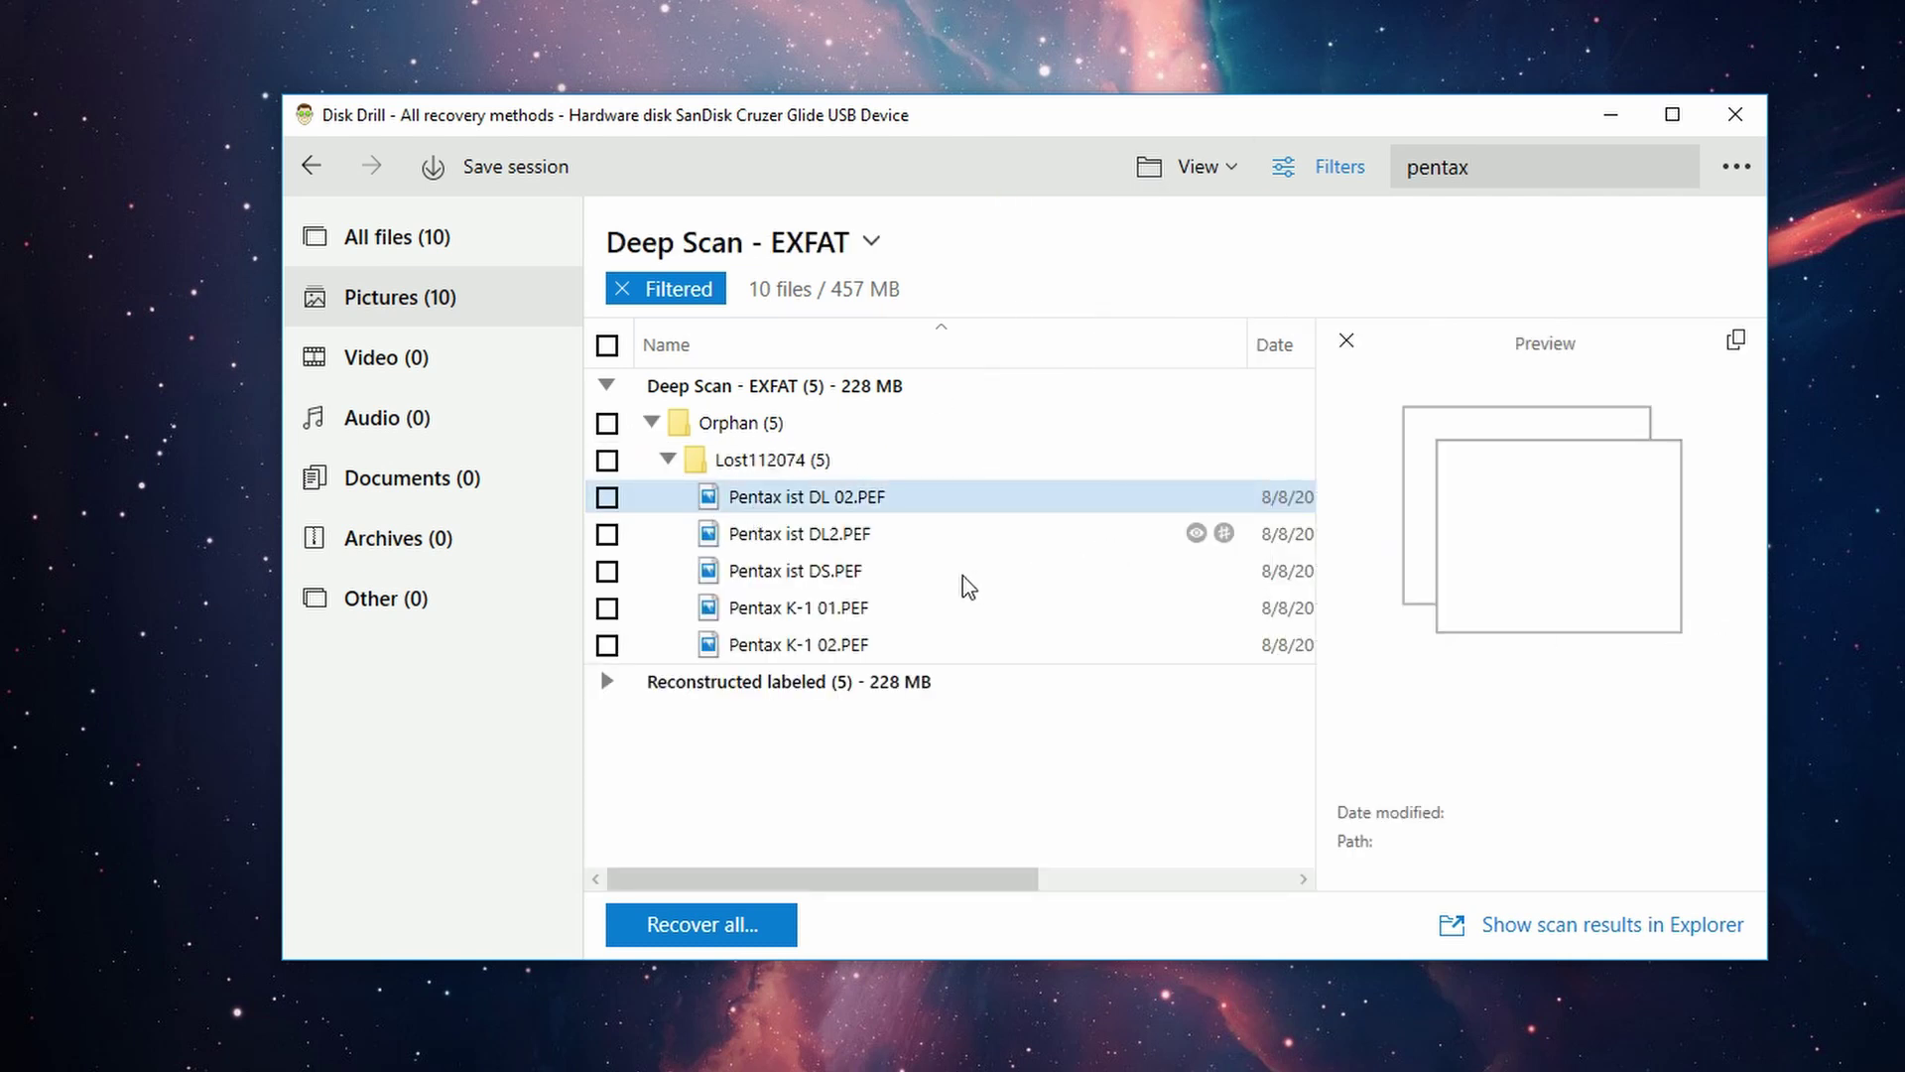
click(822, 536)
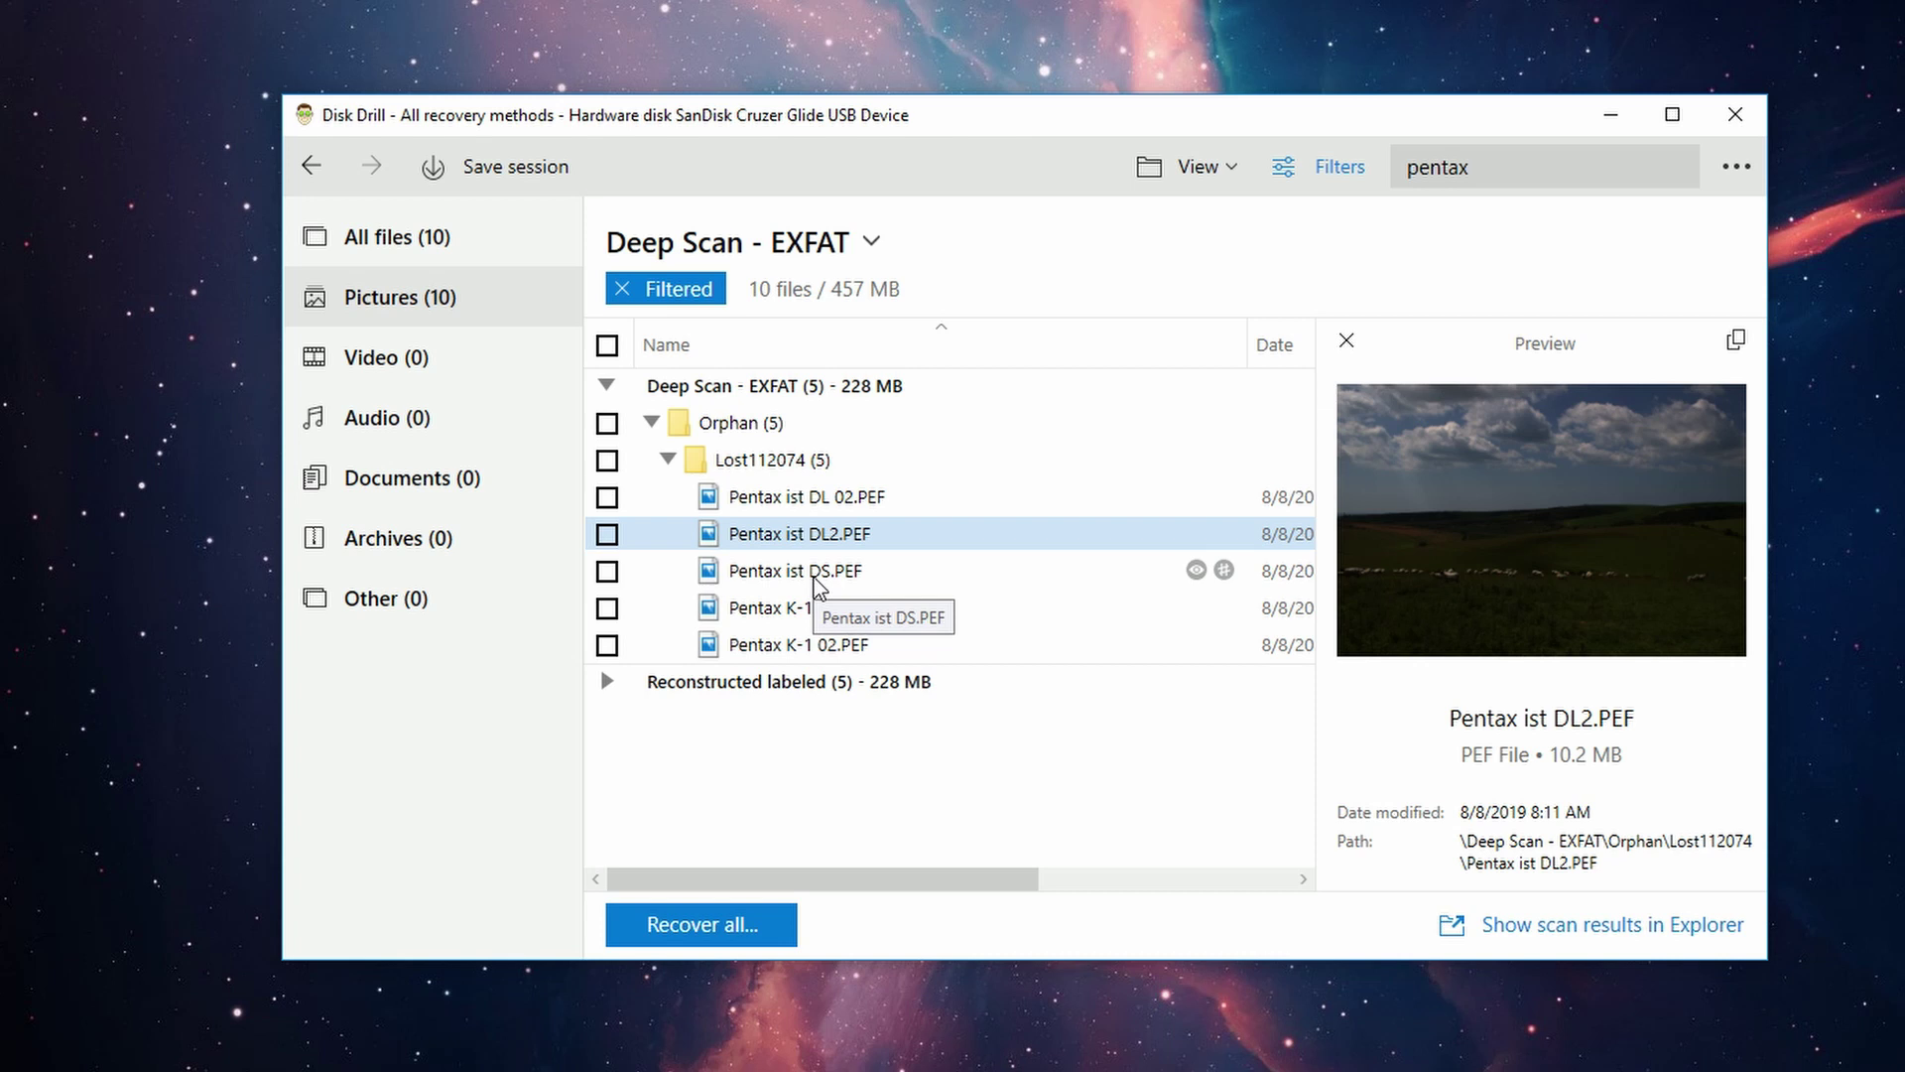
click(606, 385)
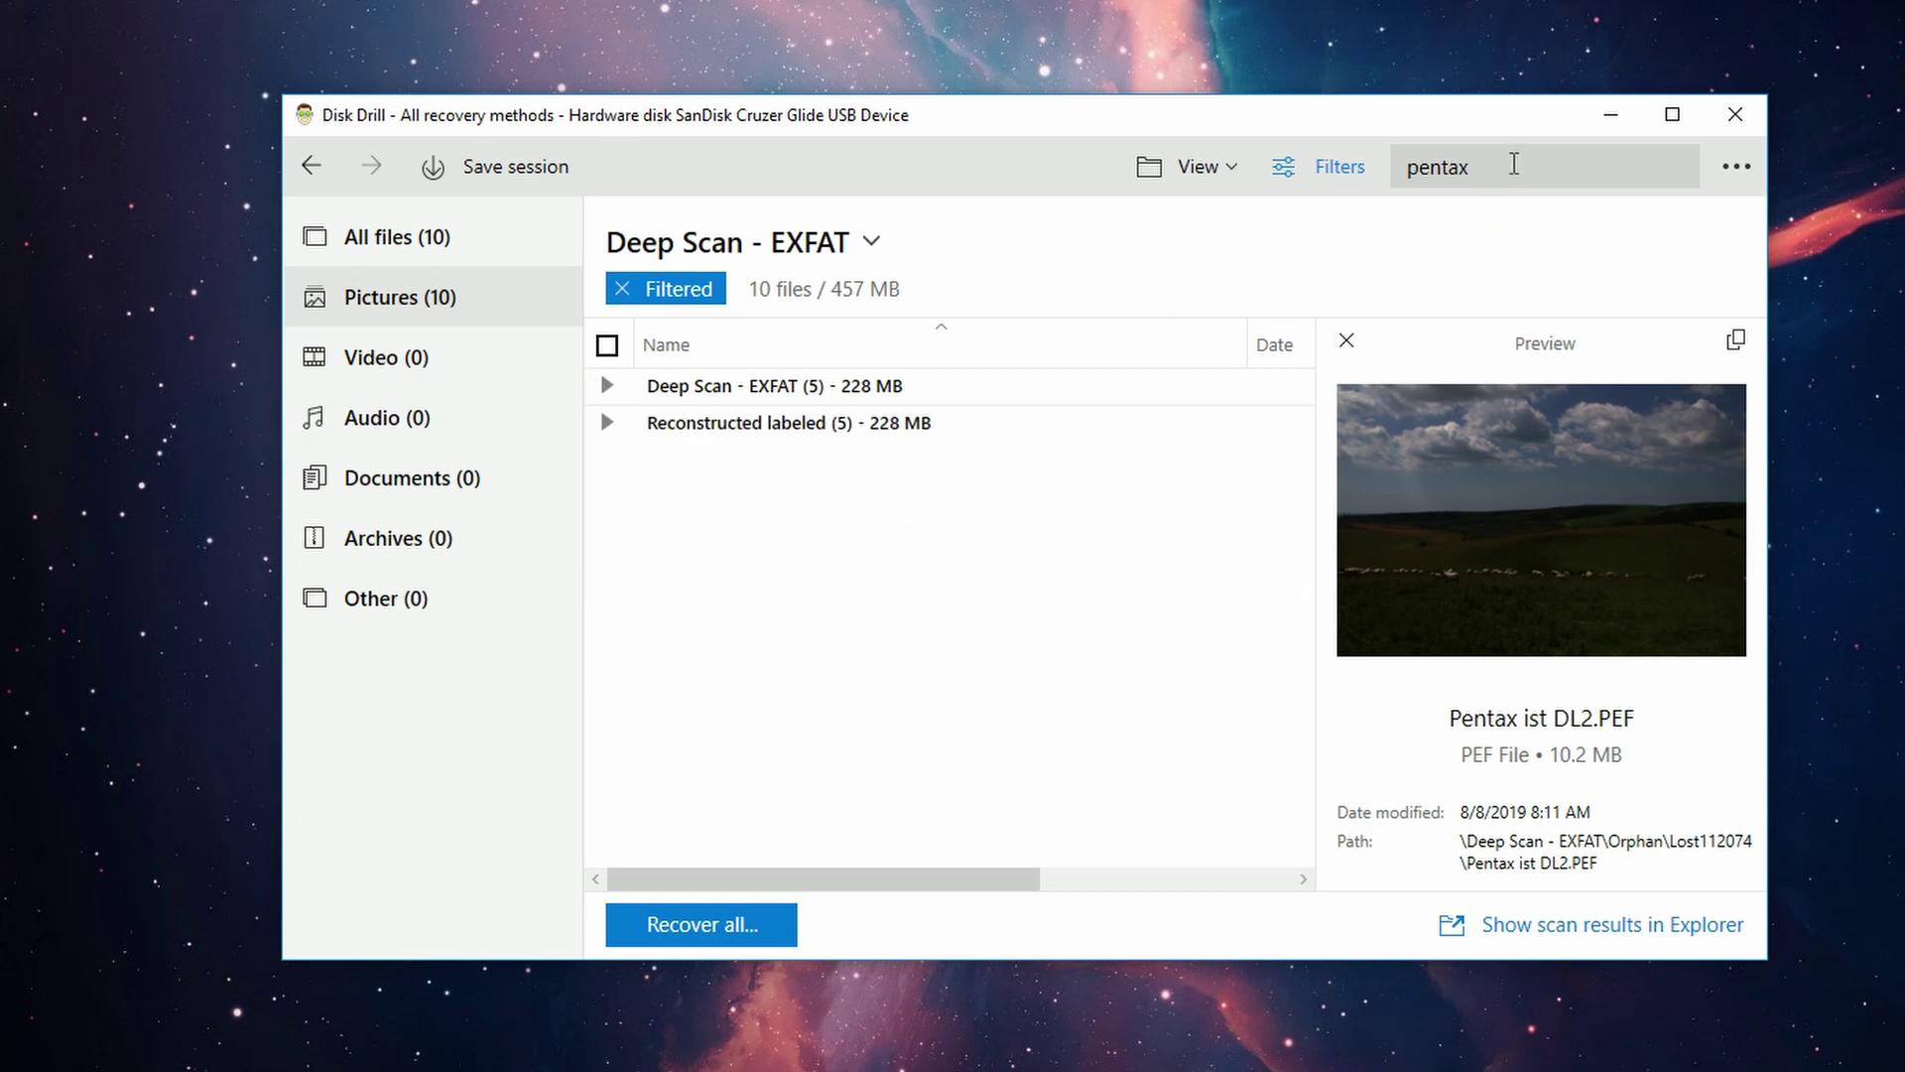
Clear the 'pent' search and, in Filters, keep the minimum file size at 0 KB.
double_click(1514, 162)
key(BackSpace)
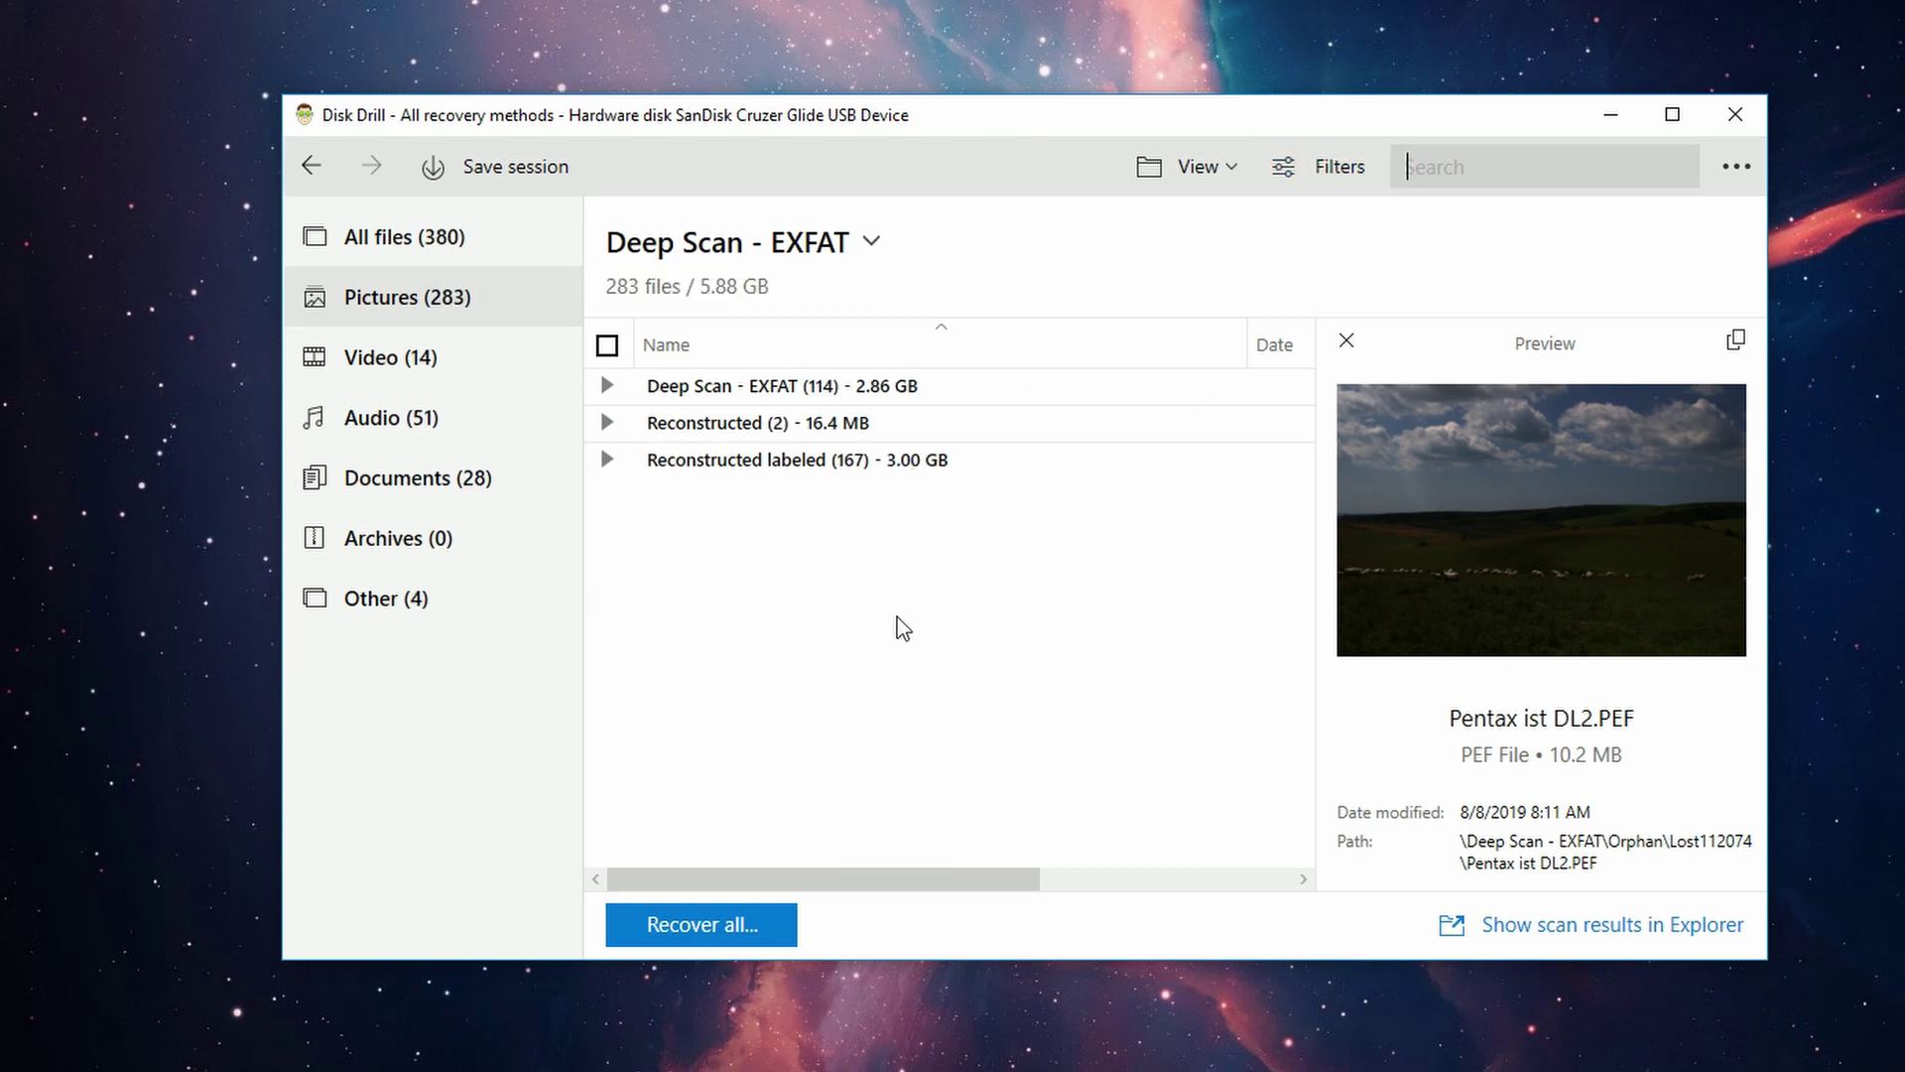
click(1298, 184)
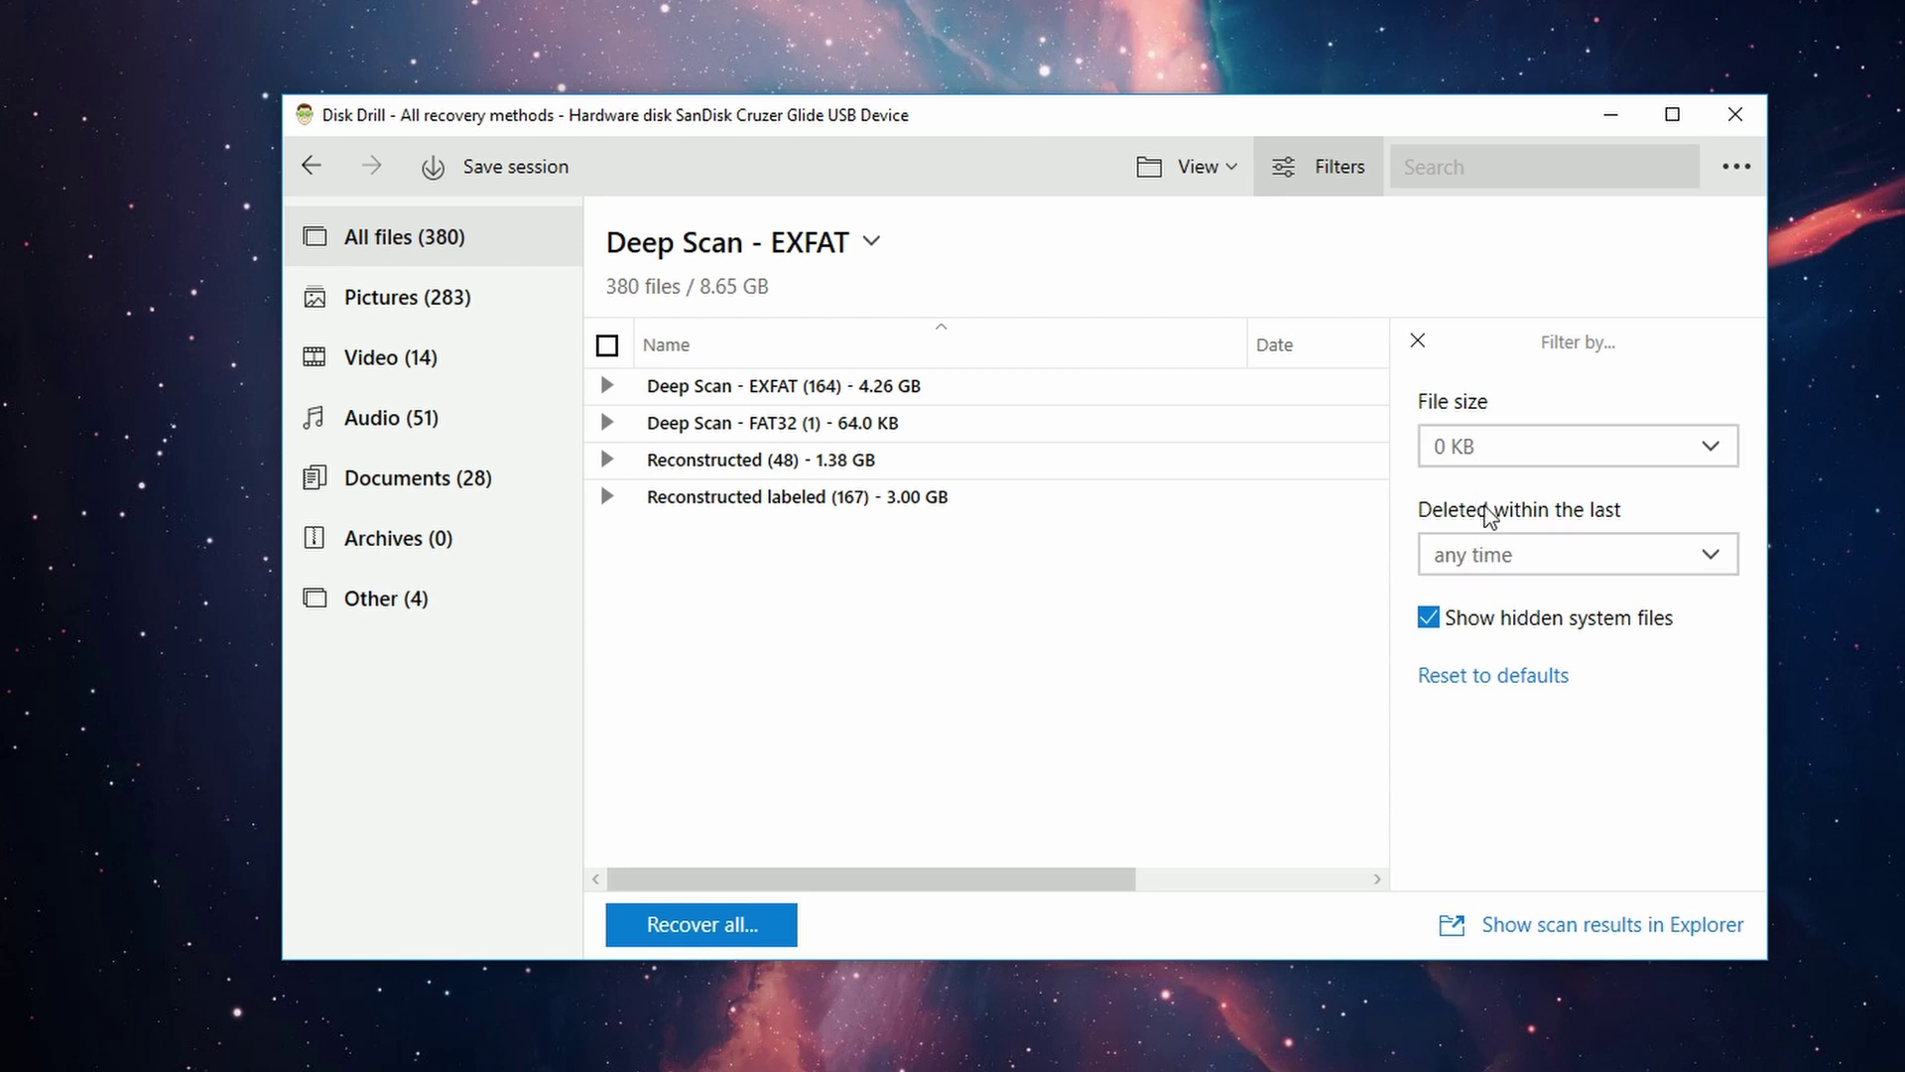
click(1489, 447)
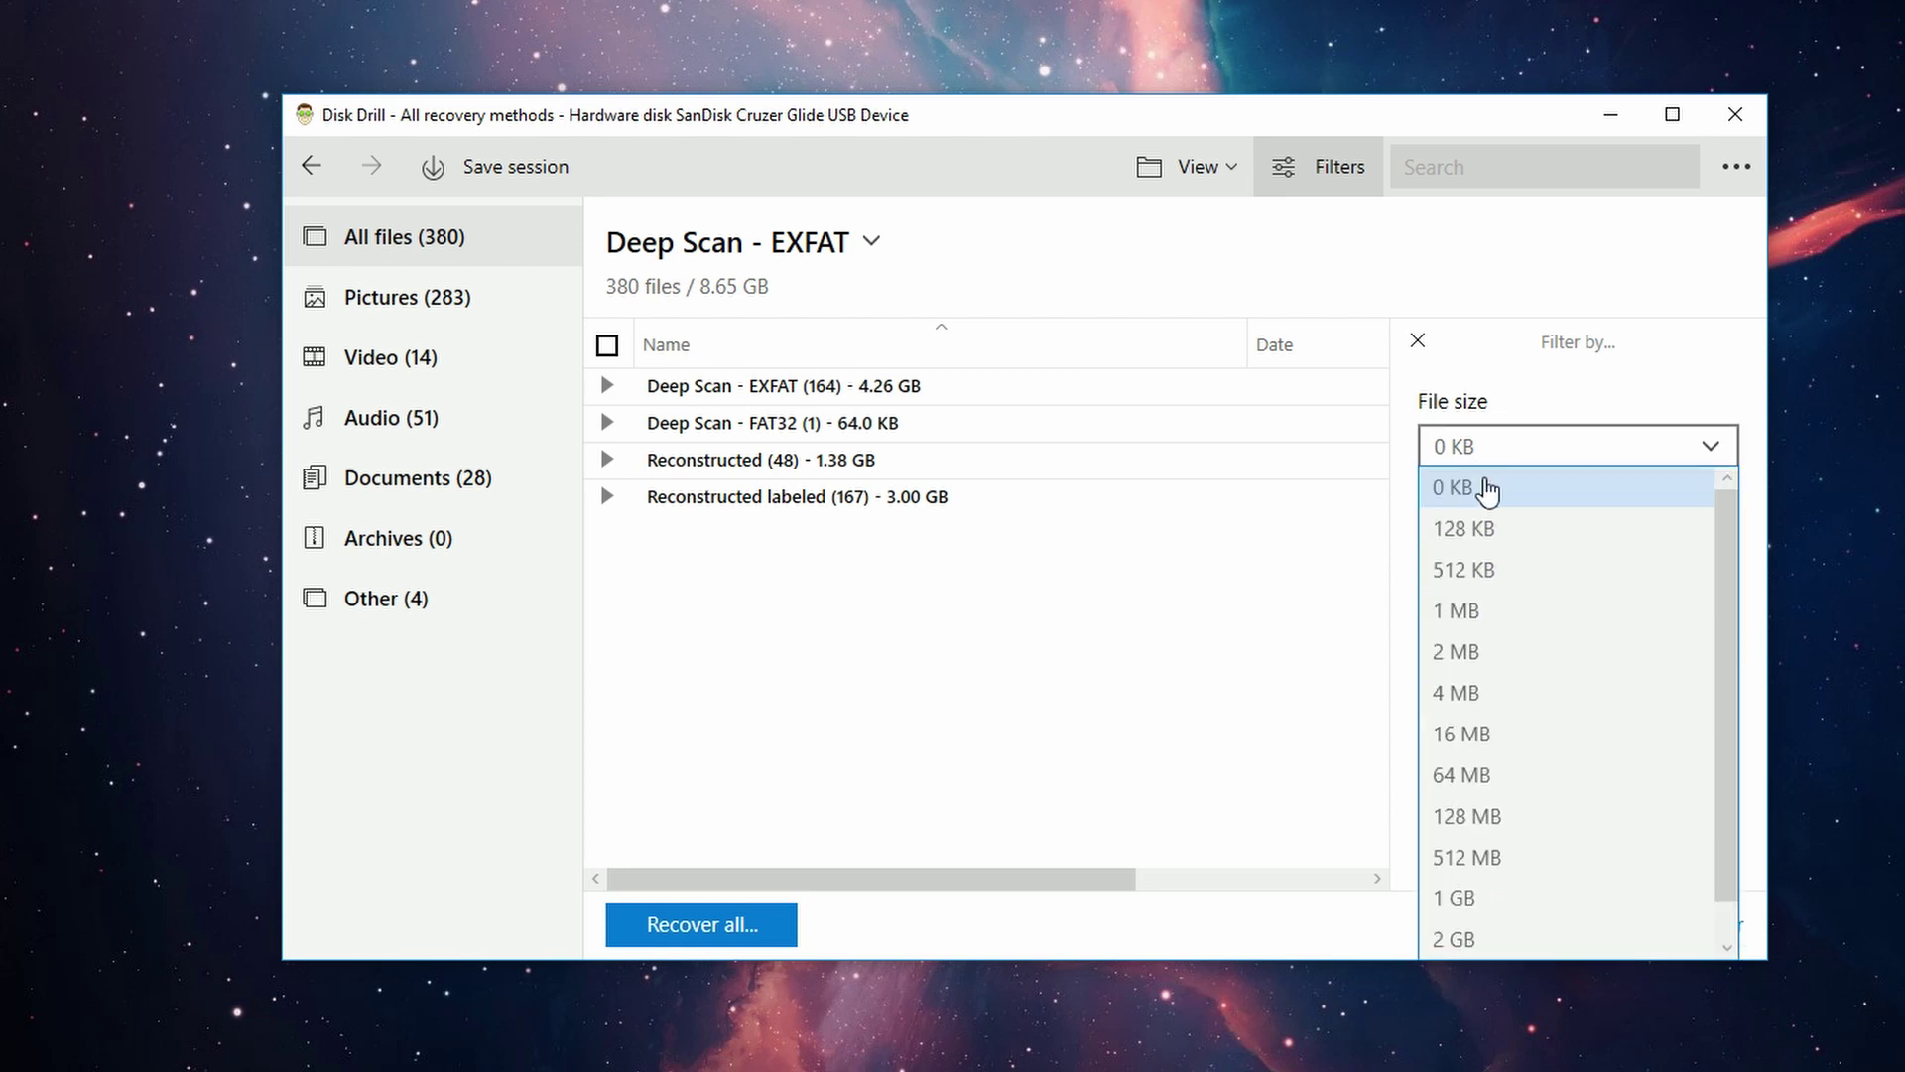
scroll(1503, 765, up, 1)
click(1510, 460)
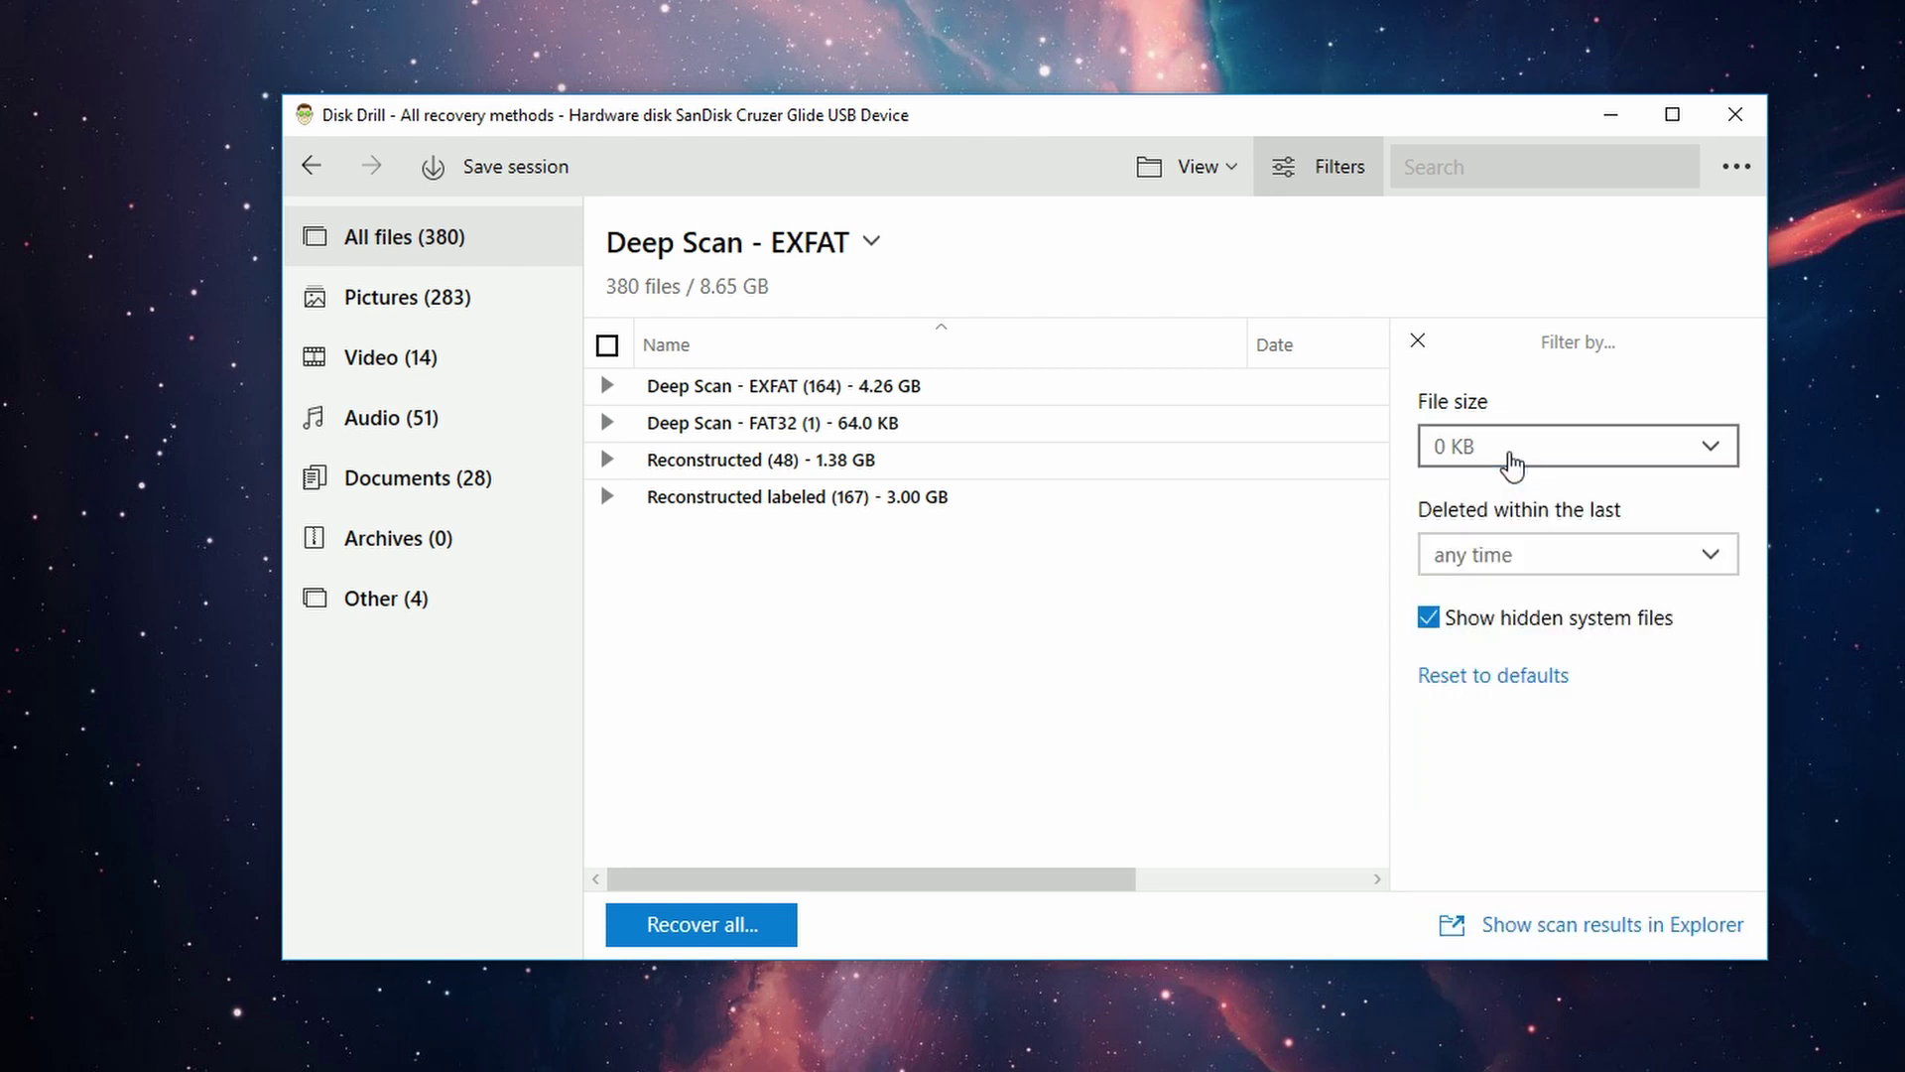
Limit results to files deleted within 1 week and browse the Orphan folder.
click(1510, 556)
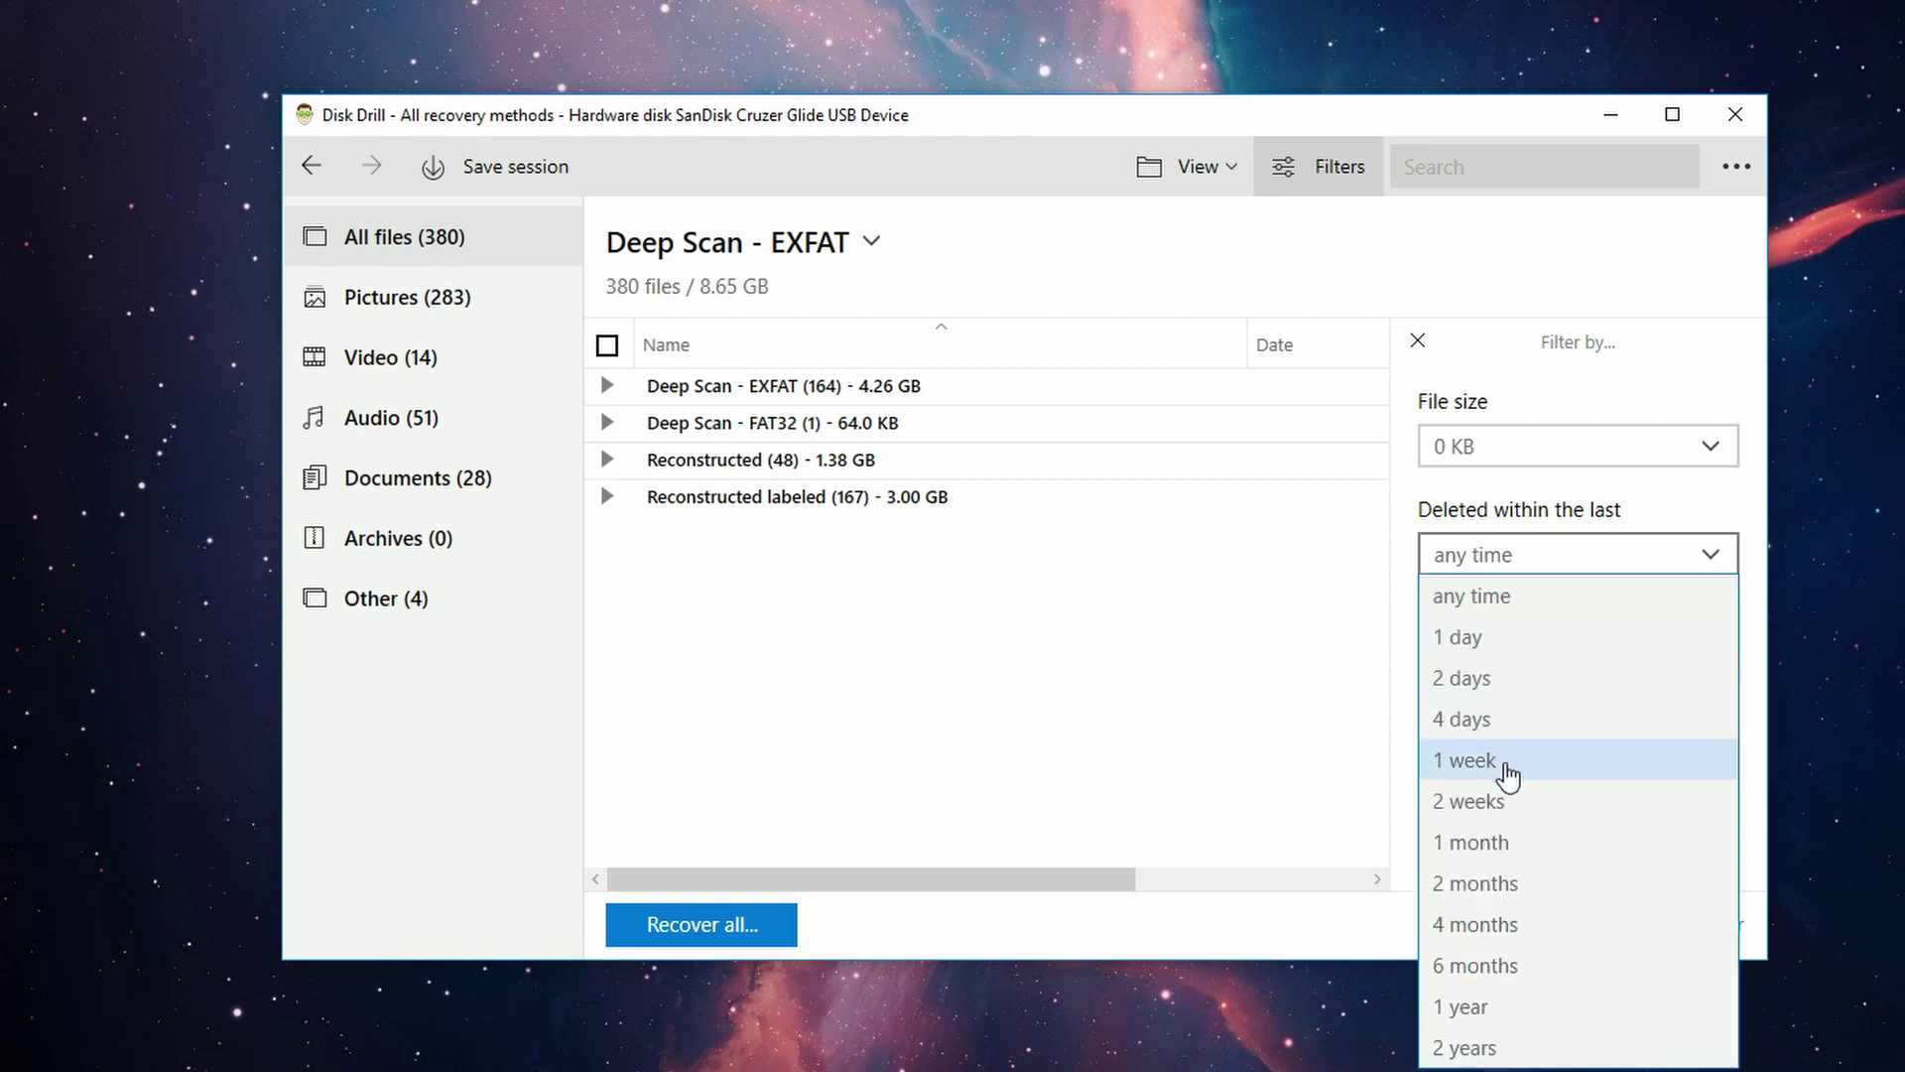
click(1515, 559)
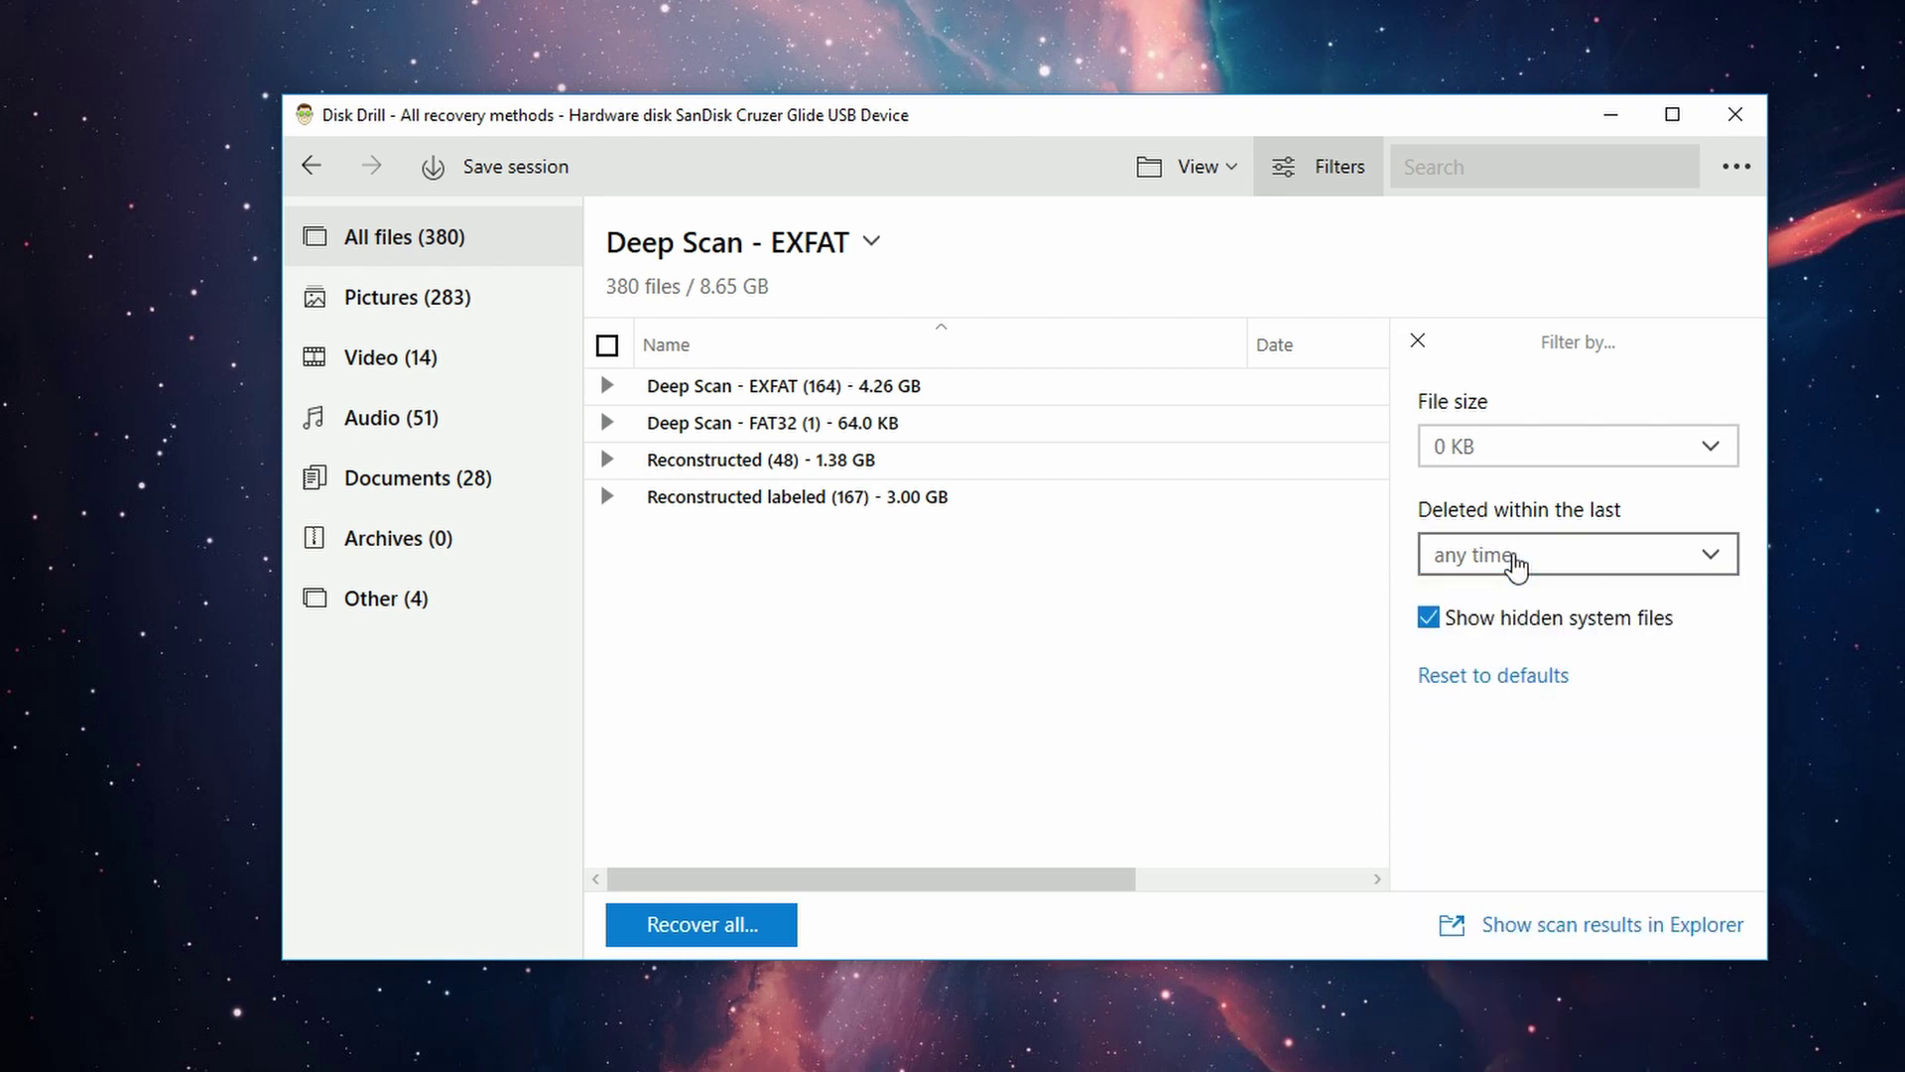
click(1515, 562)
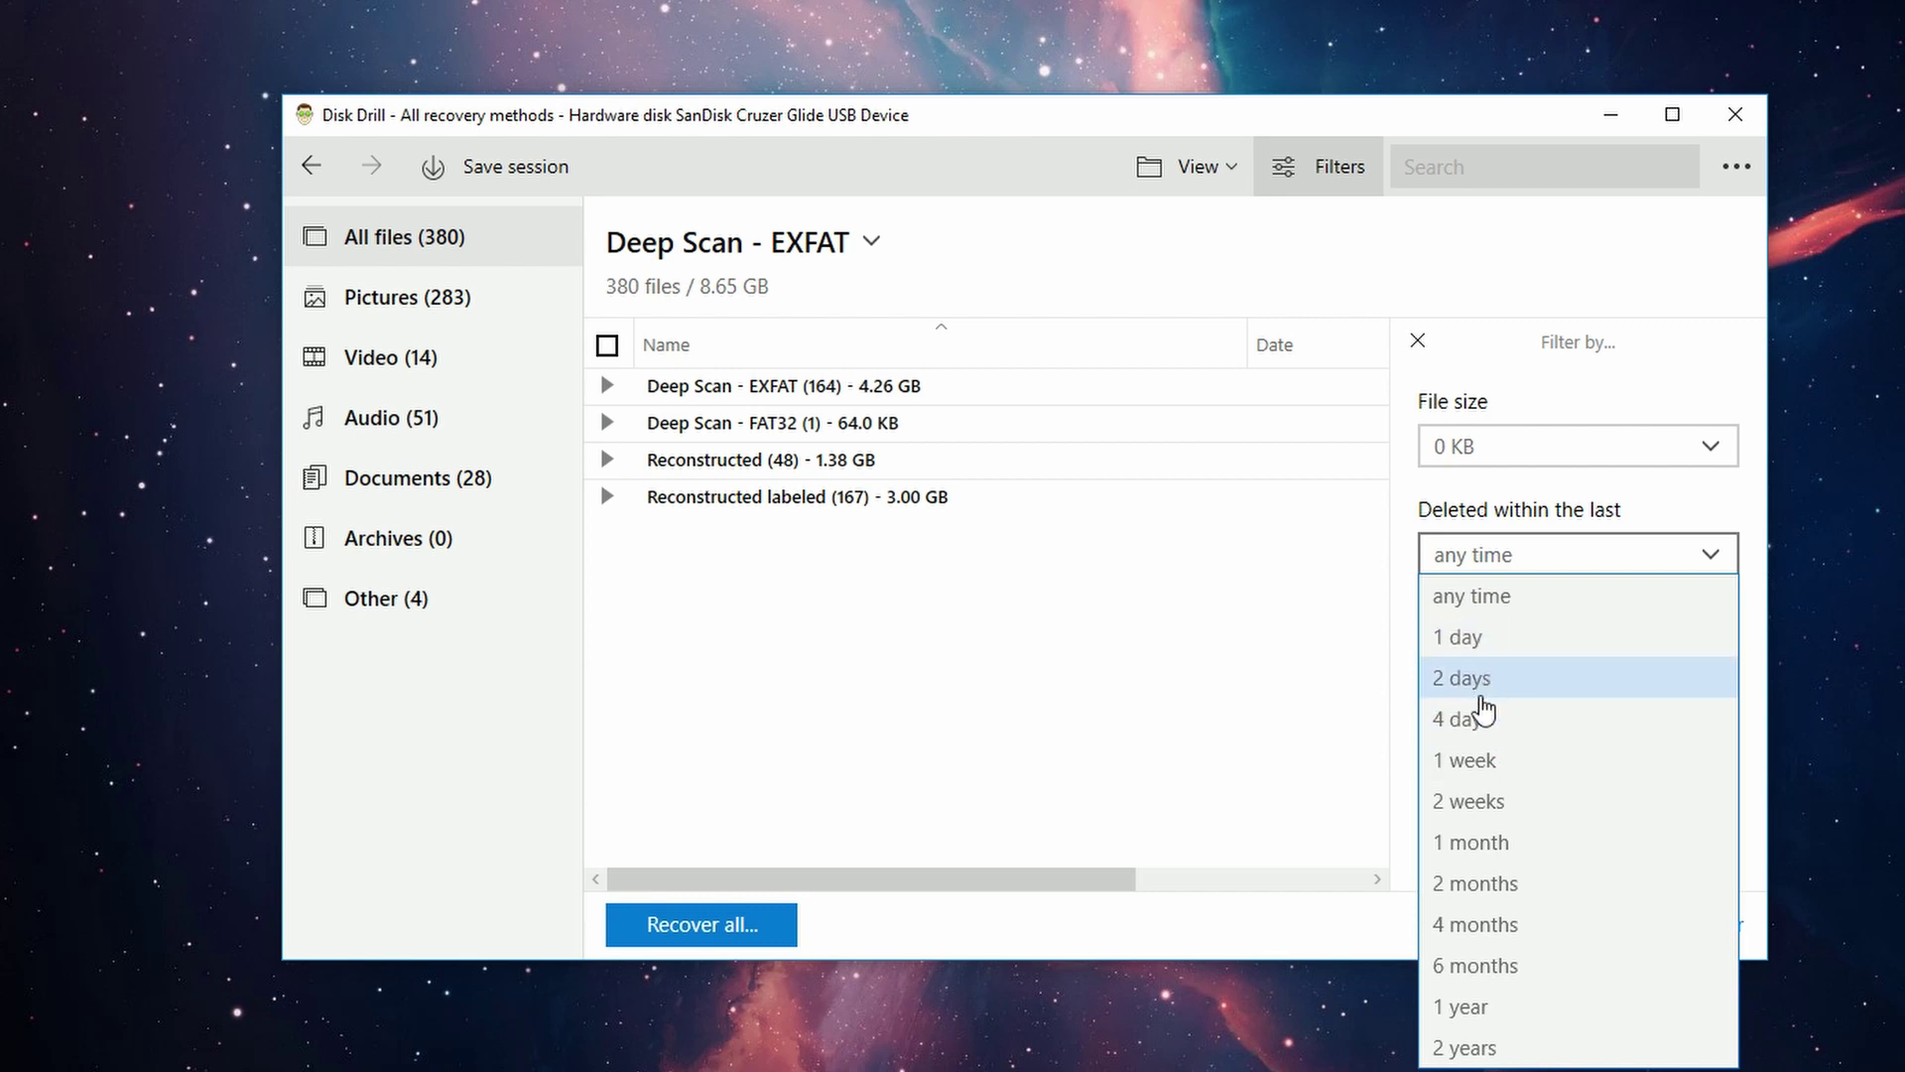
click(1475, 762)
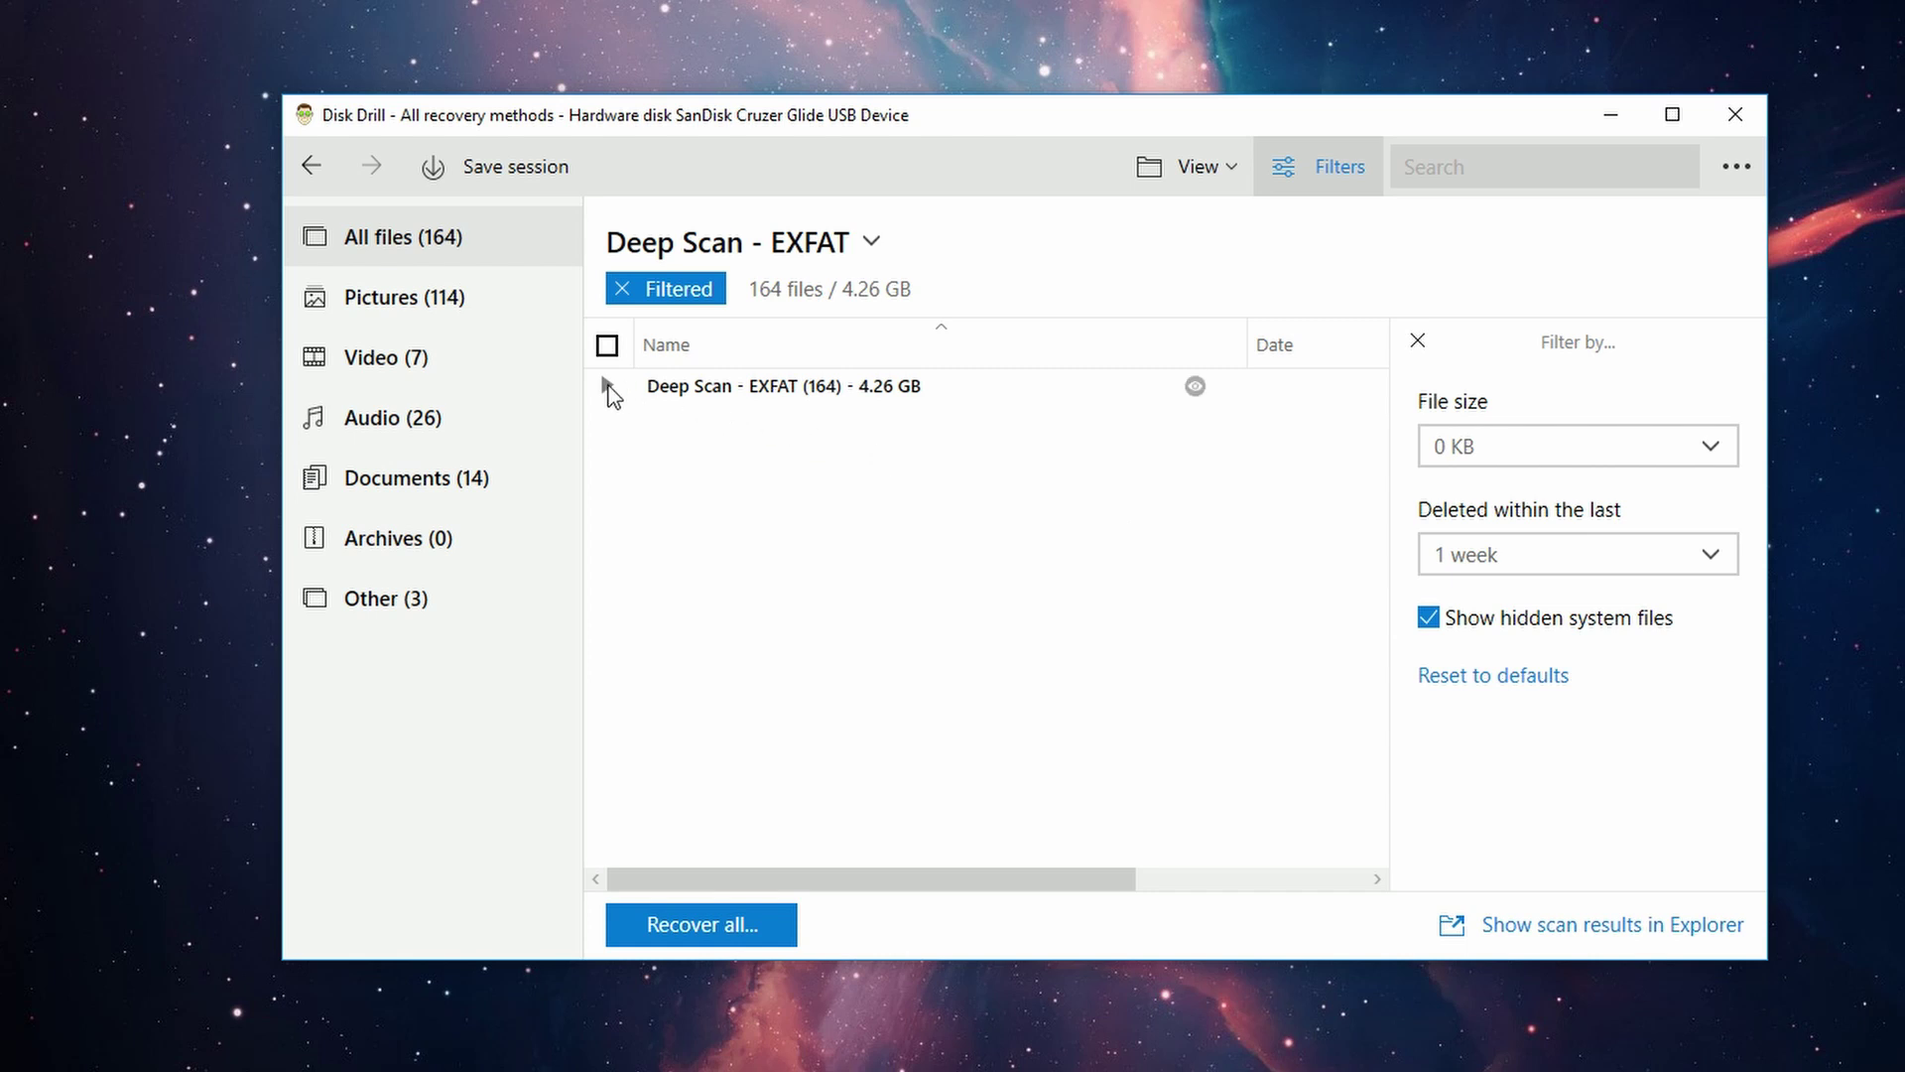
click(609, 387)
click(646, 422)
scroll(748, 506, down, 7)
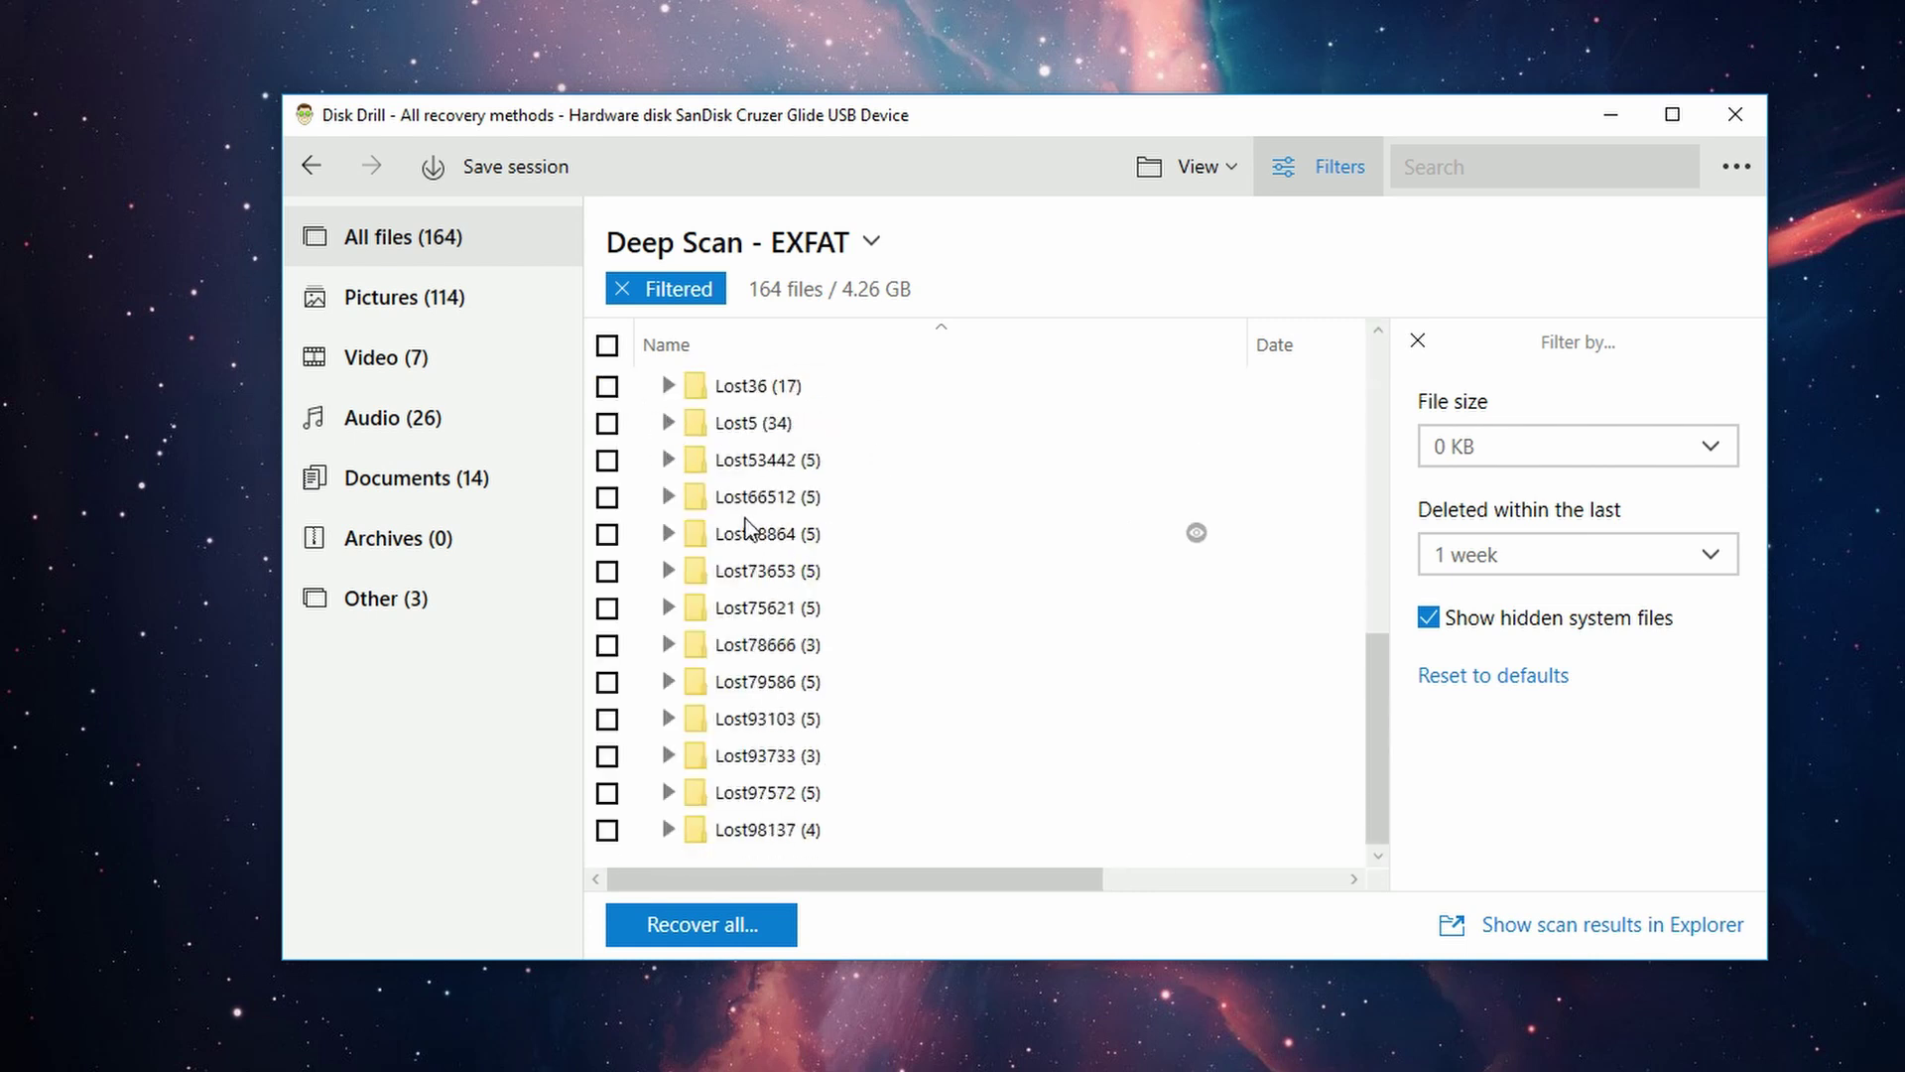
scroll(748, 526, up, 7)
click(608, 385)
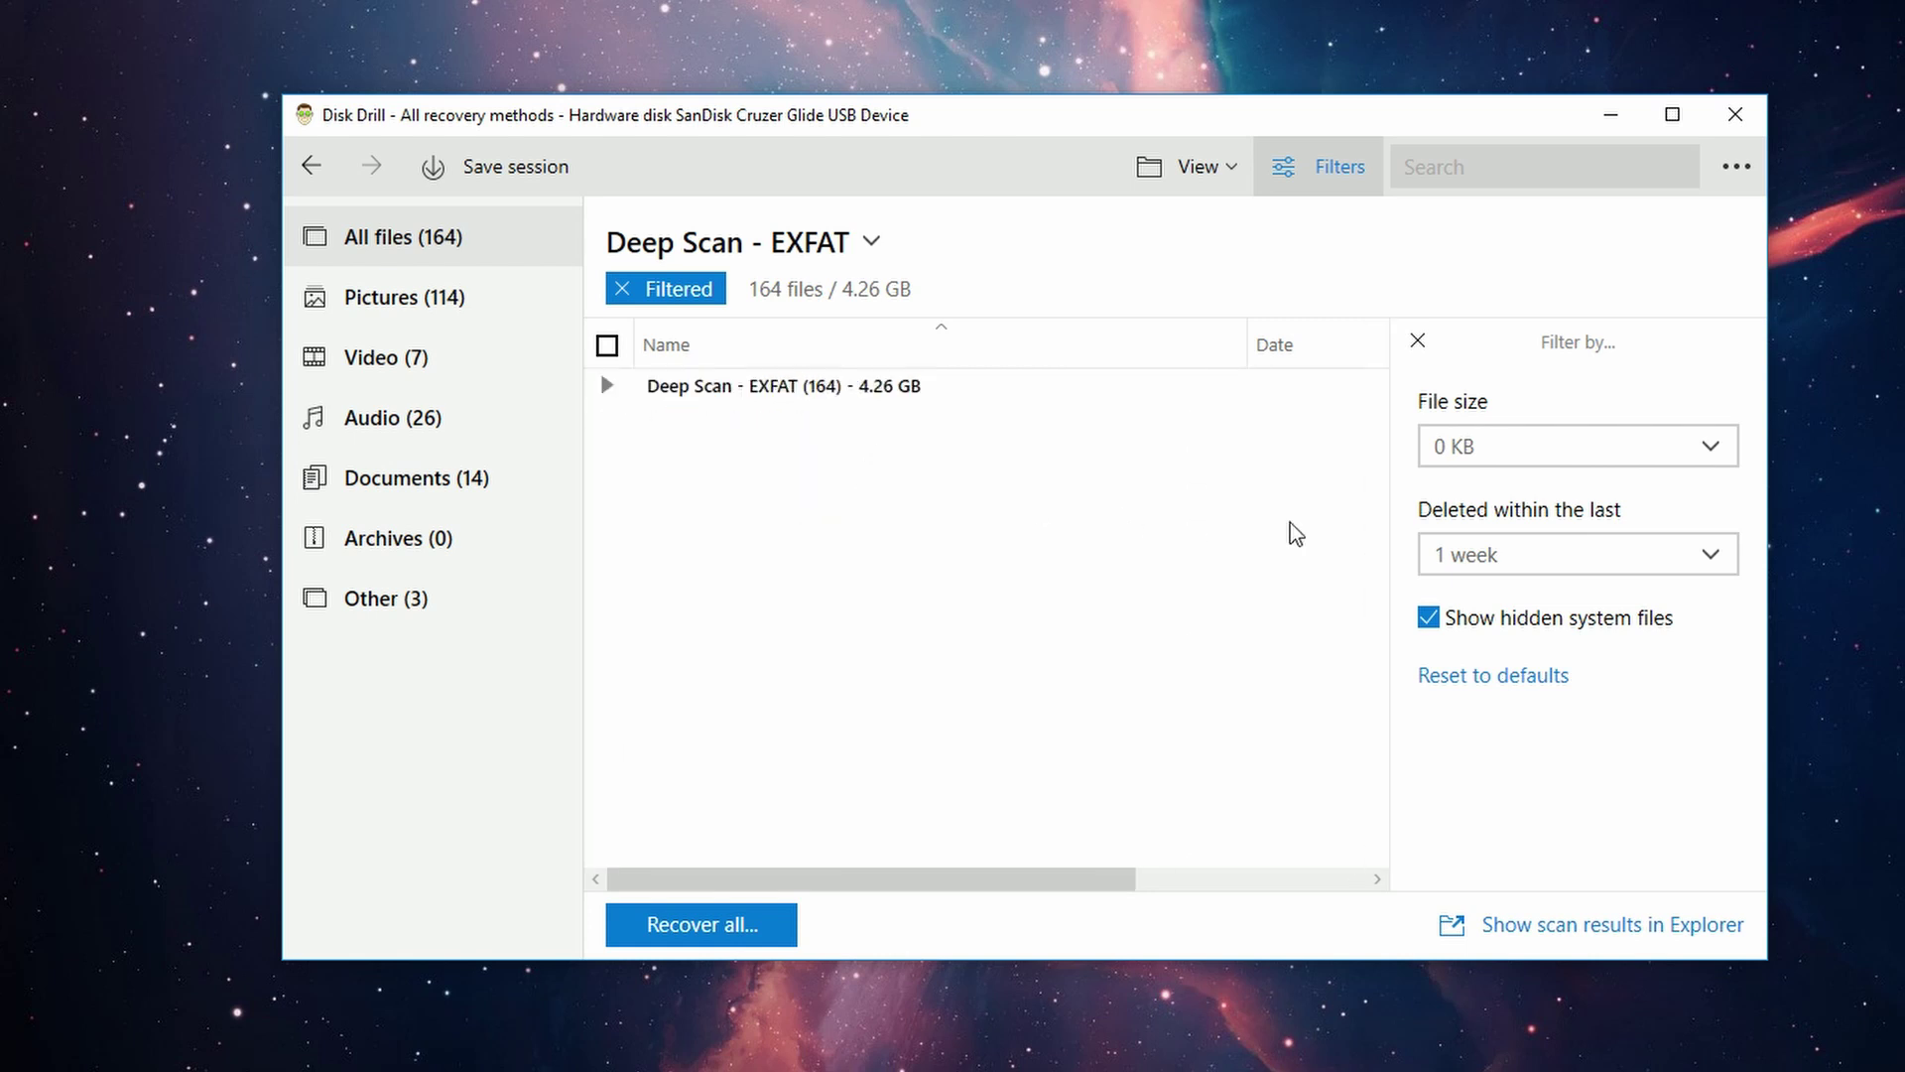
Change the 'Deleted within the last' filter from 1 week to any time.
click(1489, 555)
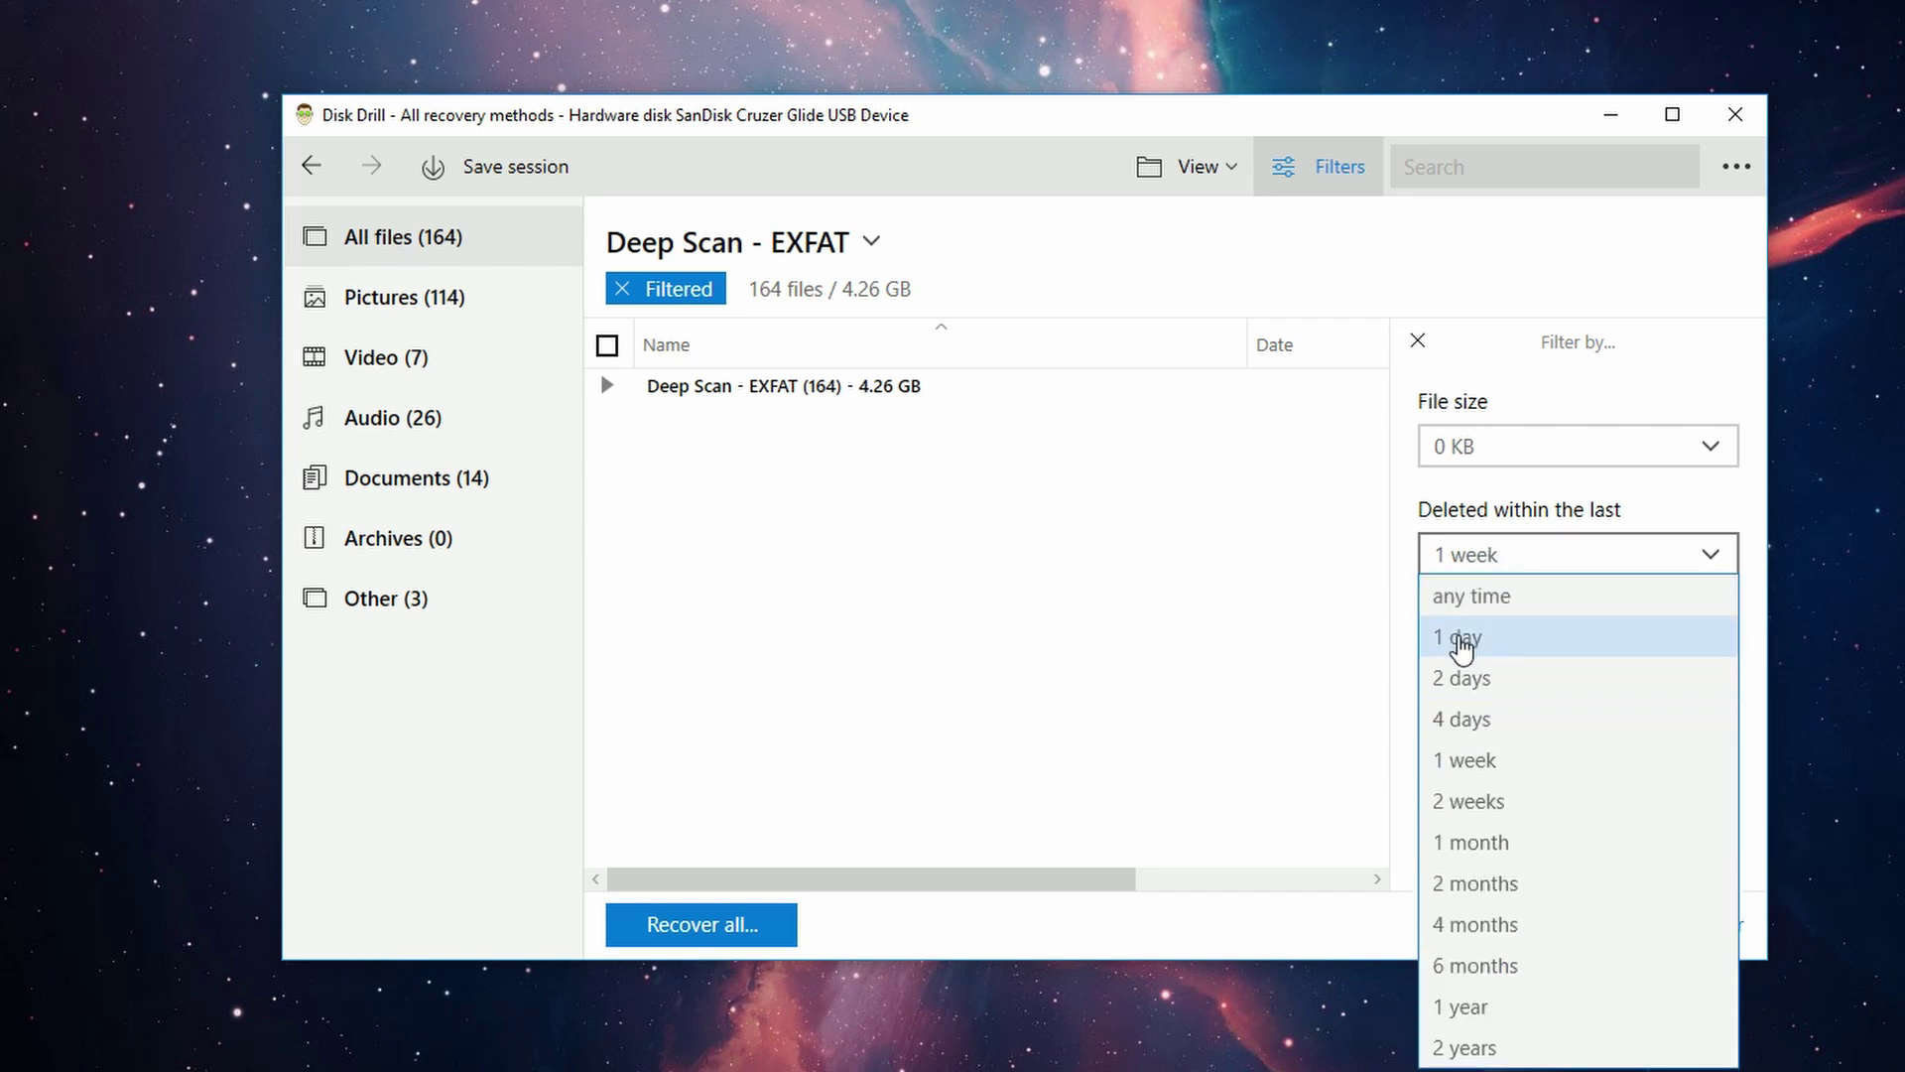
click(1479, 564)
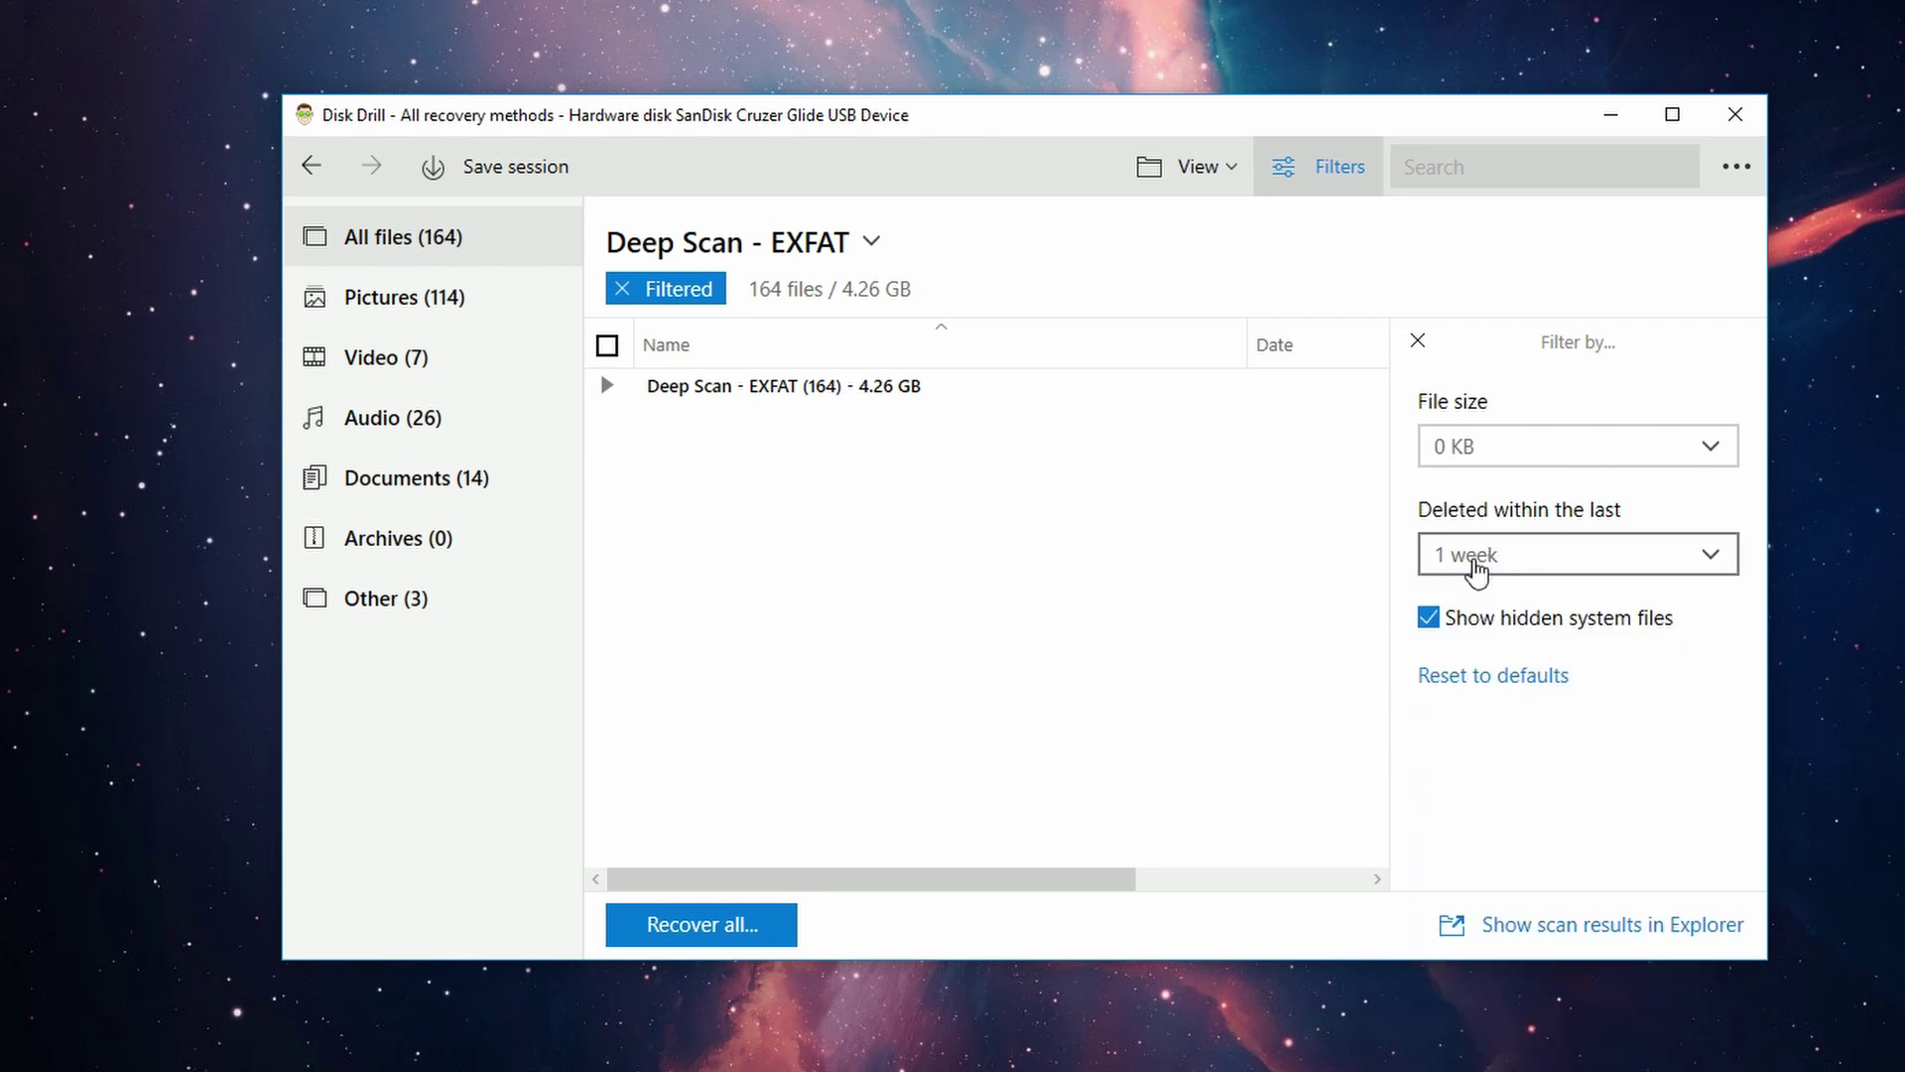
click(1468, 556)
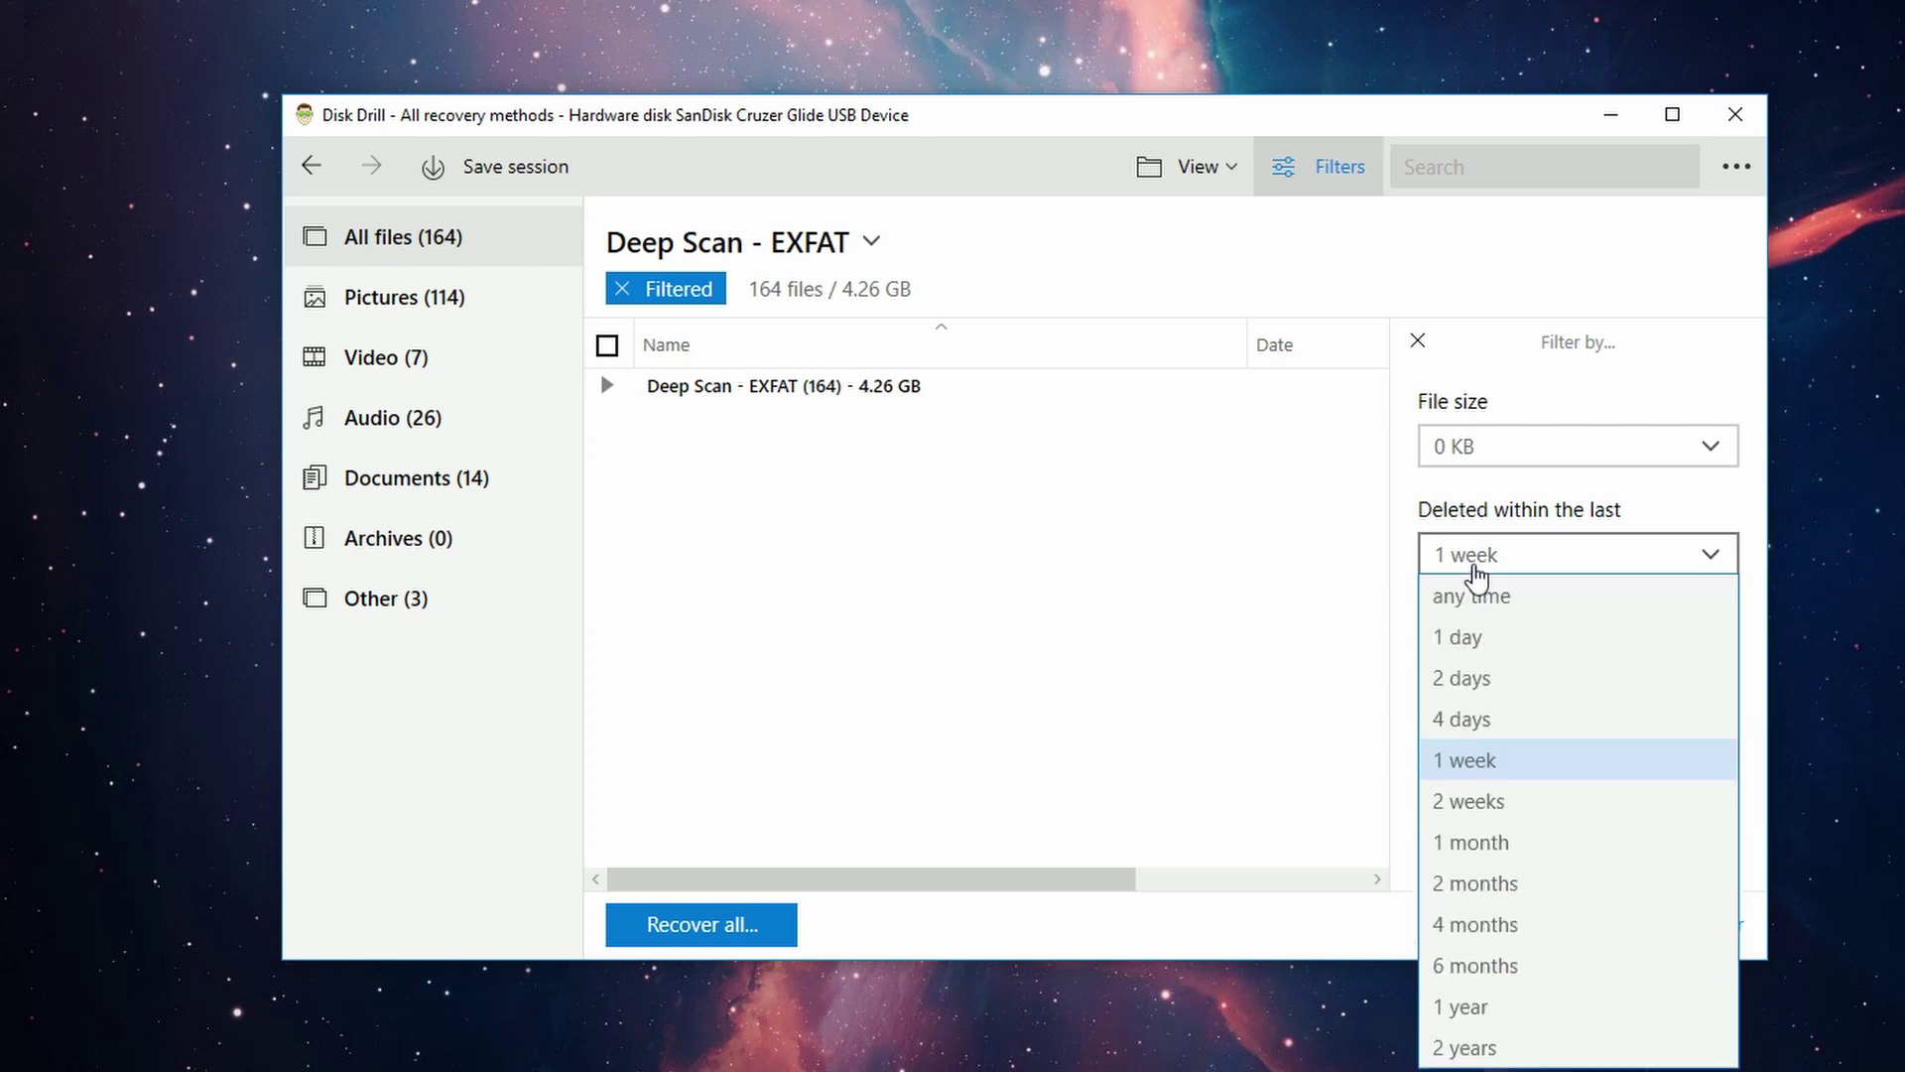
click(1486, 599)
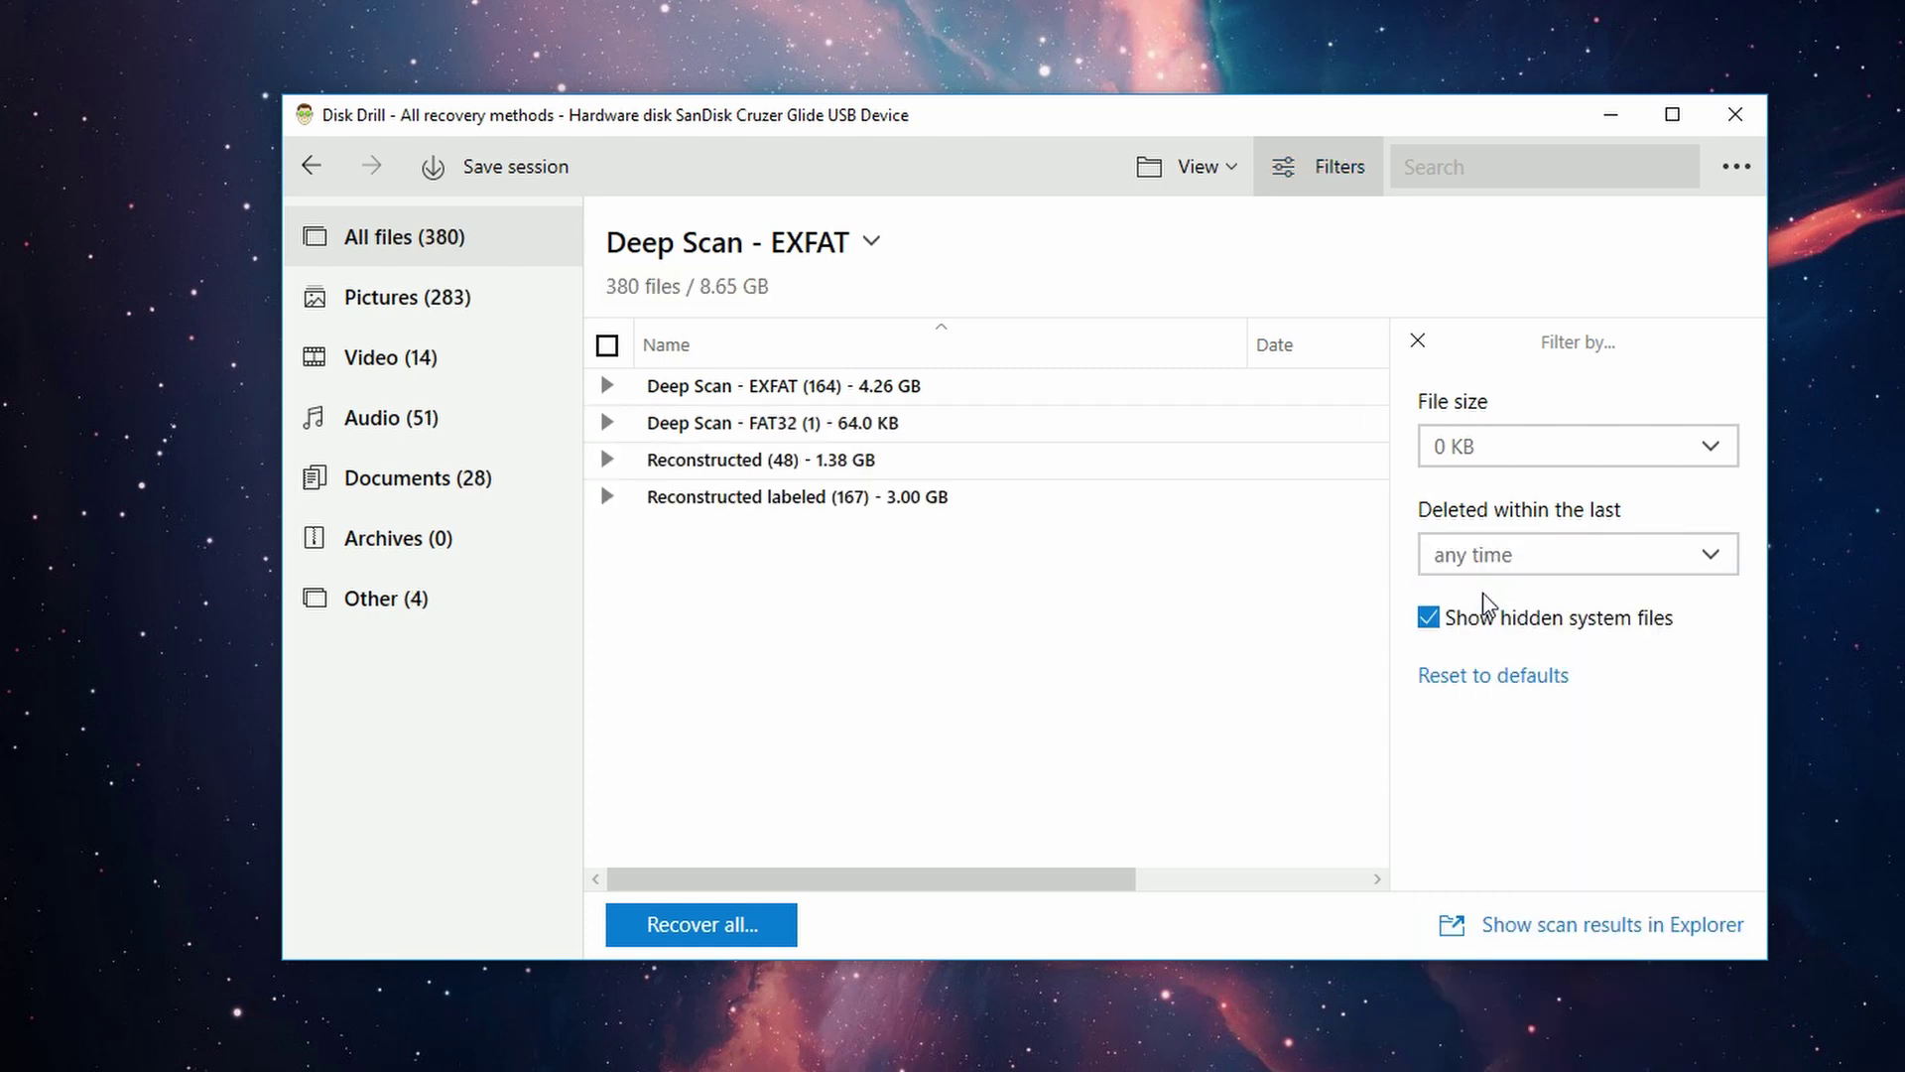
click(1315, 177)
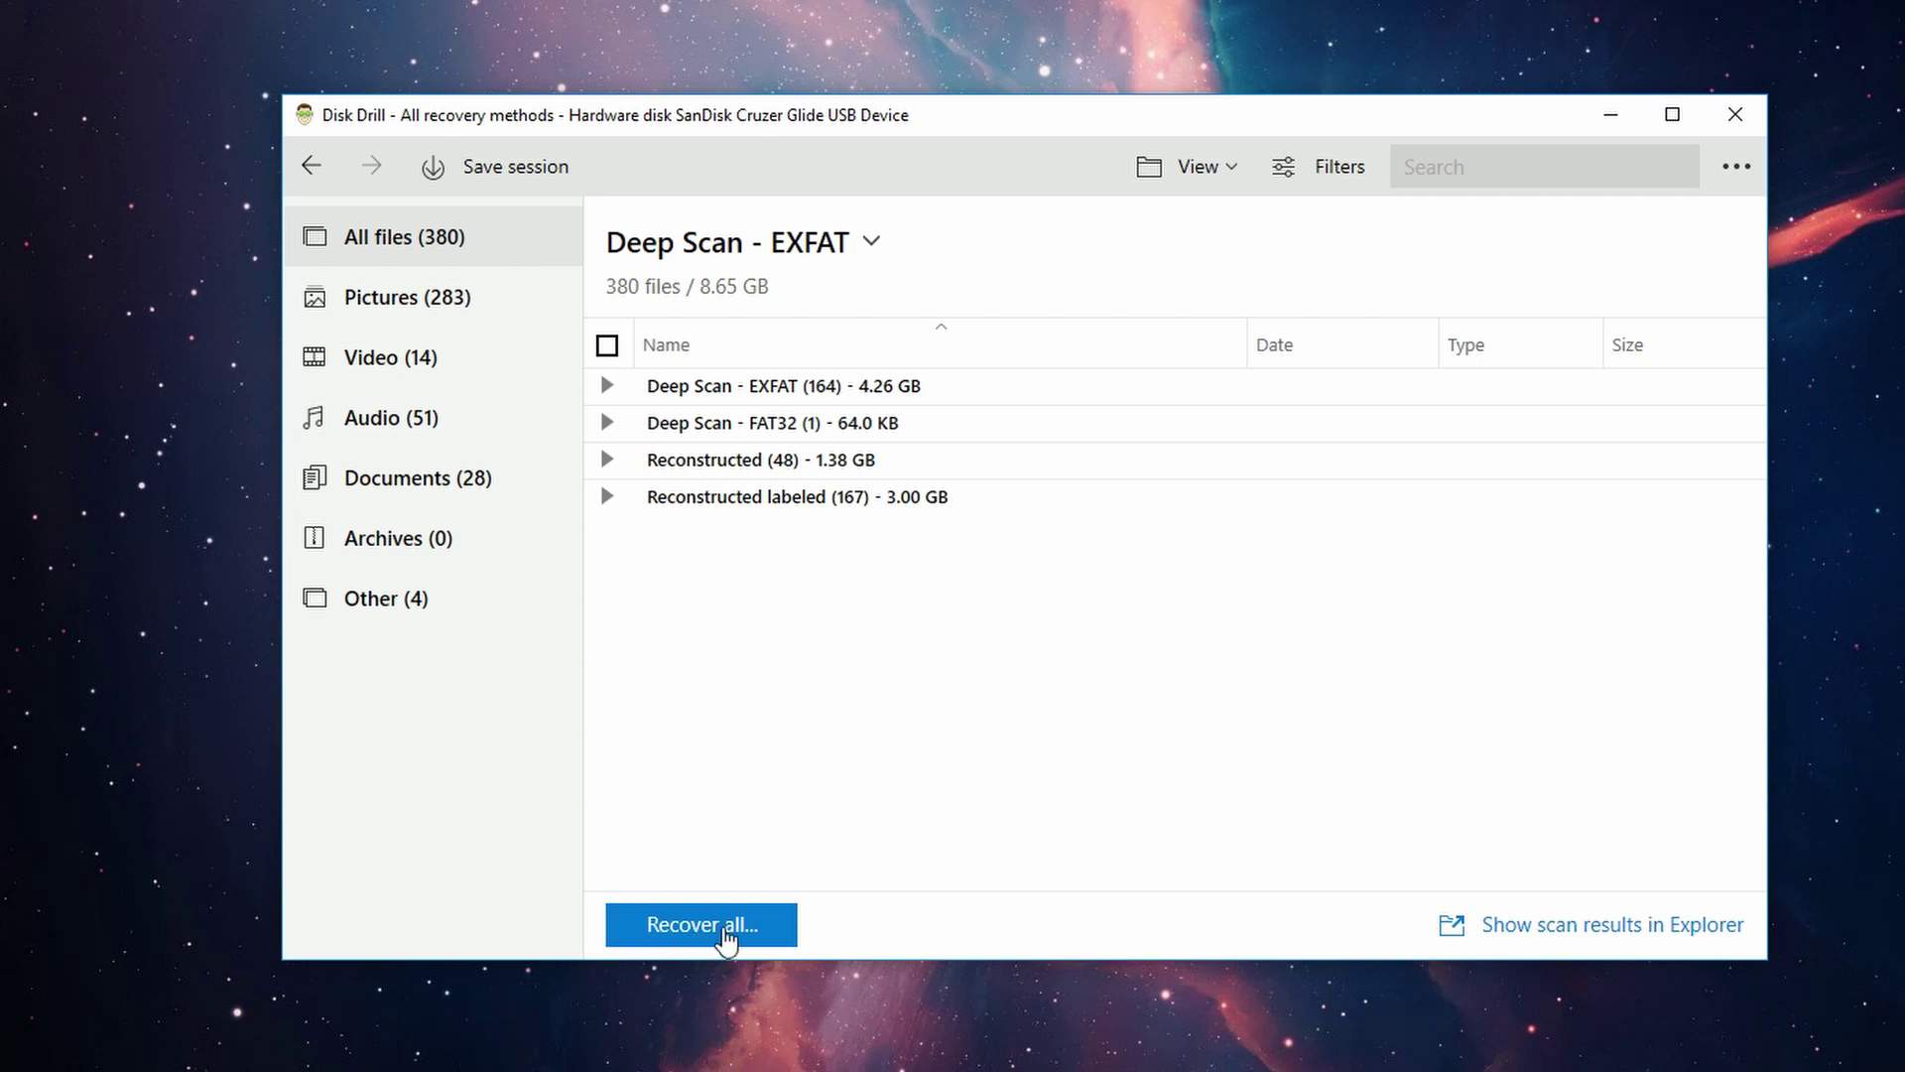
click(608, 385)
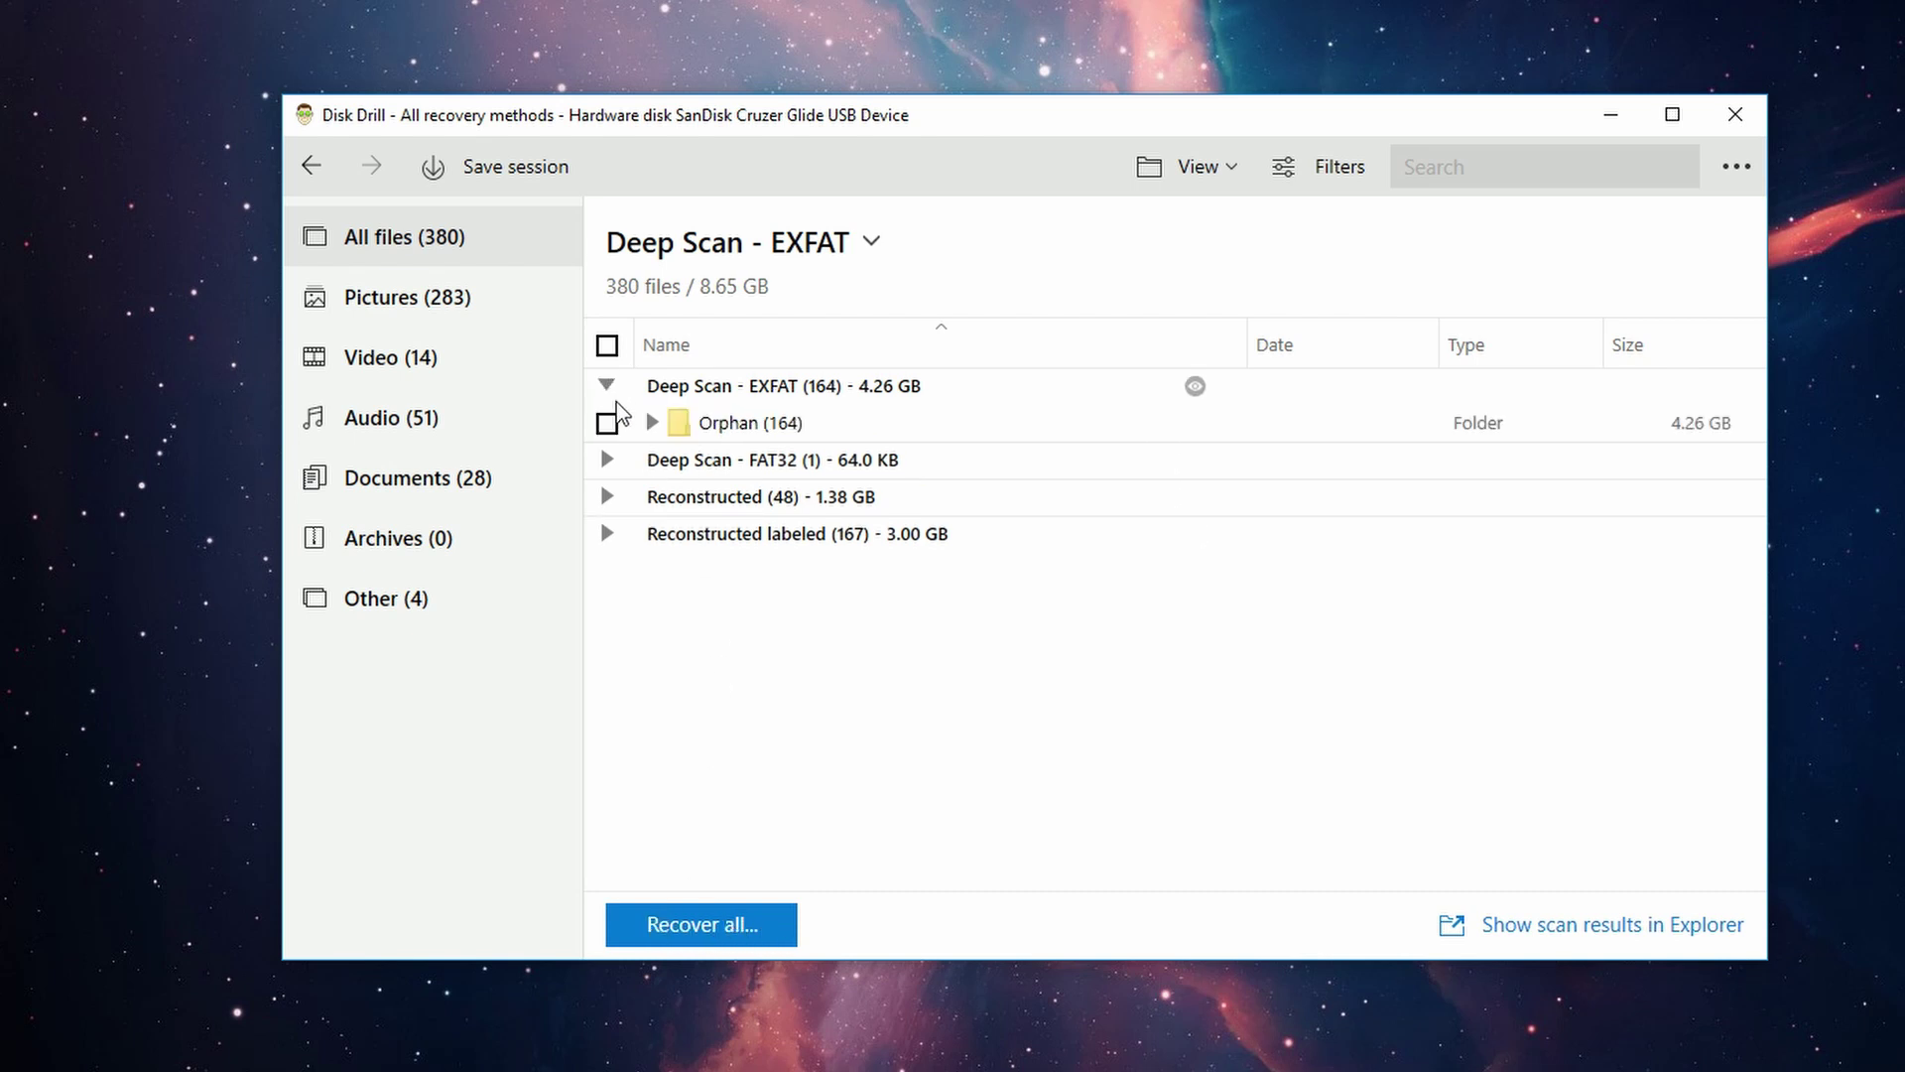
click(651, 422)
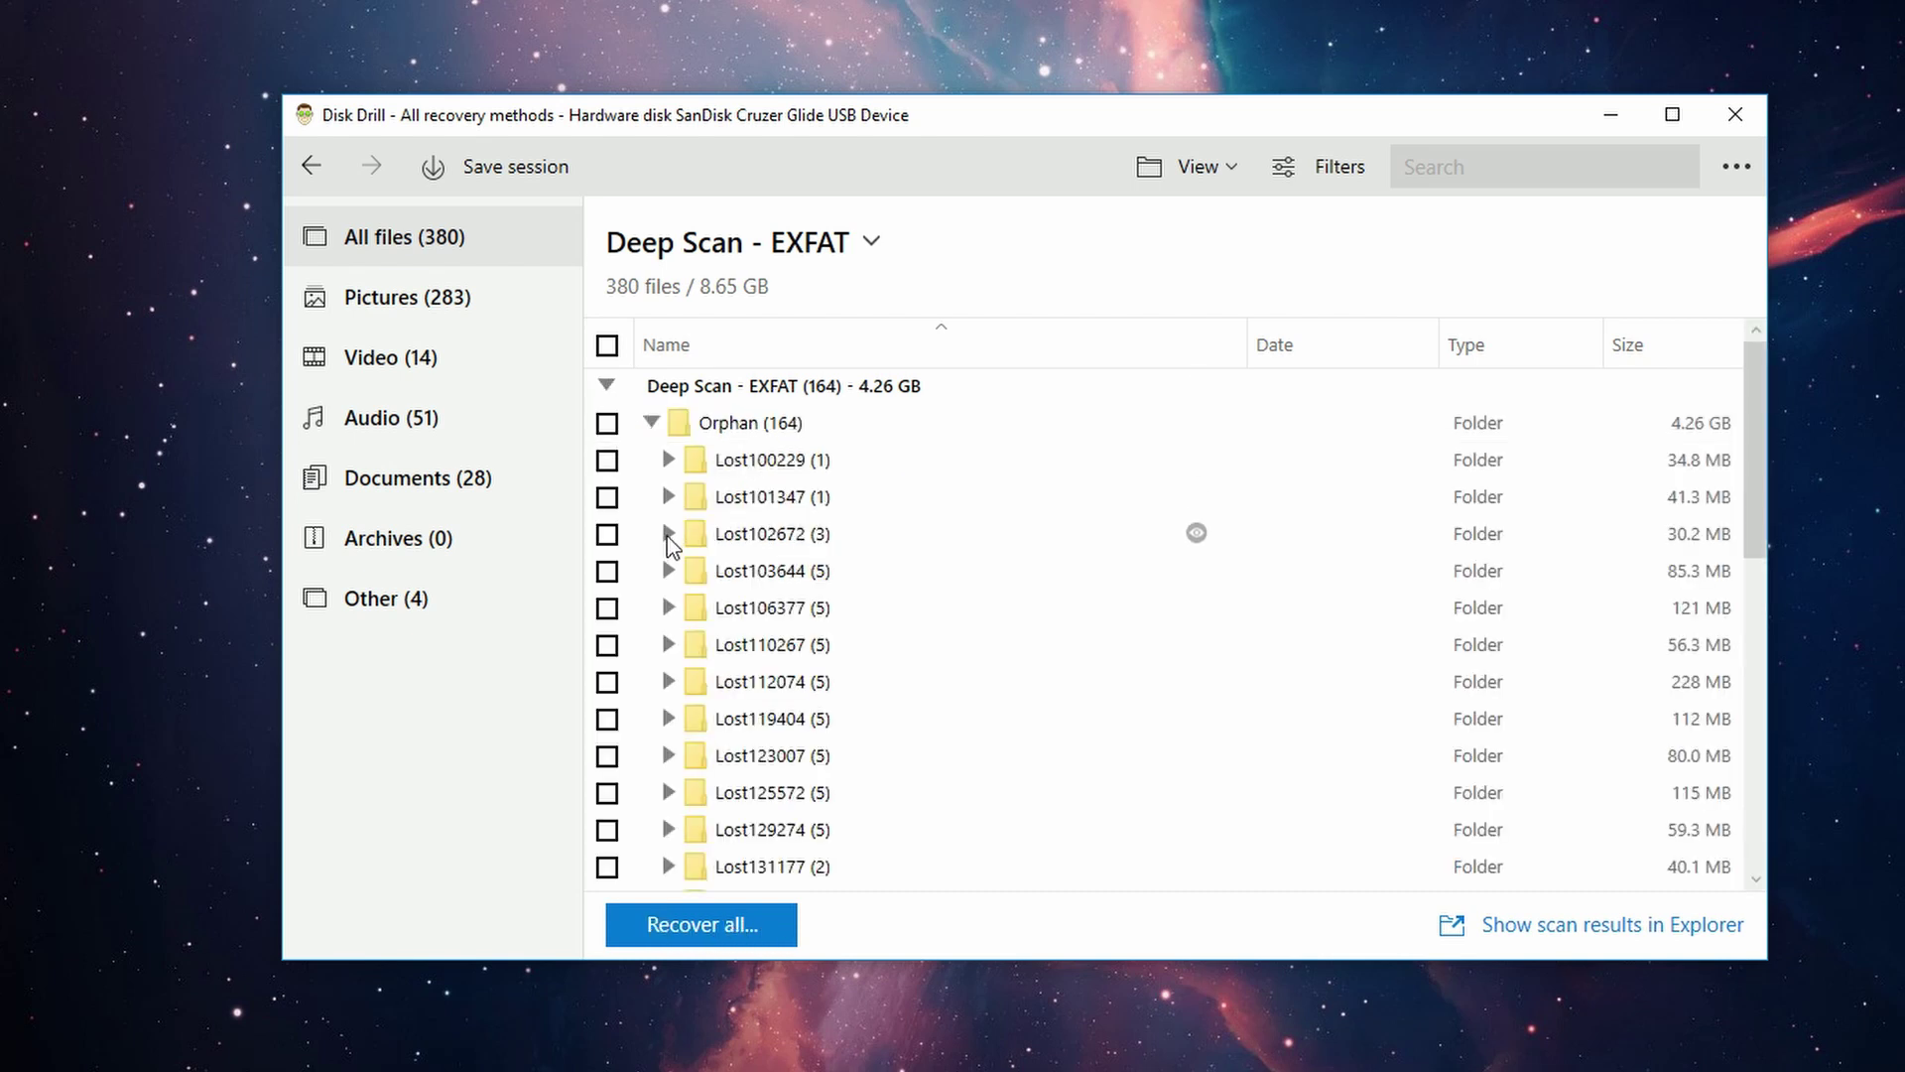
click(668, 533)
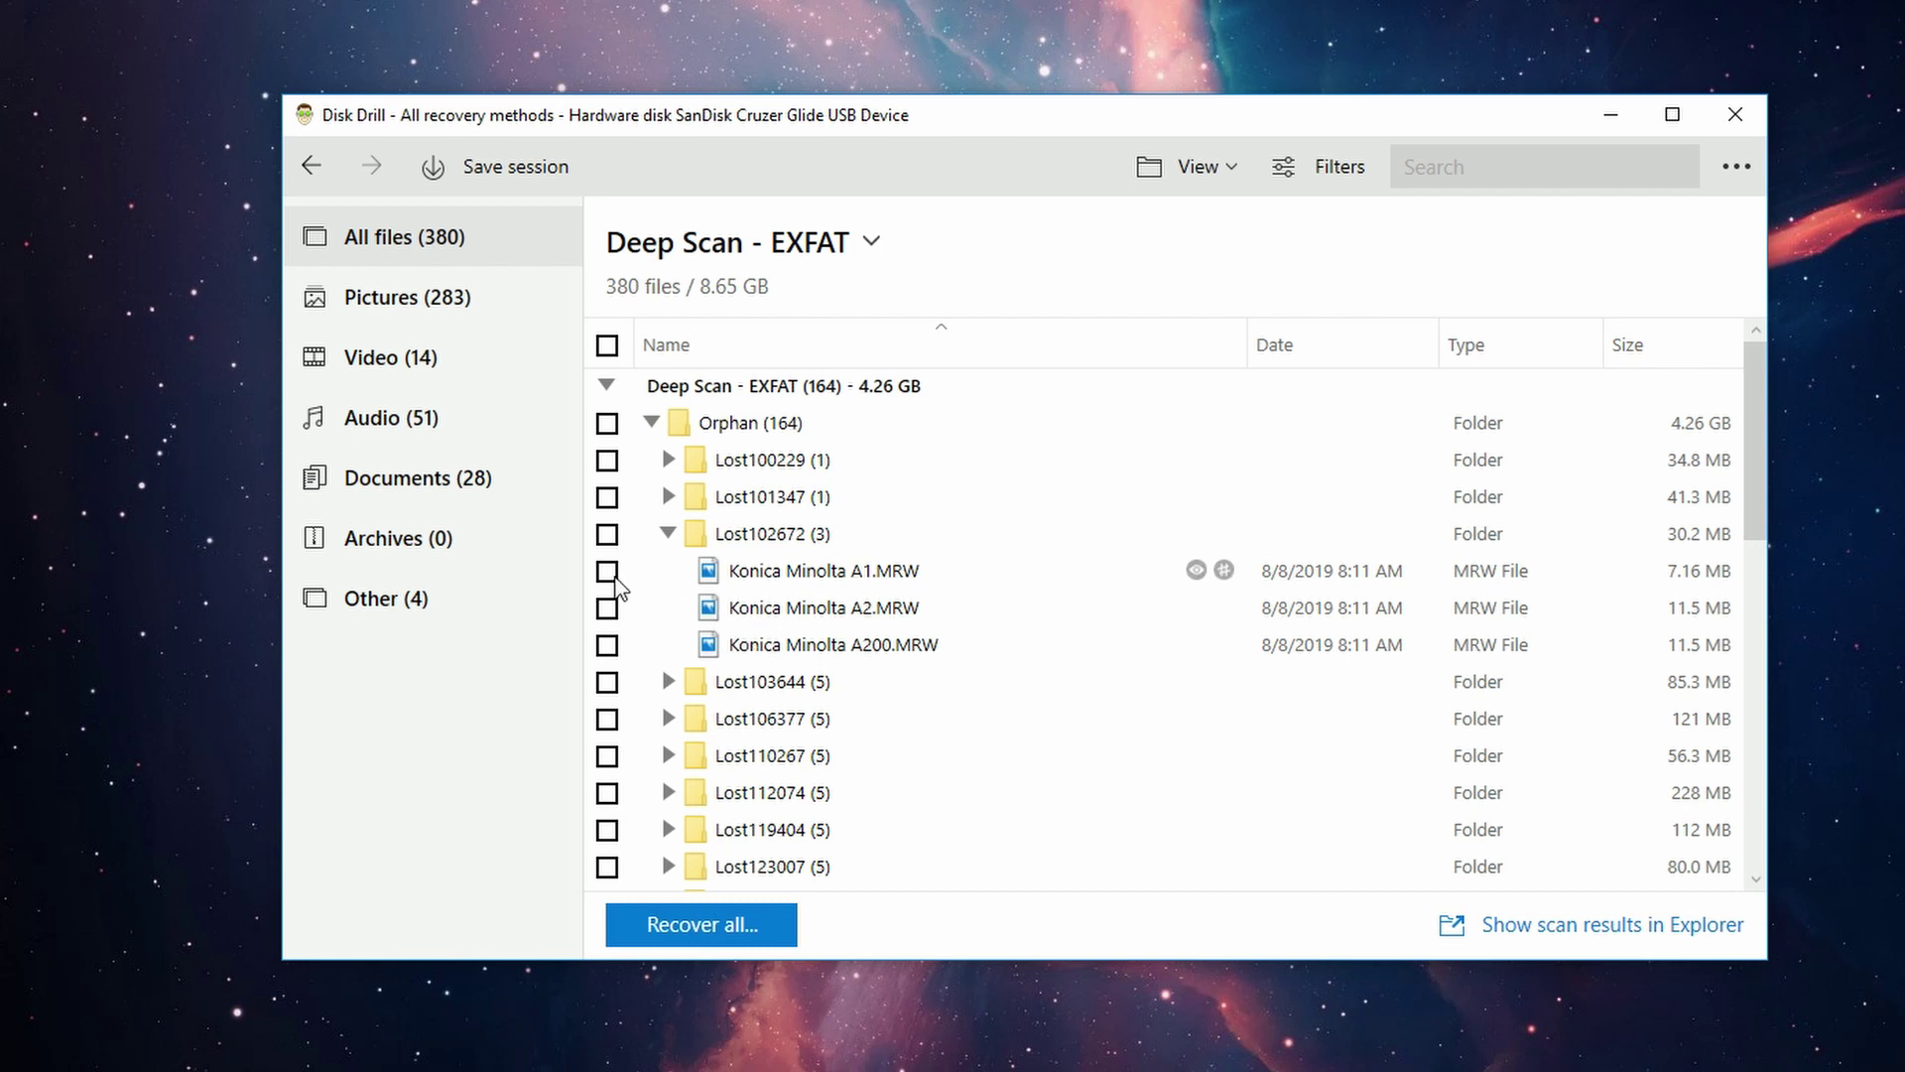
click(751, 580)
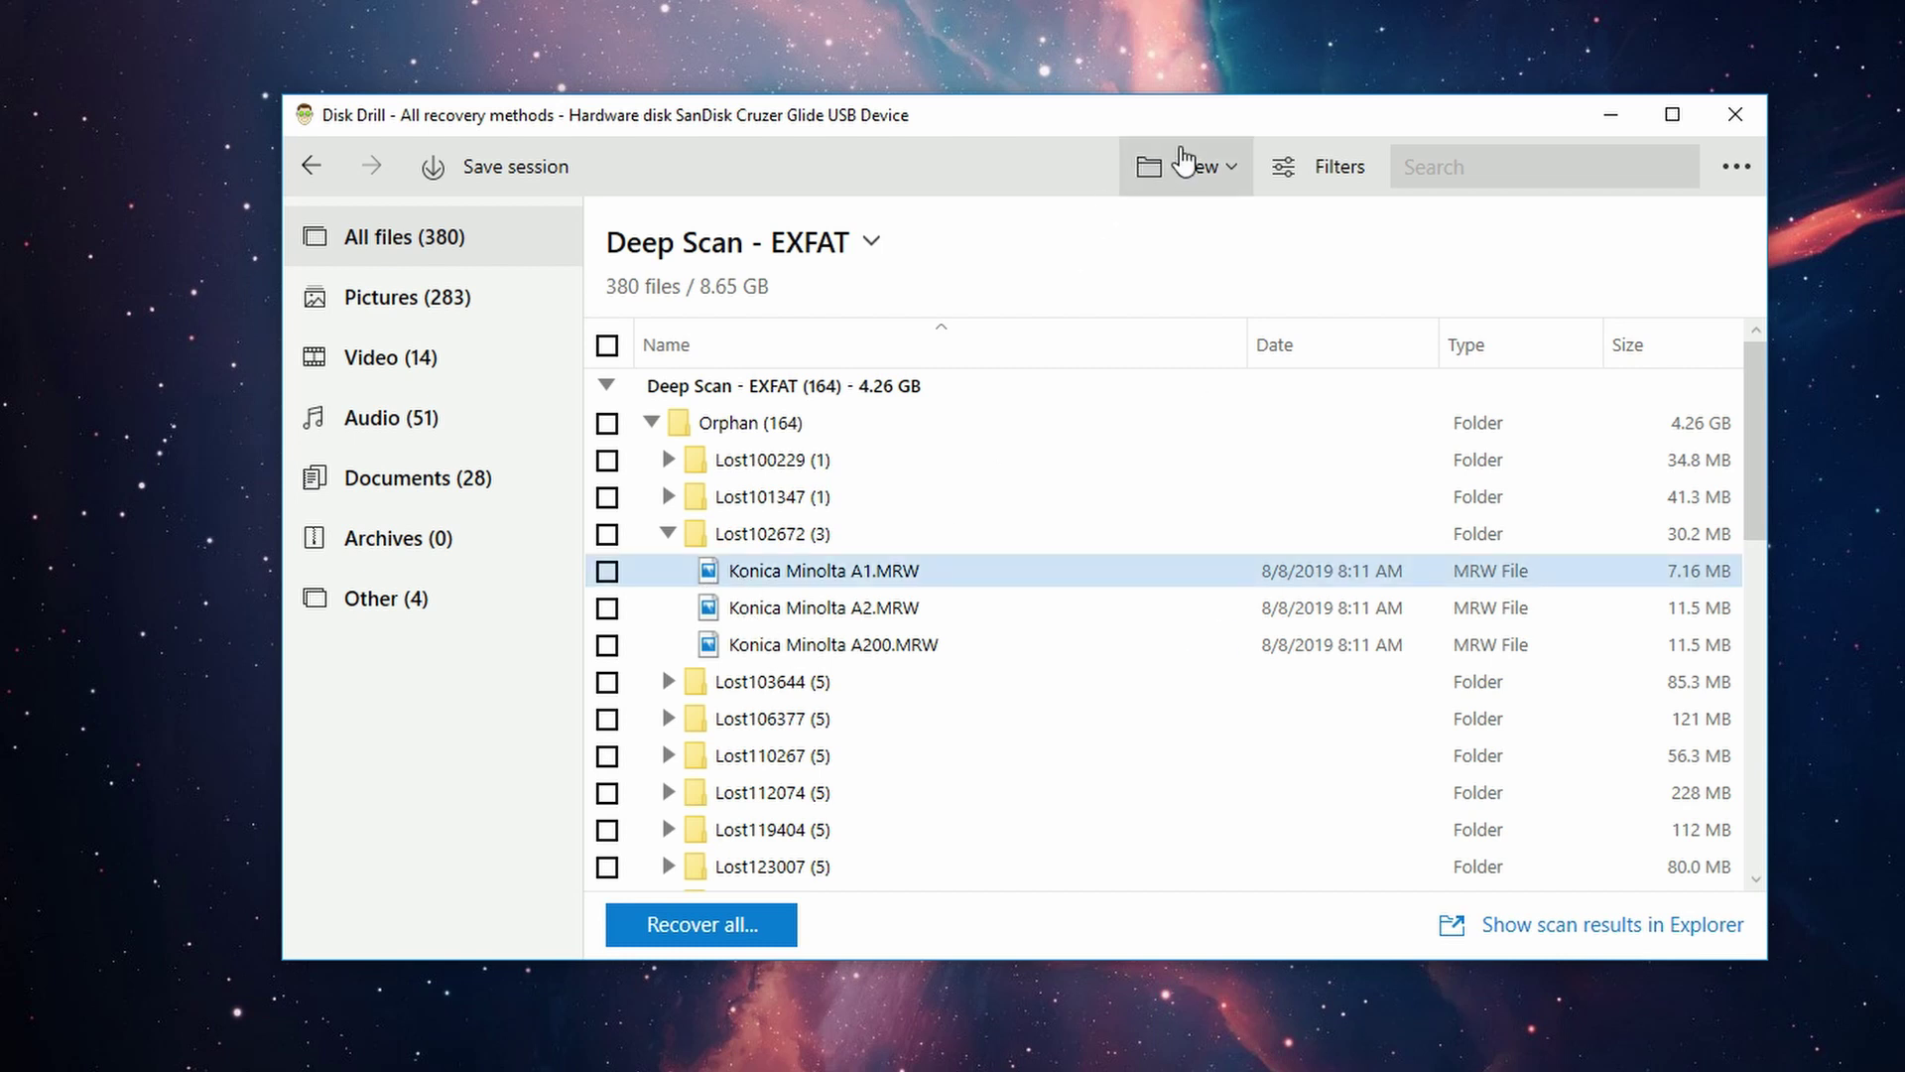
click(1200, 166)
click(1119, 539)
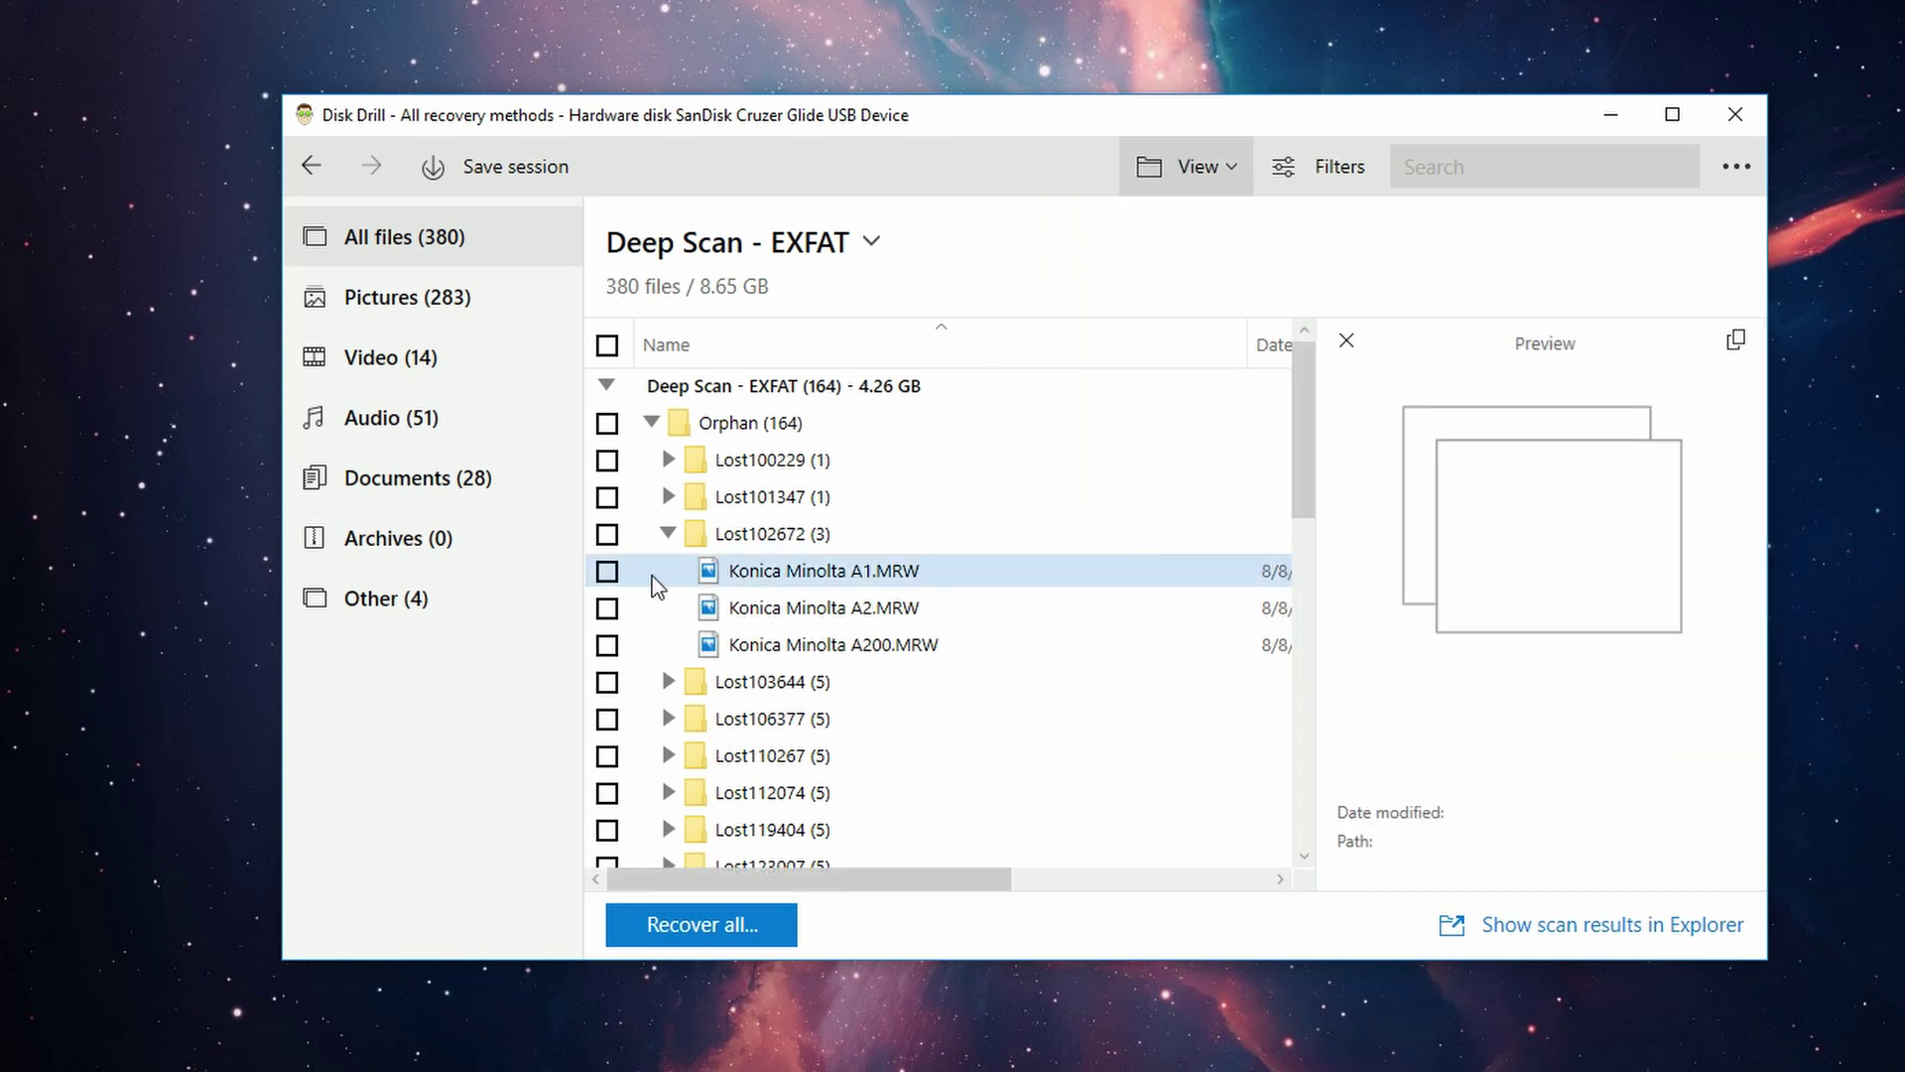
click(608, 572)
click(607, 608)
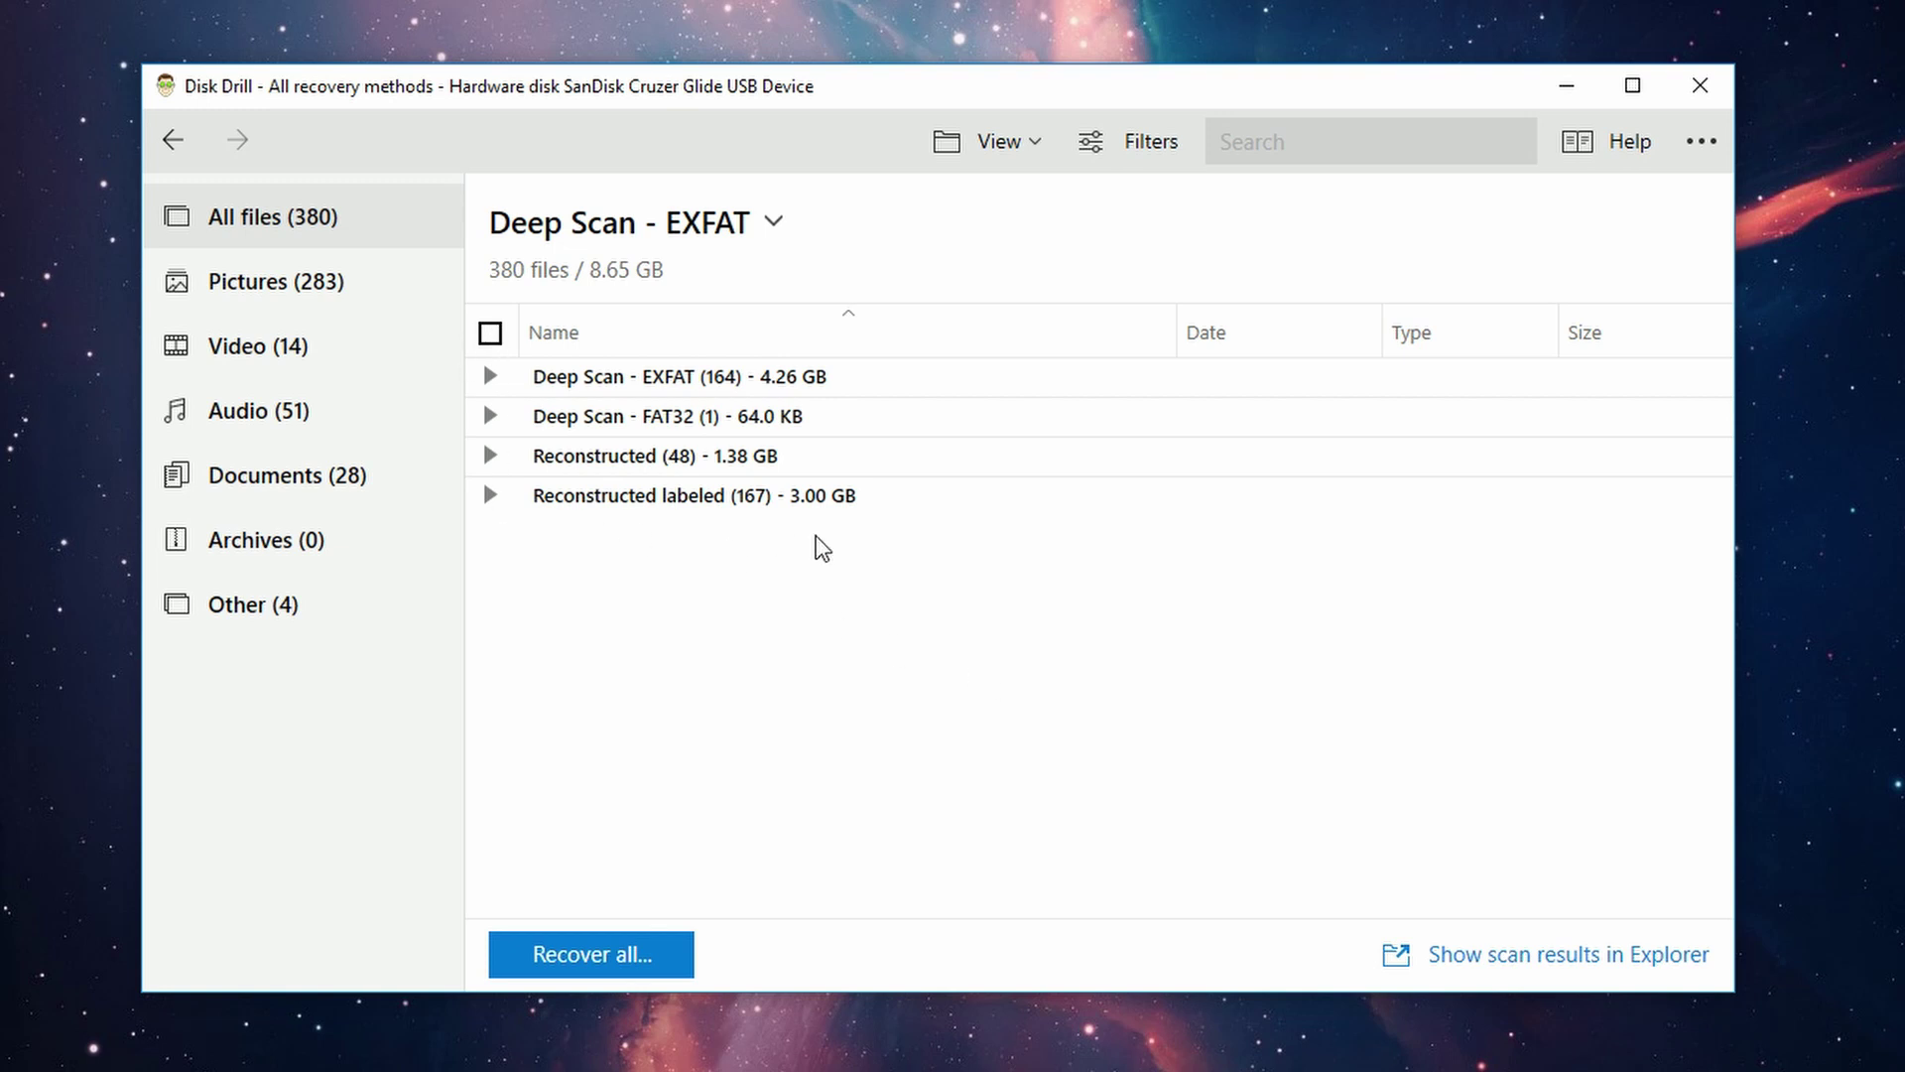
Recover all 380 found files (8.65 GB) into the Desktop folder.
click(615, 954)
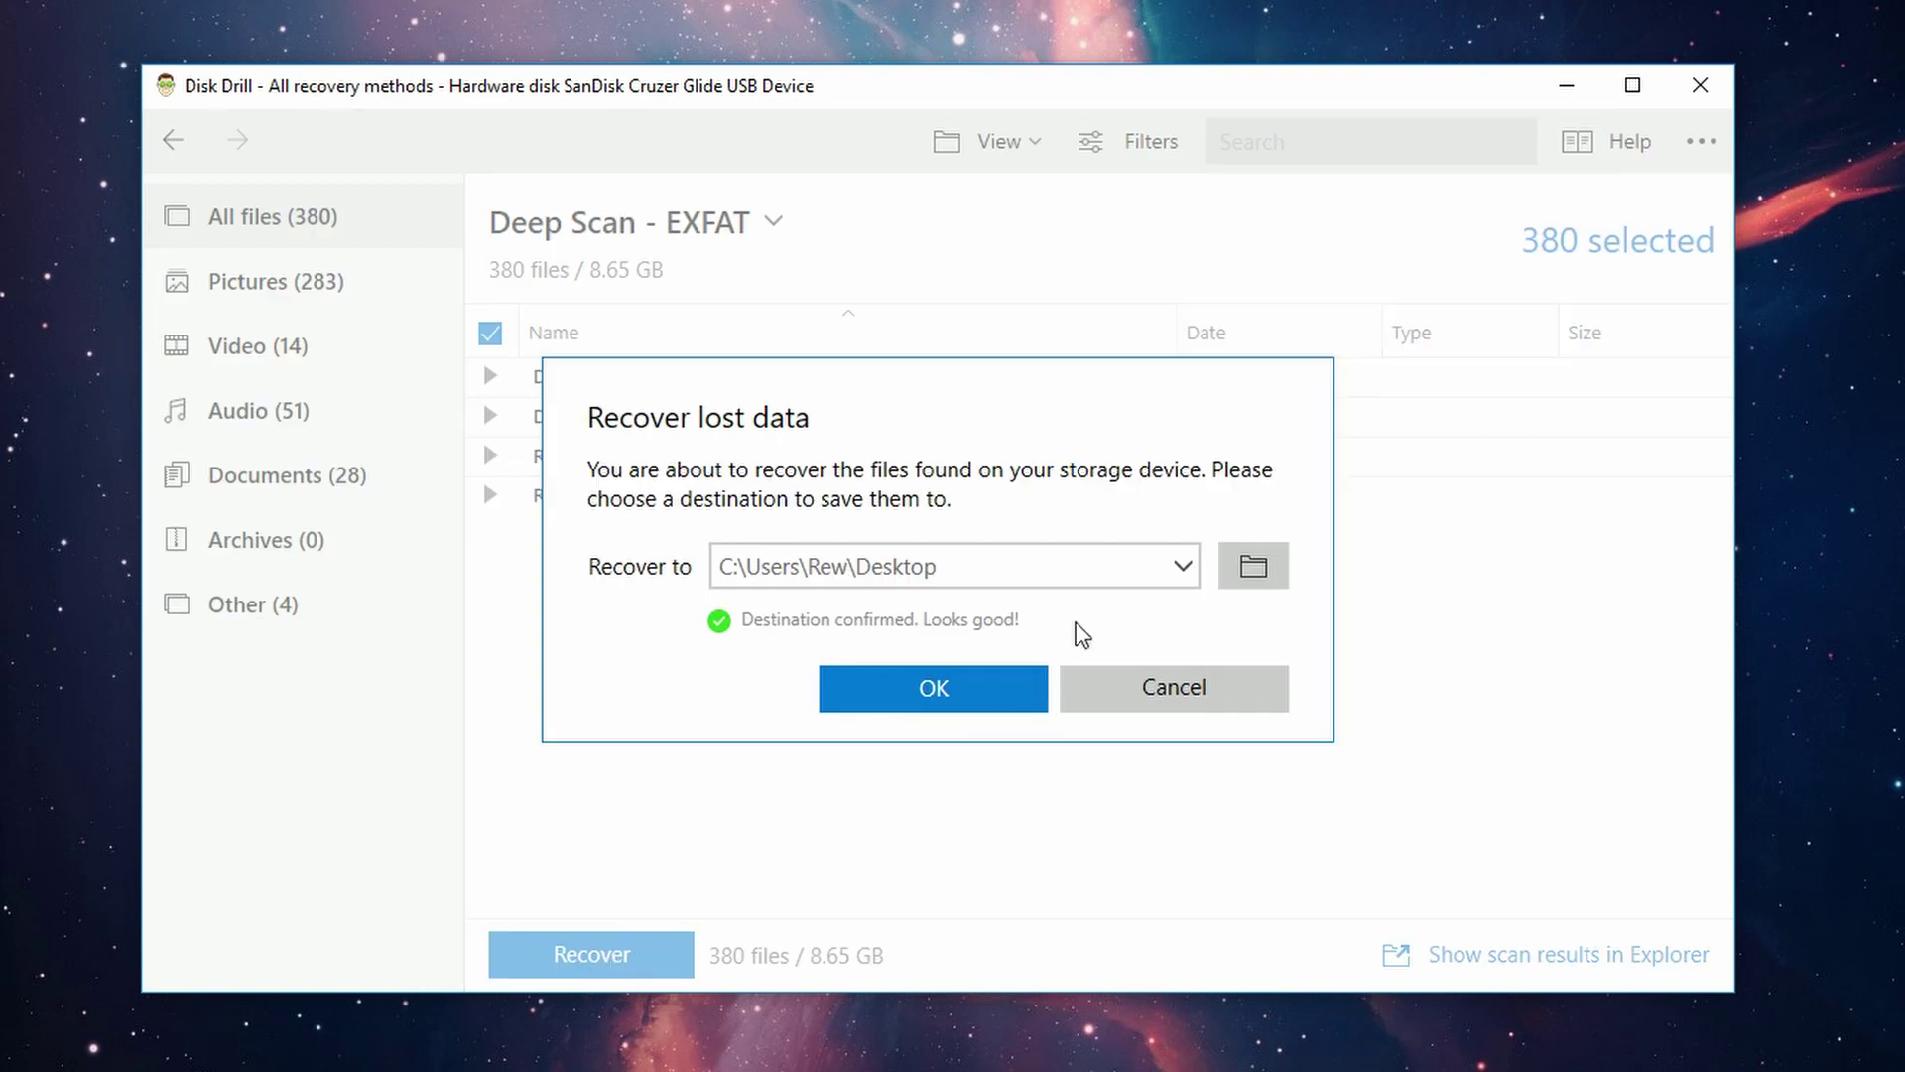
click(1255, 570)
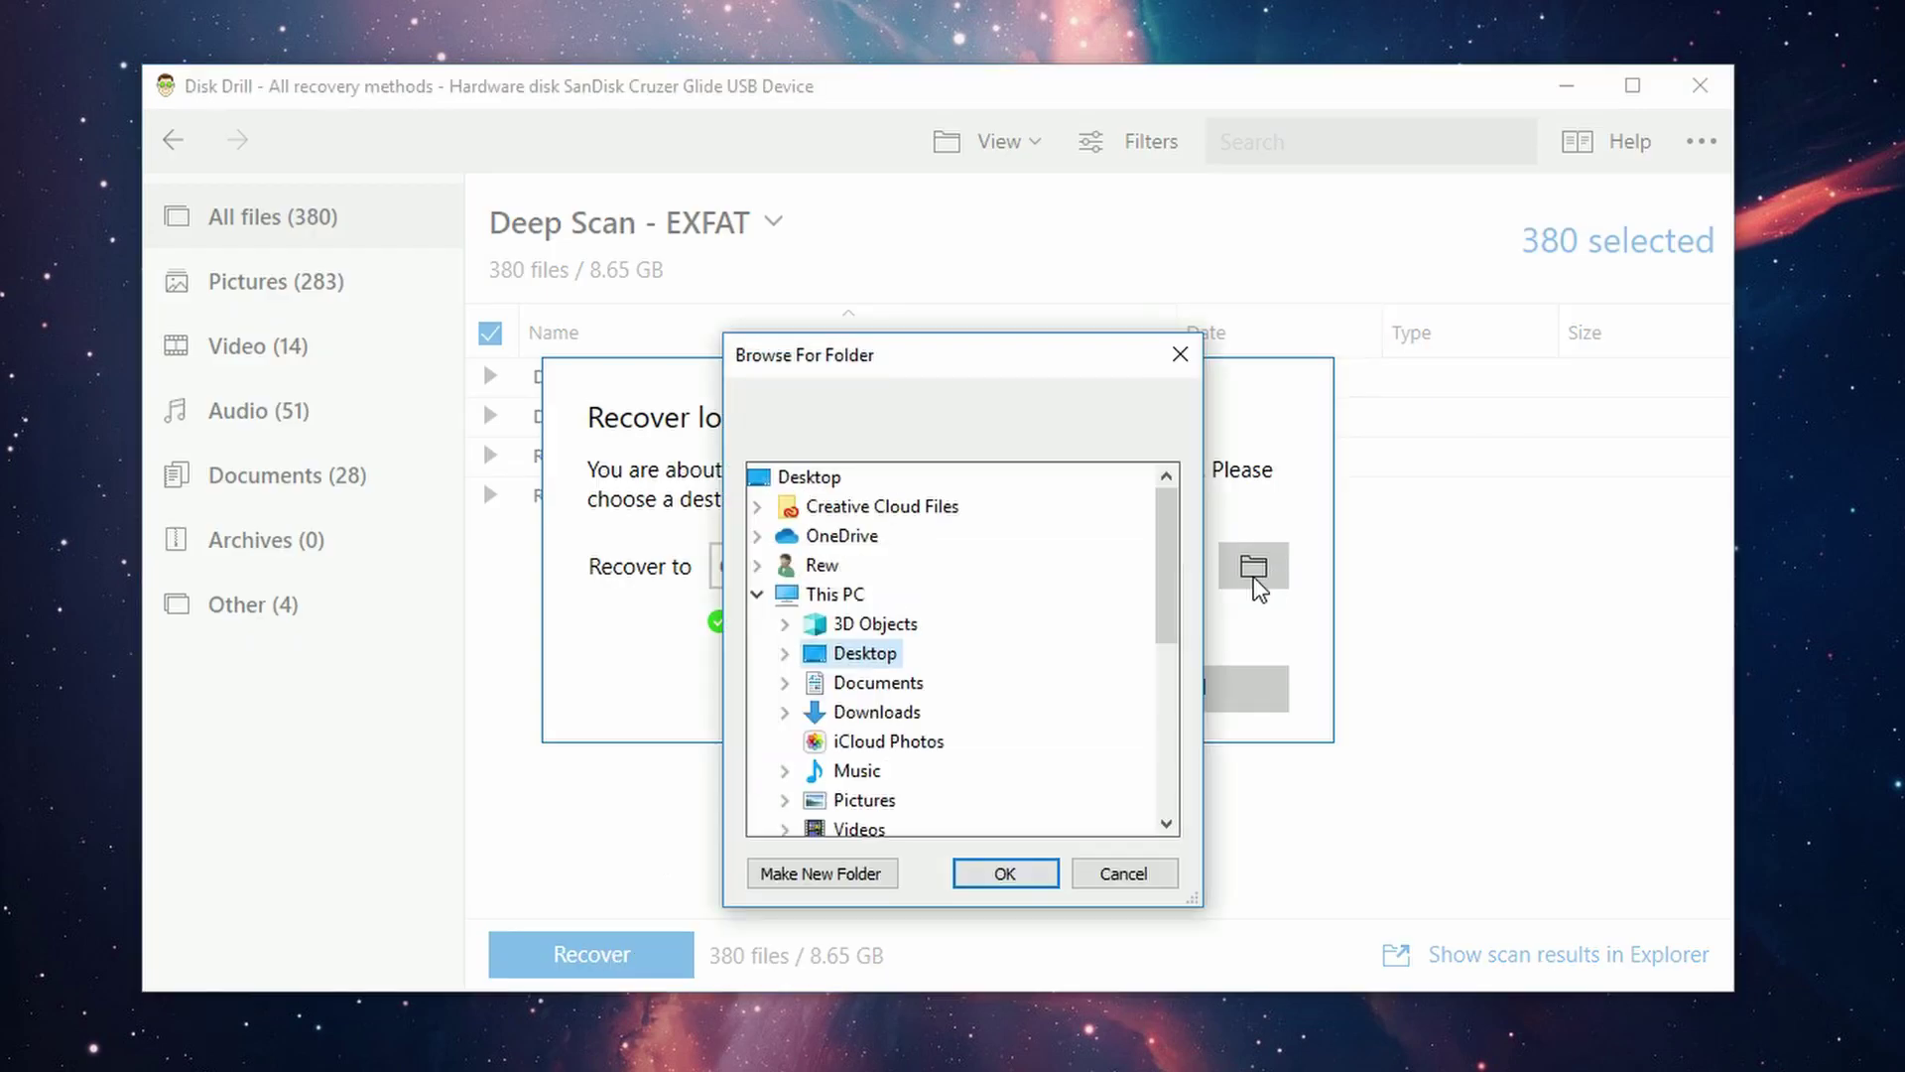
click(1002, 873)
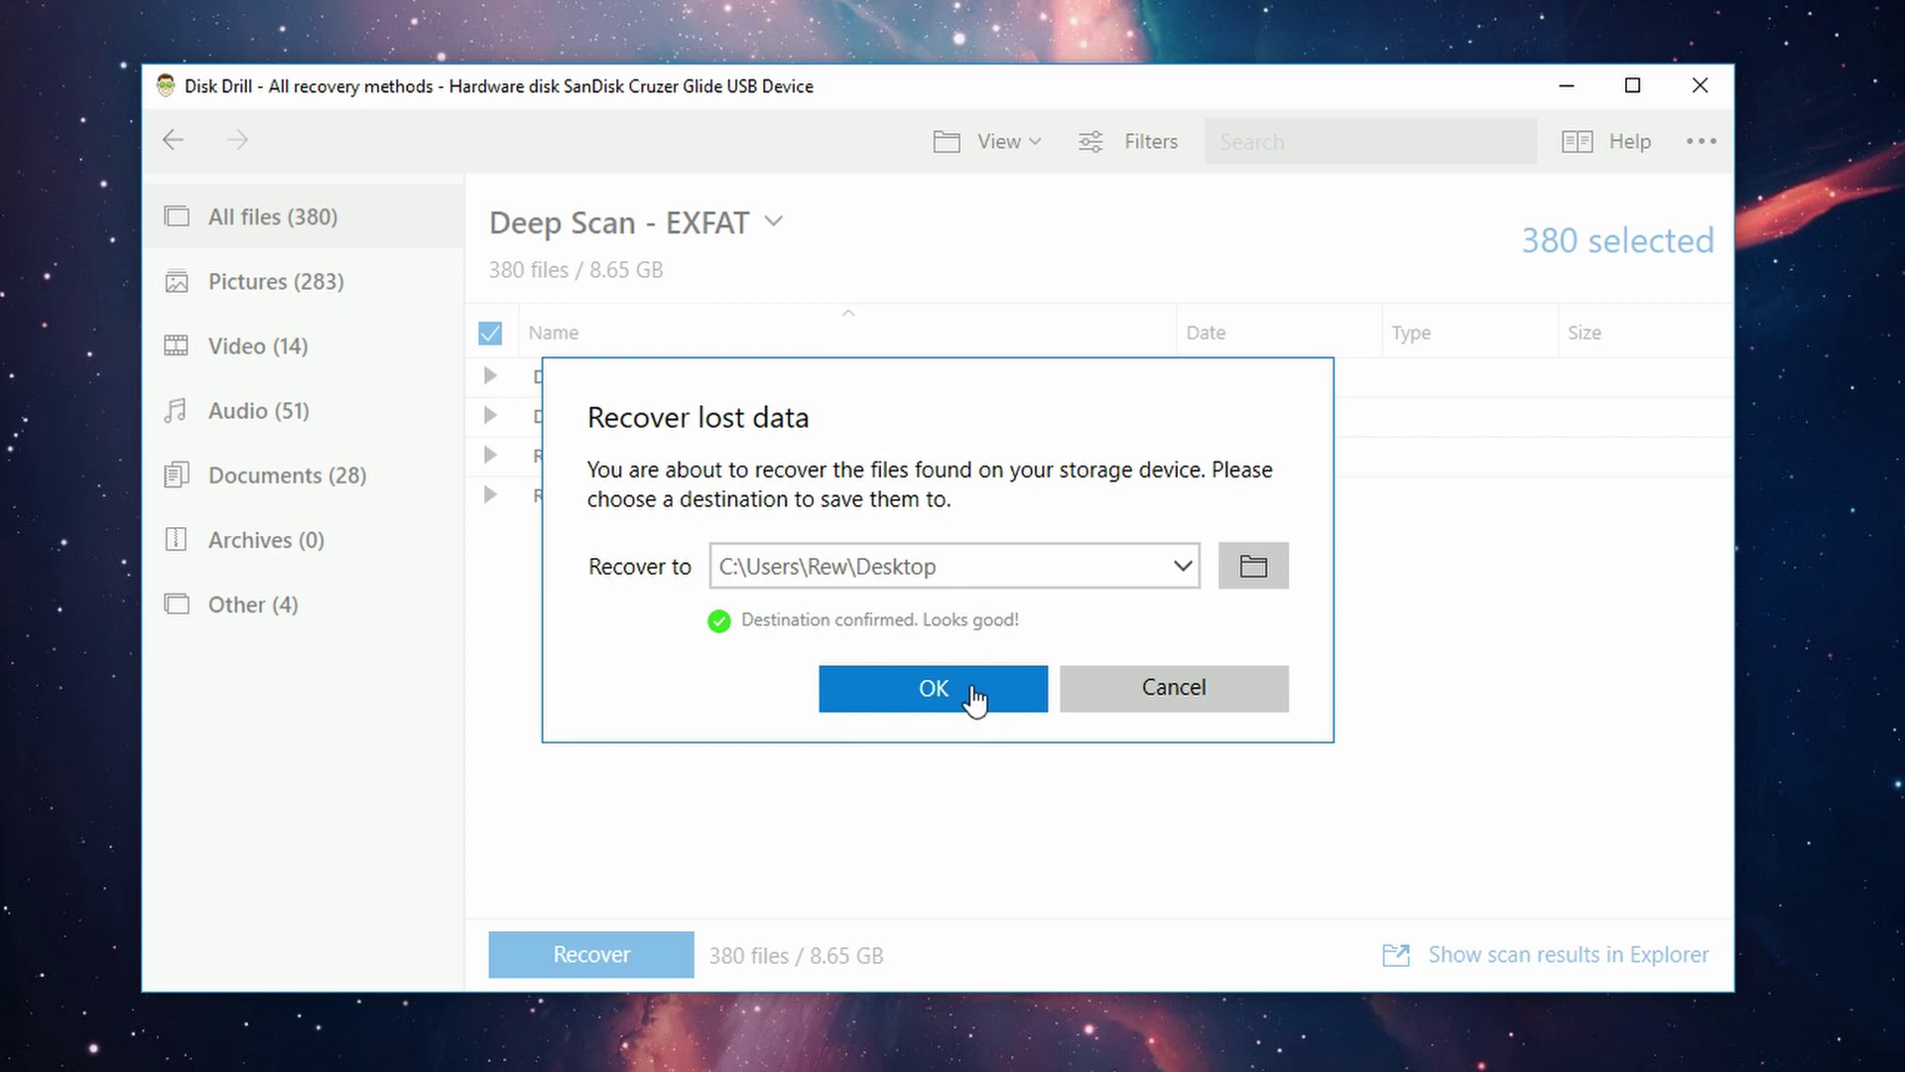
click(973, 689)
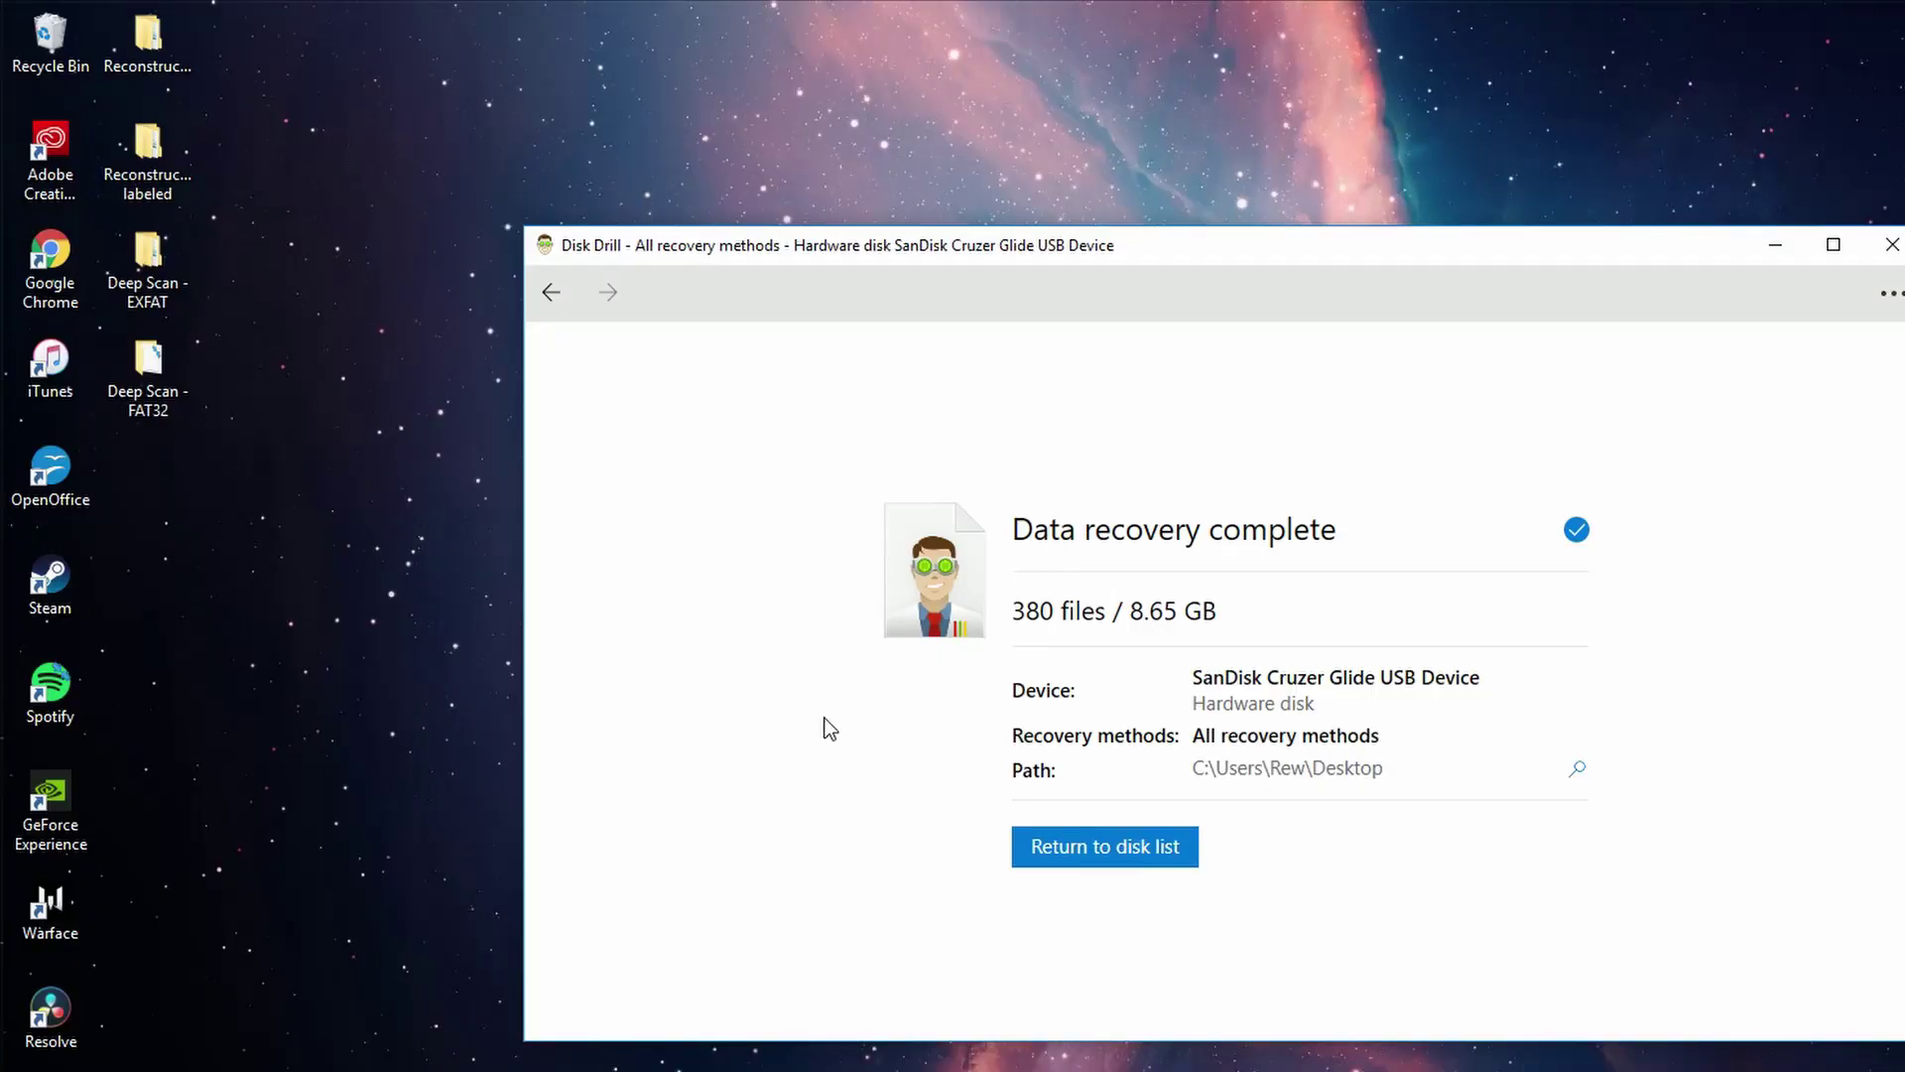
Move Disk Drill aside and gather the four recovered folders in the middle of the desktop.
drag(766, 250, 1237, 261)
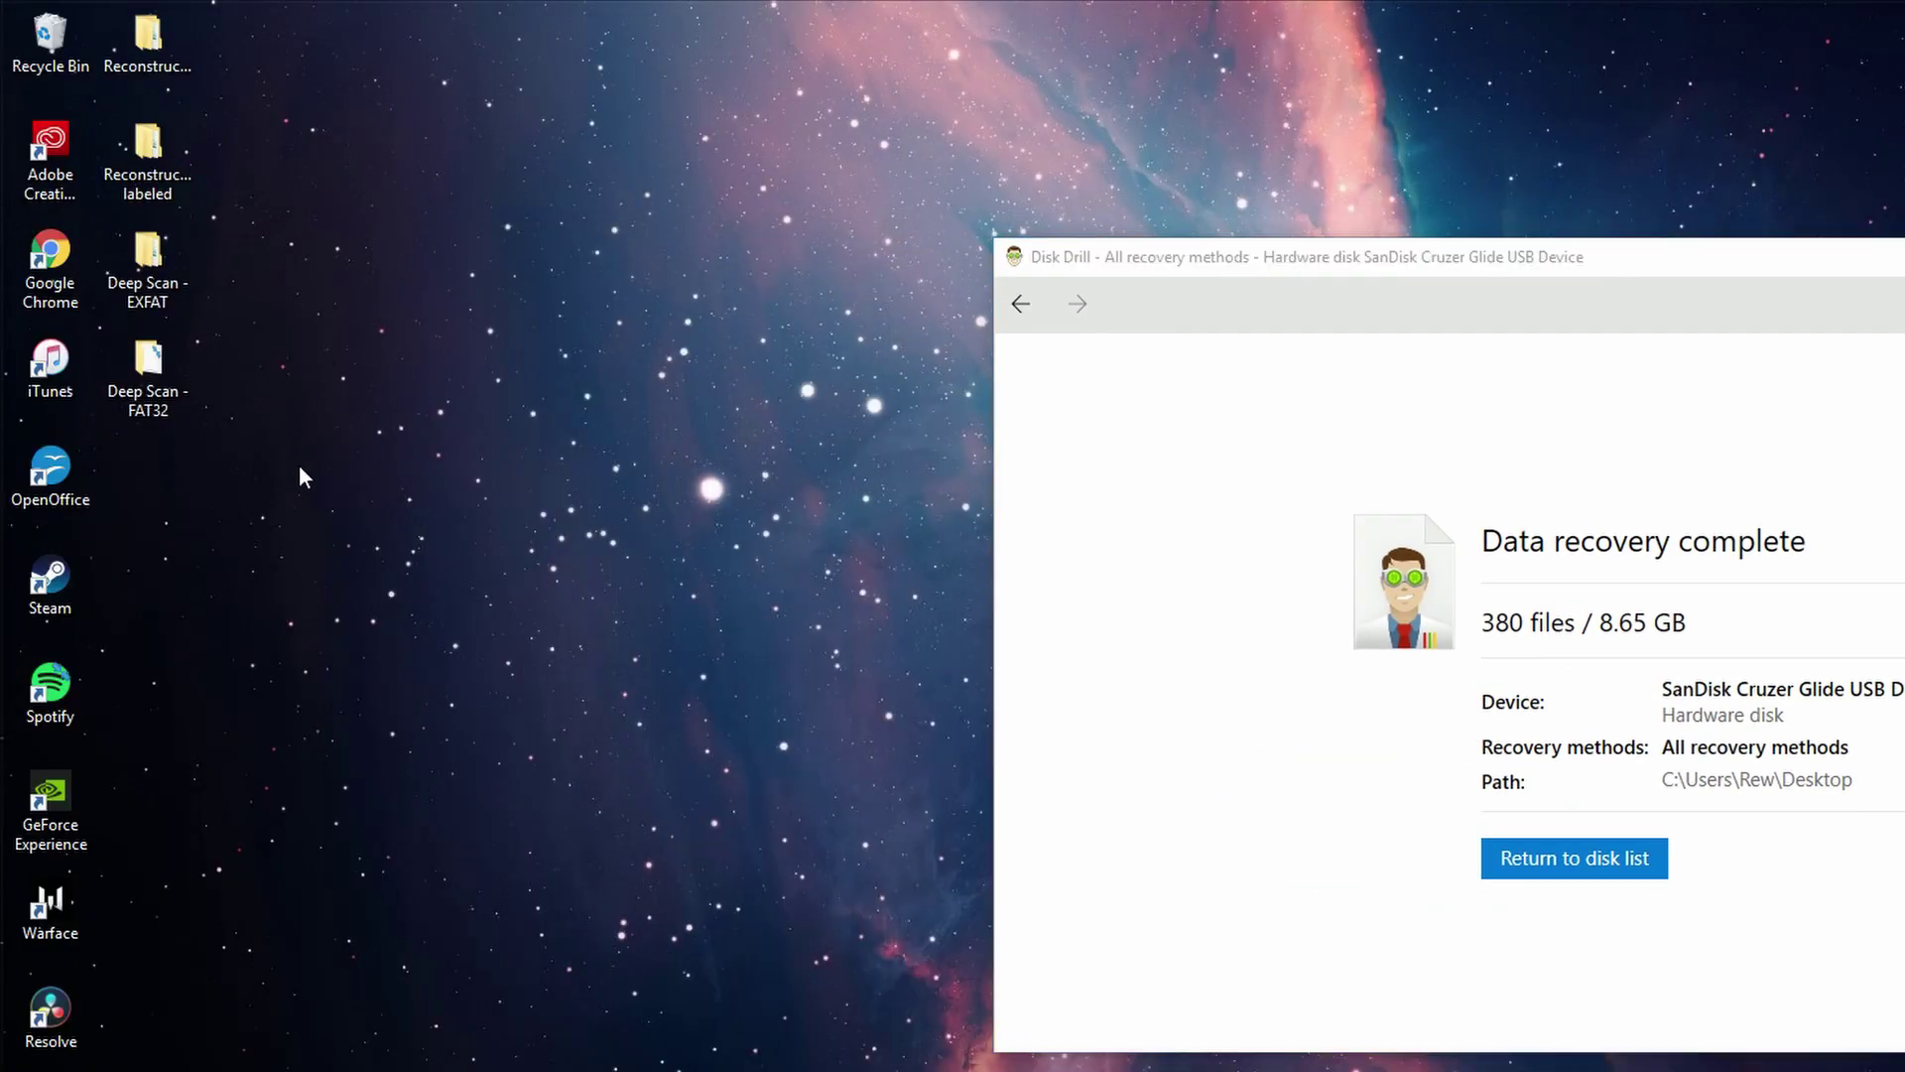
drag(300, 441, 635, 490)
click(750, 553)
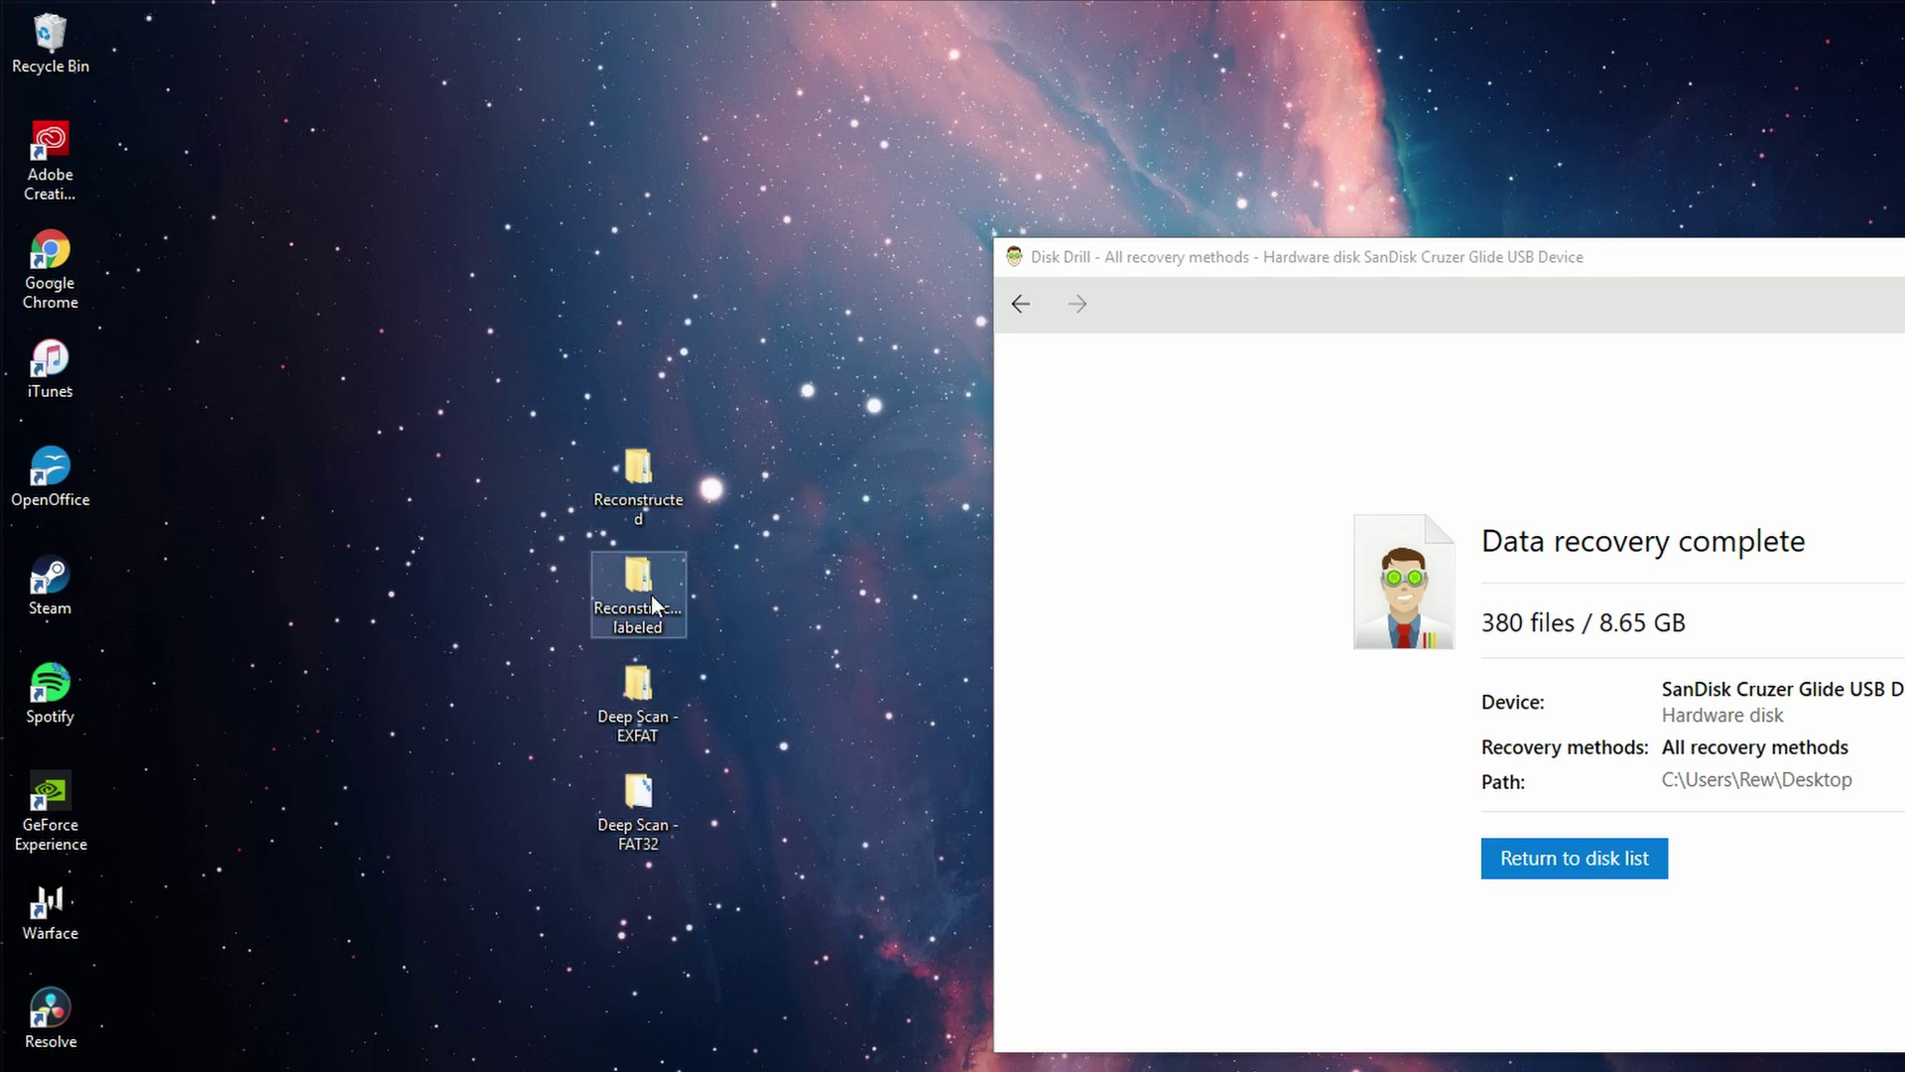
Open Reconstructed > Audio > mp3 and select file000004.mp3.
double_click(633, 498)
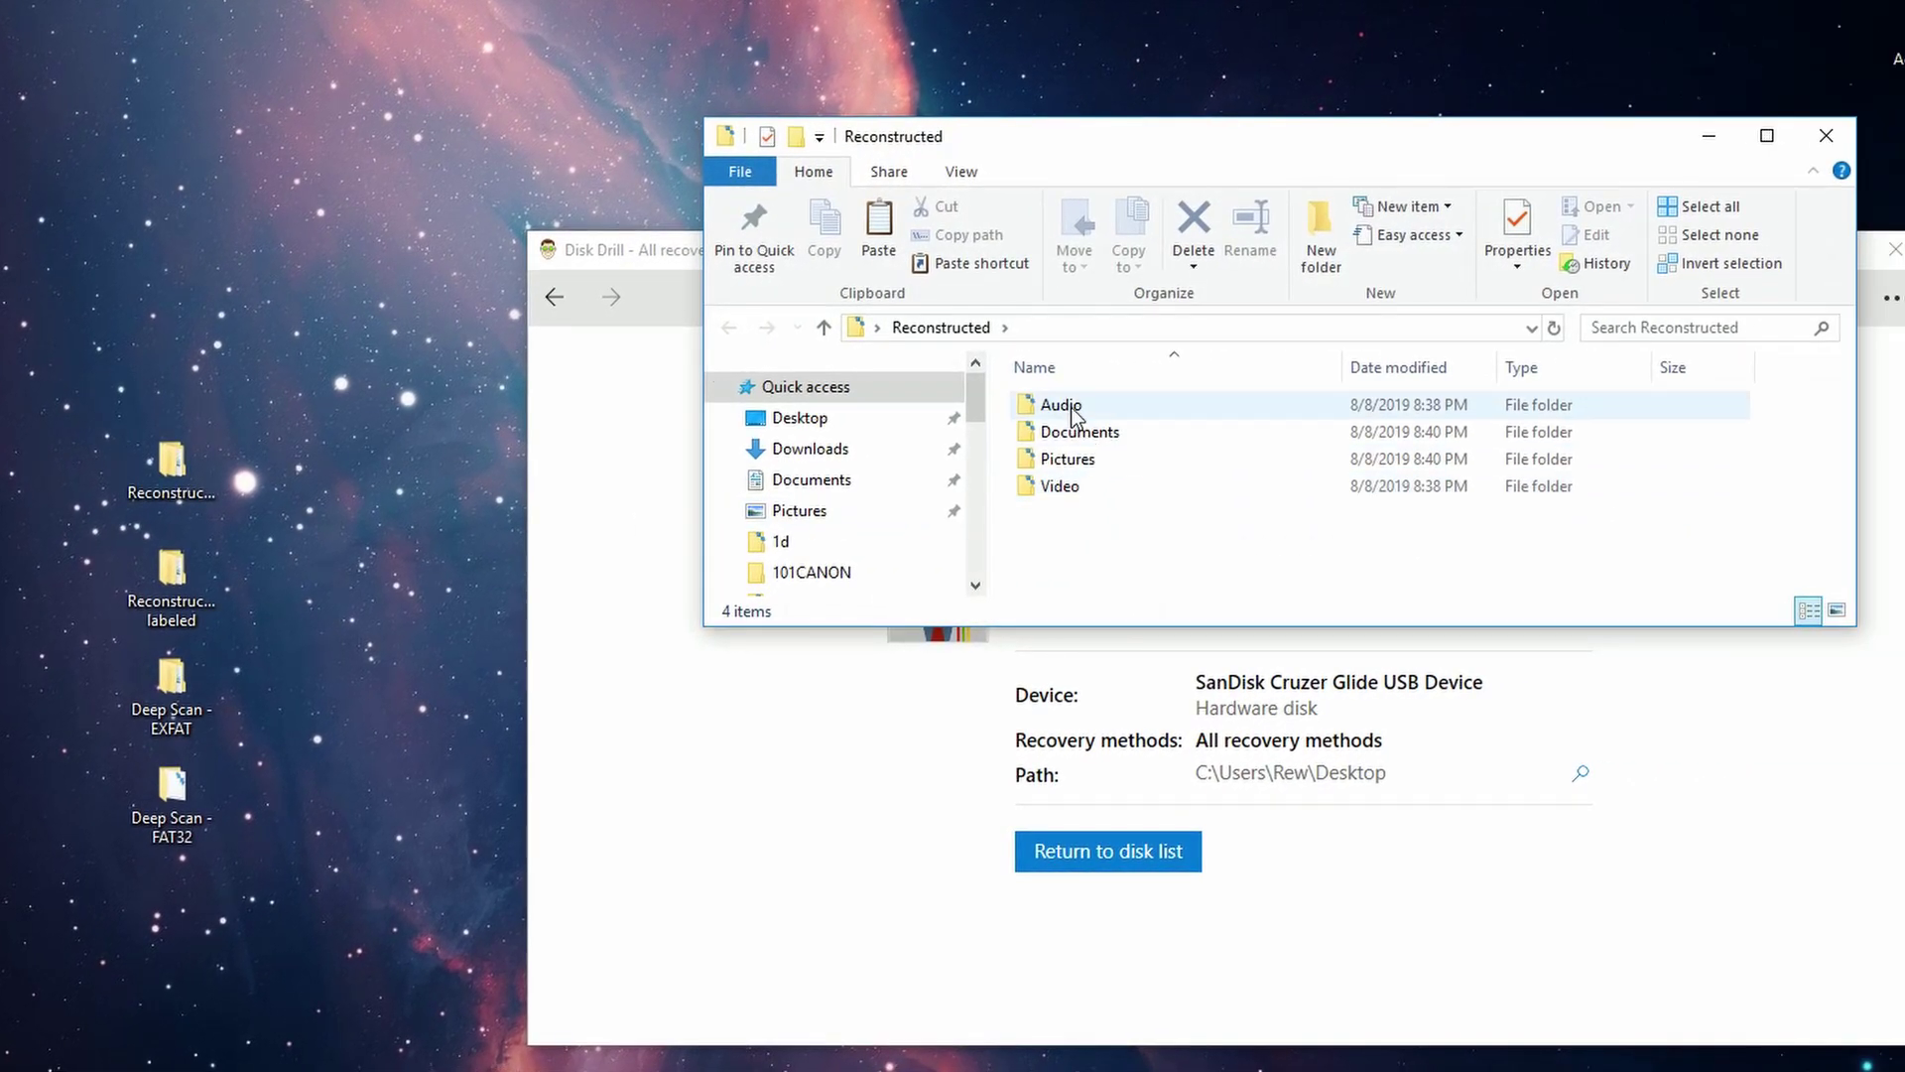
double_click(1071, 411)
double_click(1070, 435)
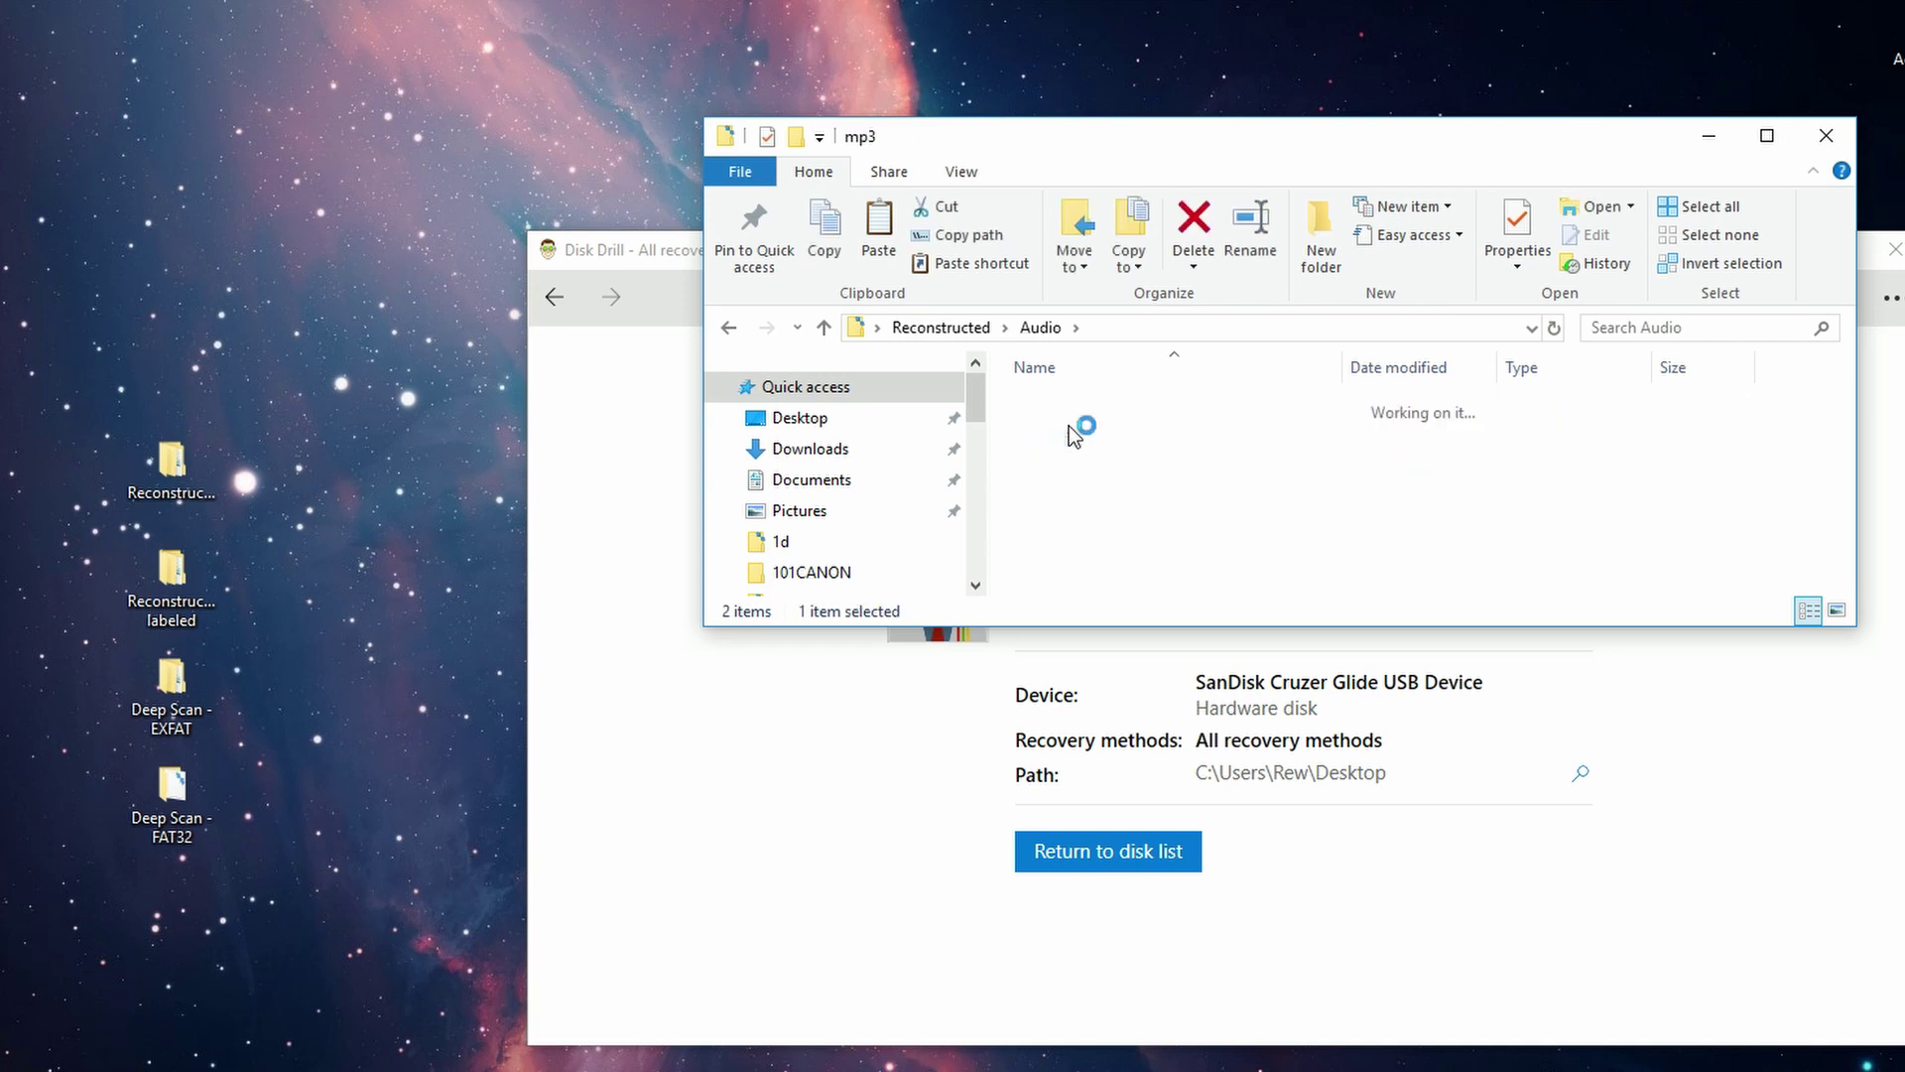
scroll(1072, 471, down, 1)
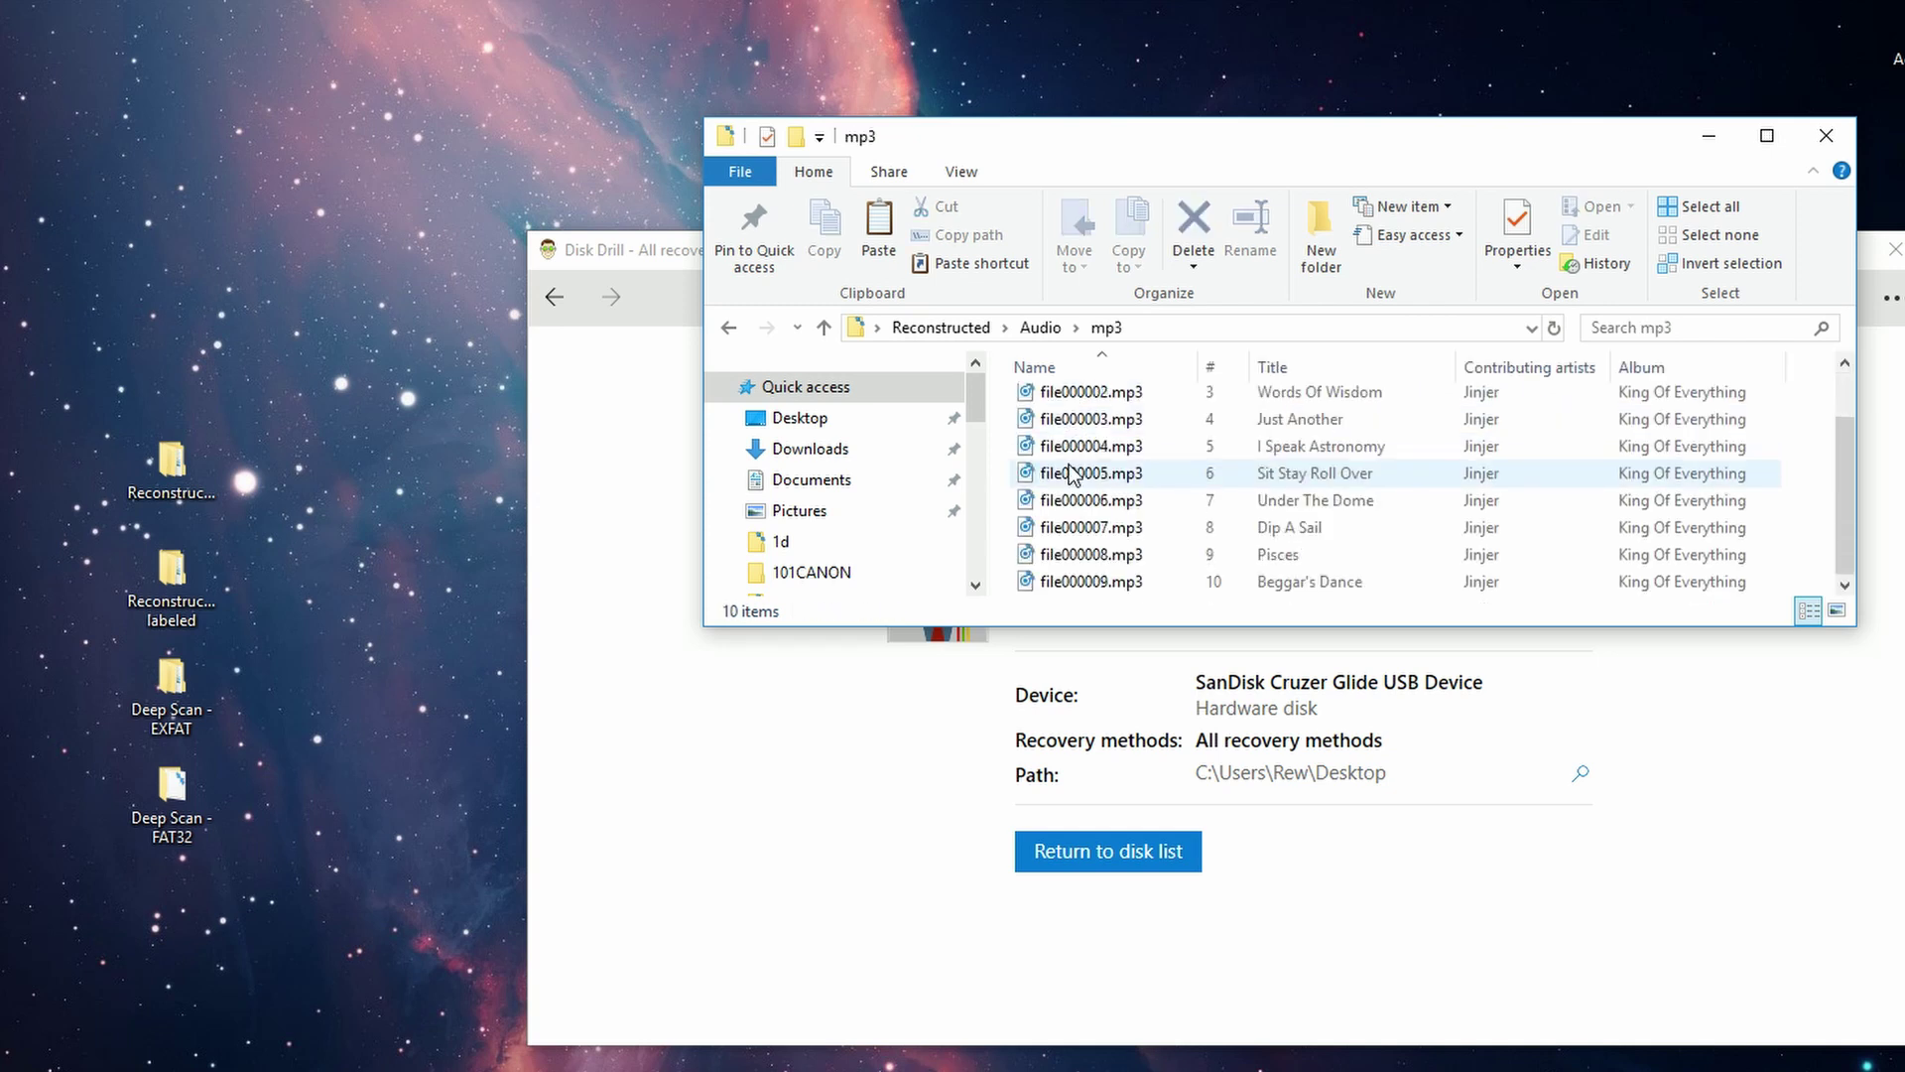
click(1077, 446)
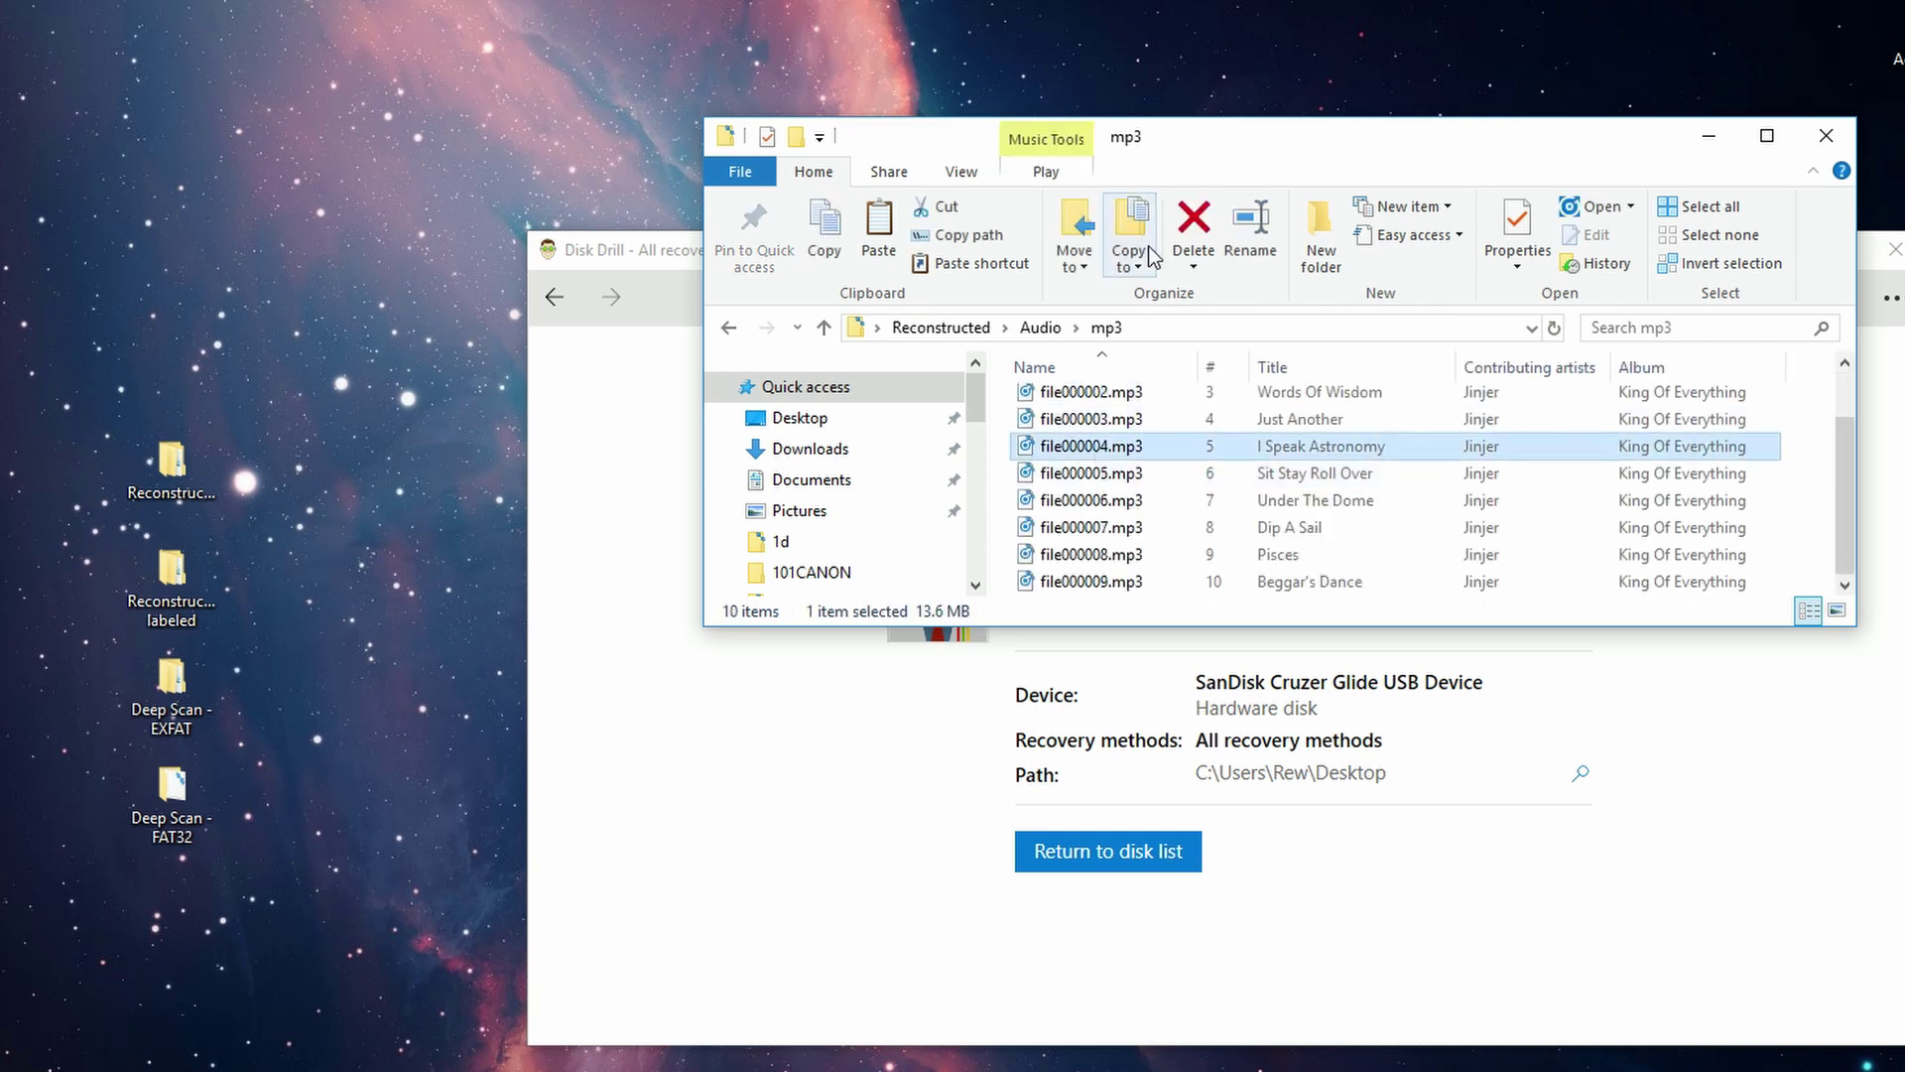
drag(1176, 136, 983, 123)
Check the Pictures psd and mp4 folders, then close Explorer and recentre Disk Drill.
click(537, 314)
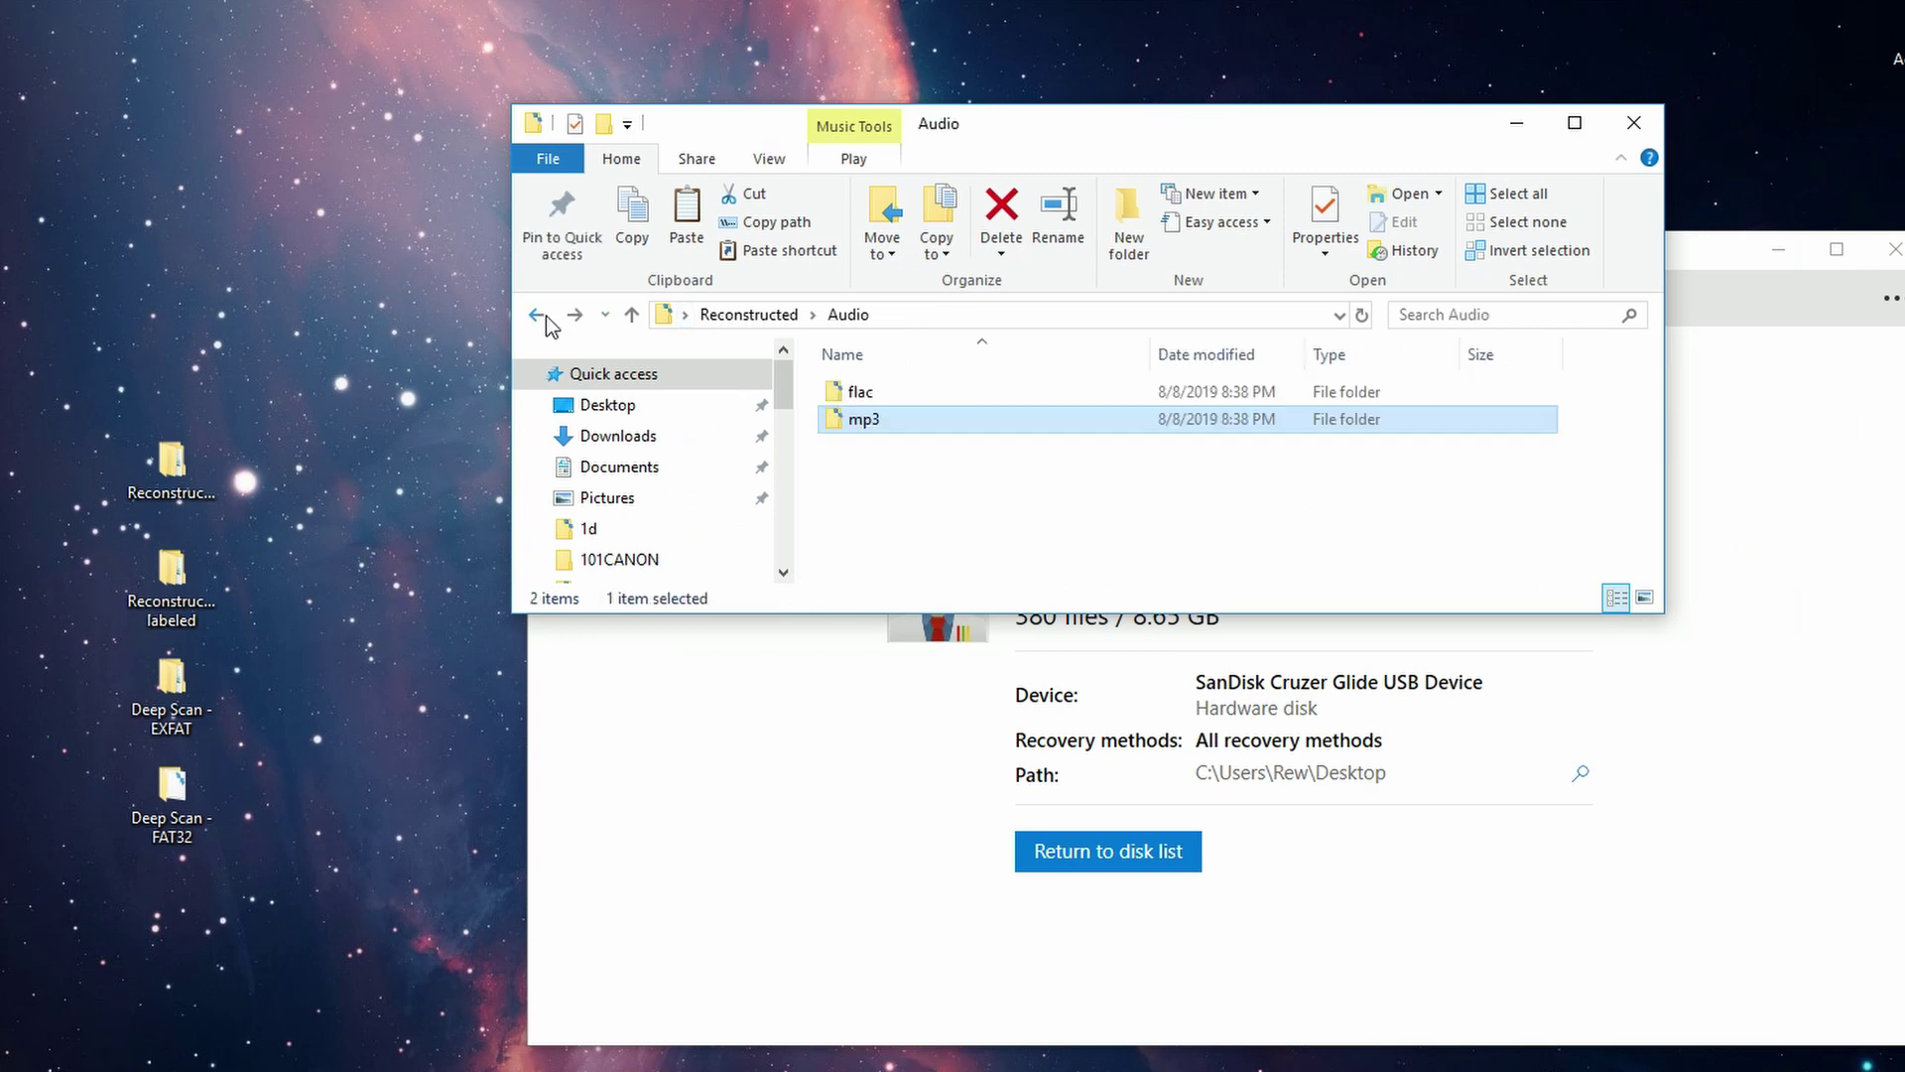
click(537, 315)
double_click(907, 445)
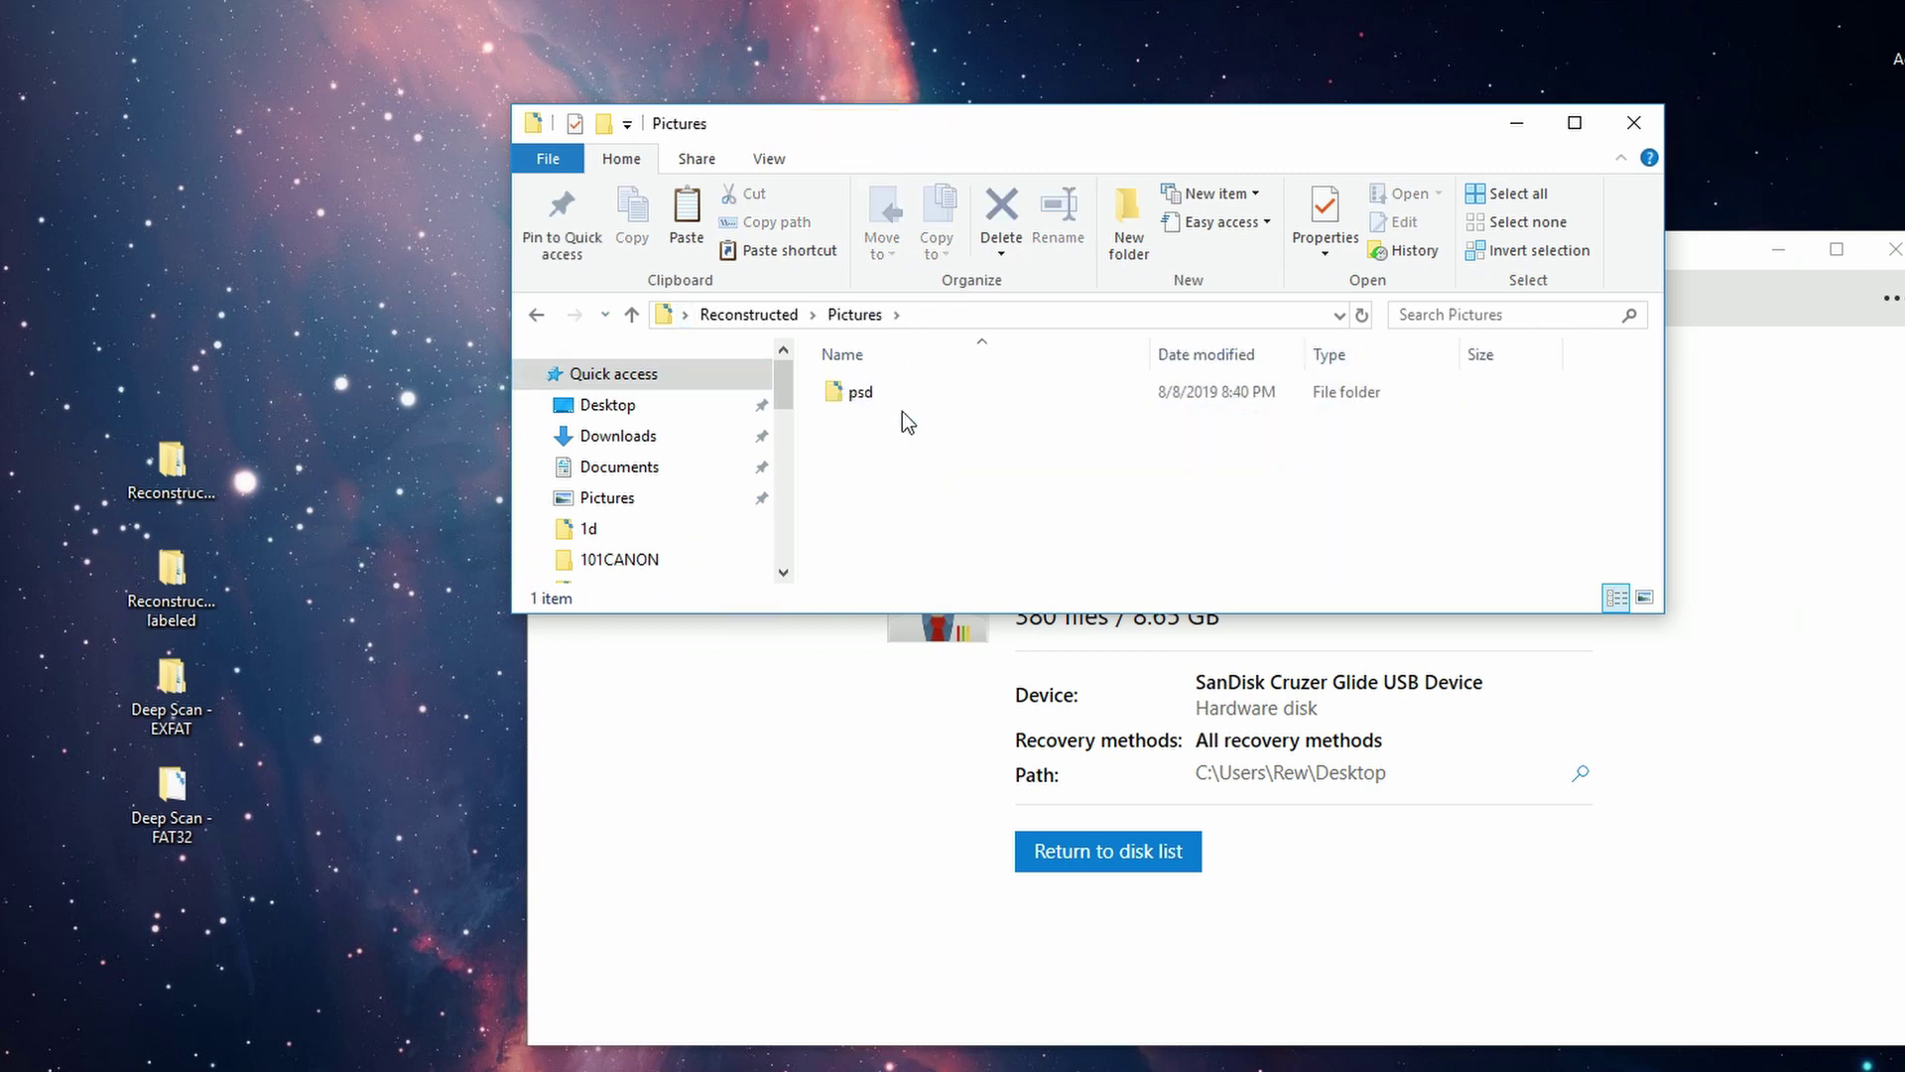
double_click(897, 395)
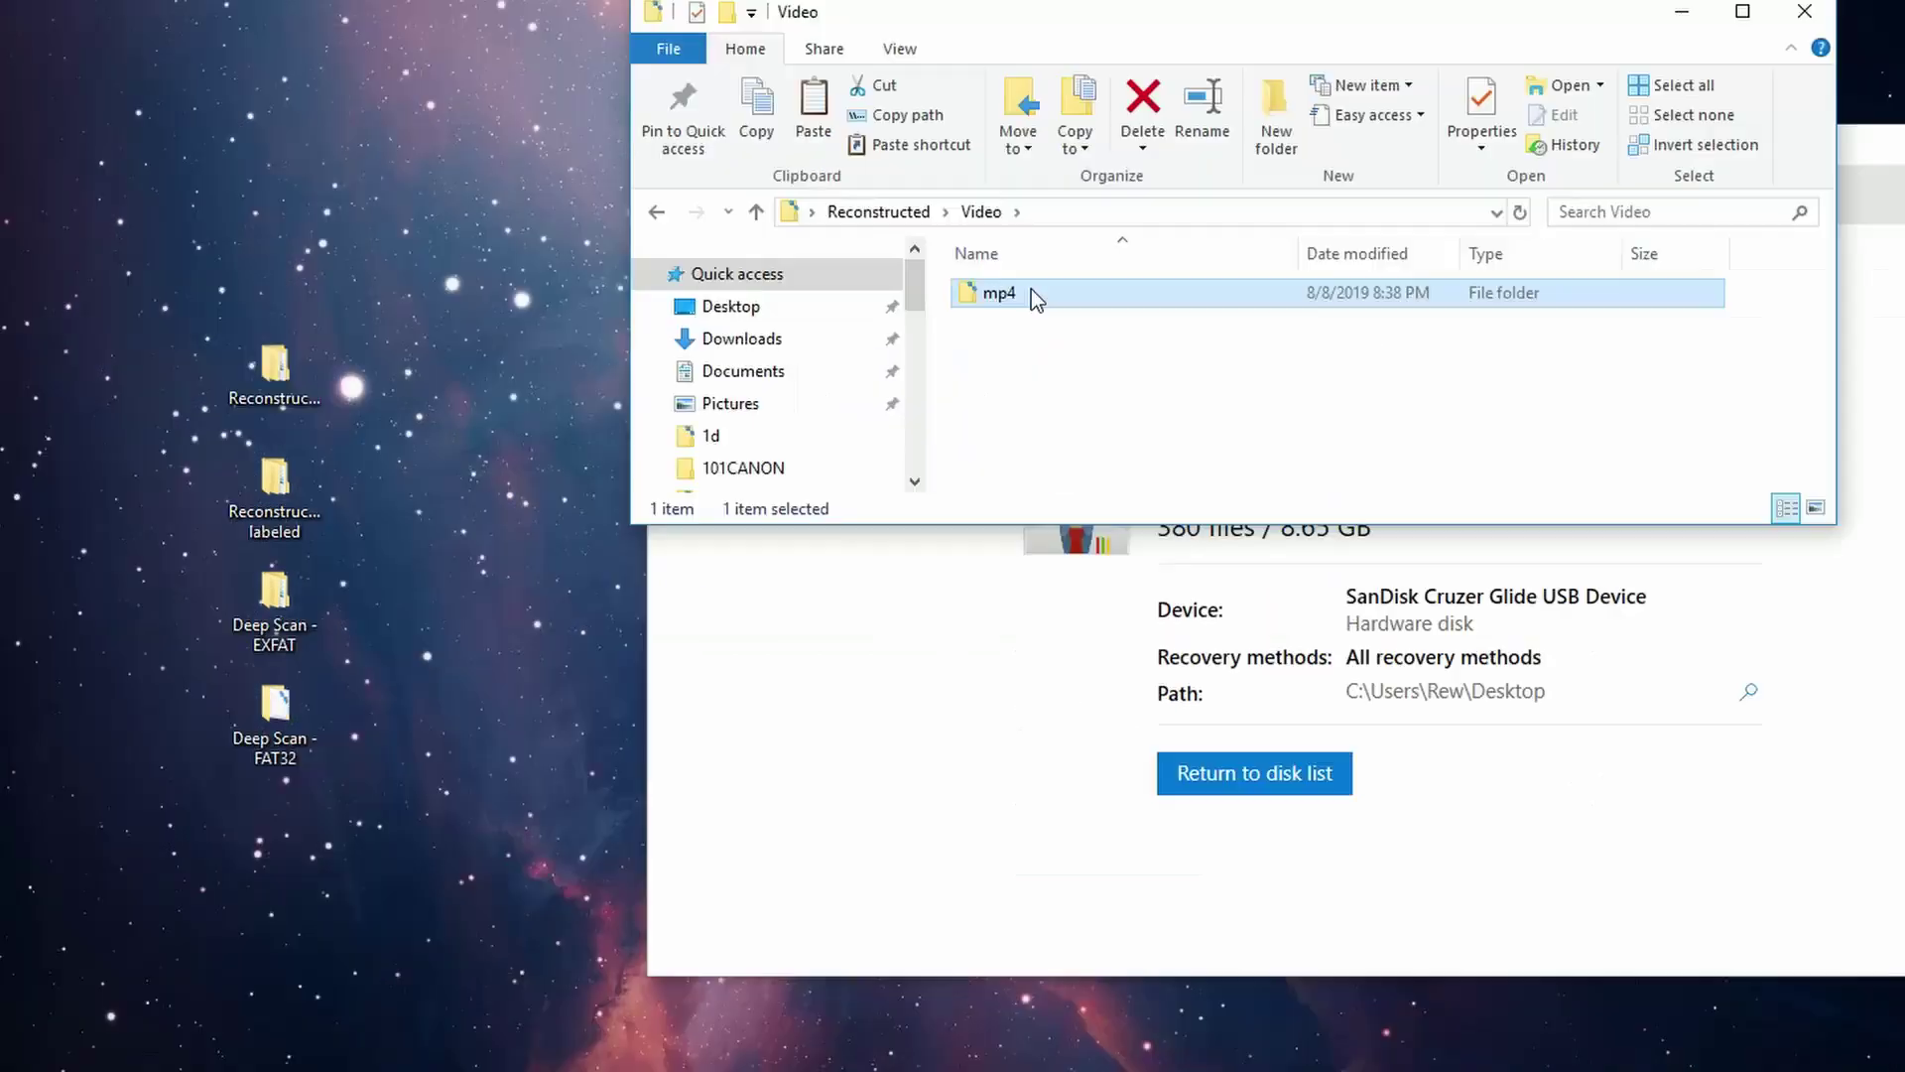
double_click(1032, 289)
click(1791, 14)
drag(1612, 144, 1223, 111)
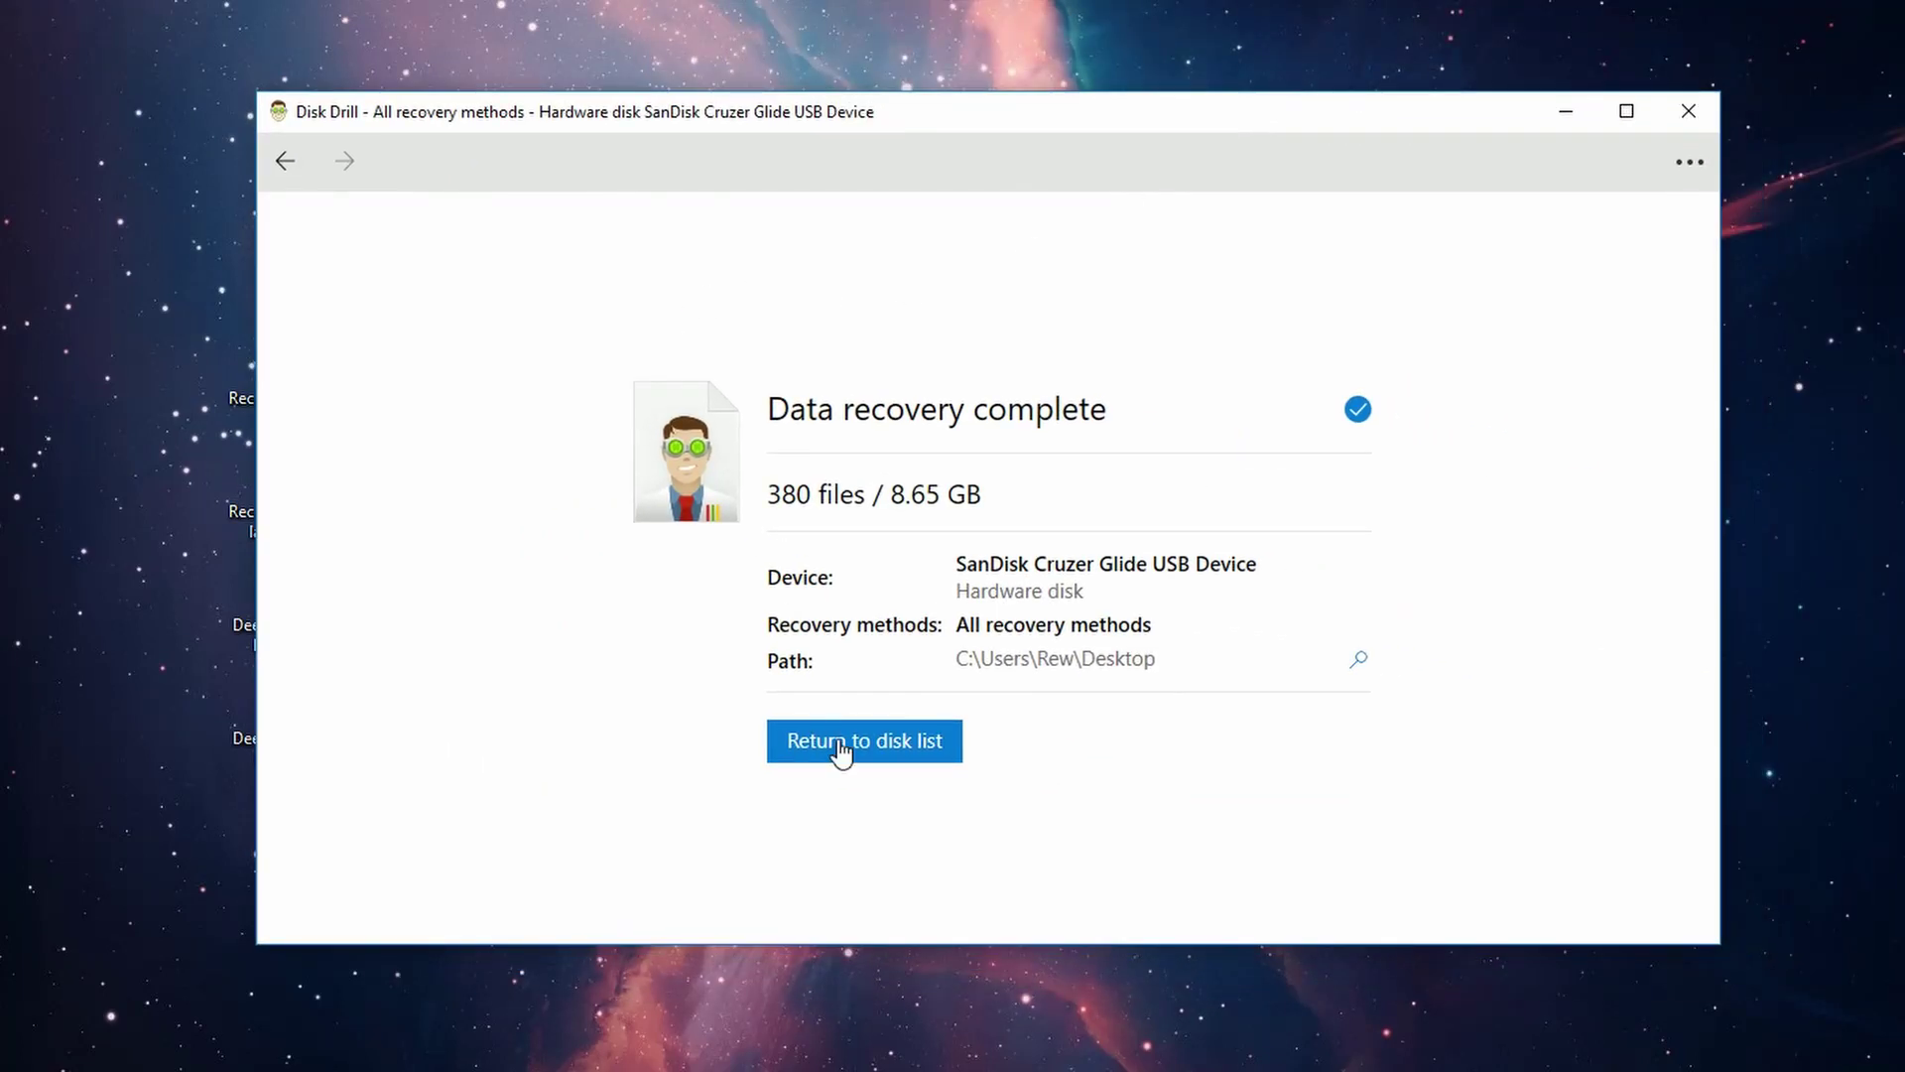
Reopen the '1h: SanDisk Cruzer Glide' recent session, continue into it, then return to the drive list.
click(287, 163)
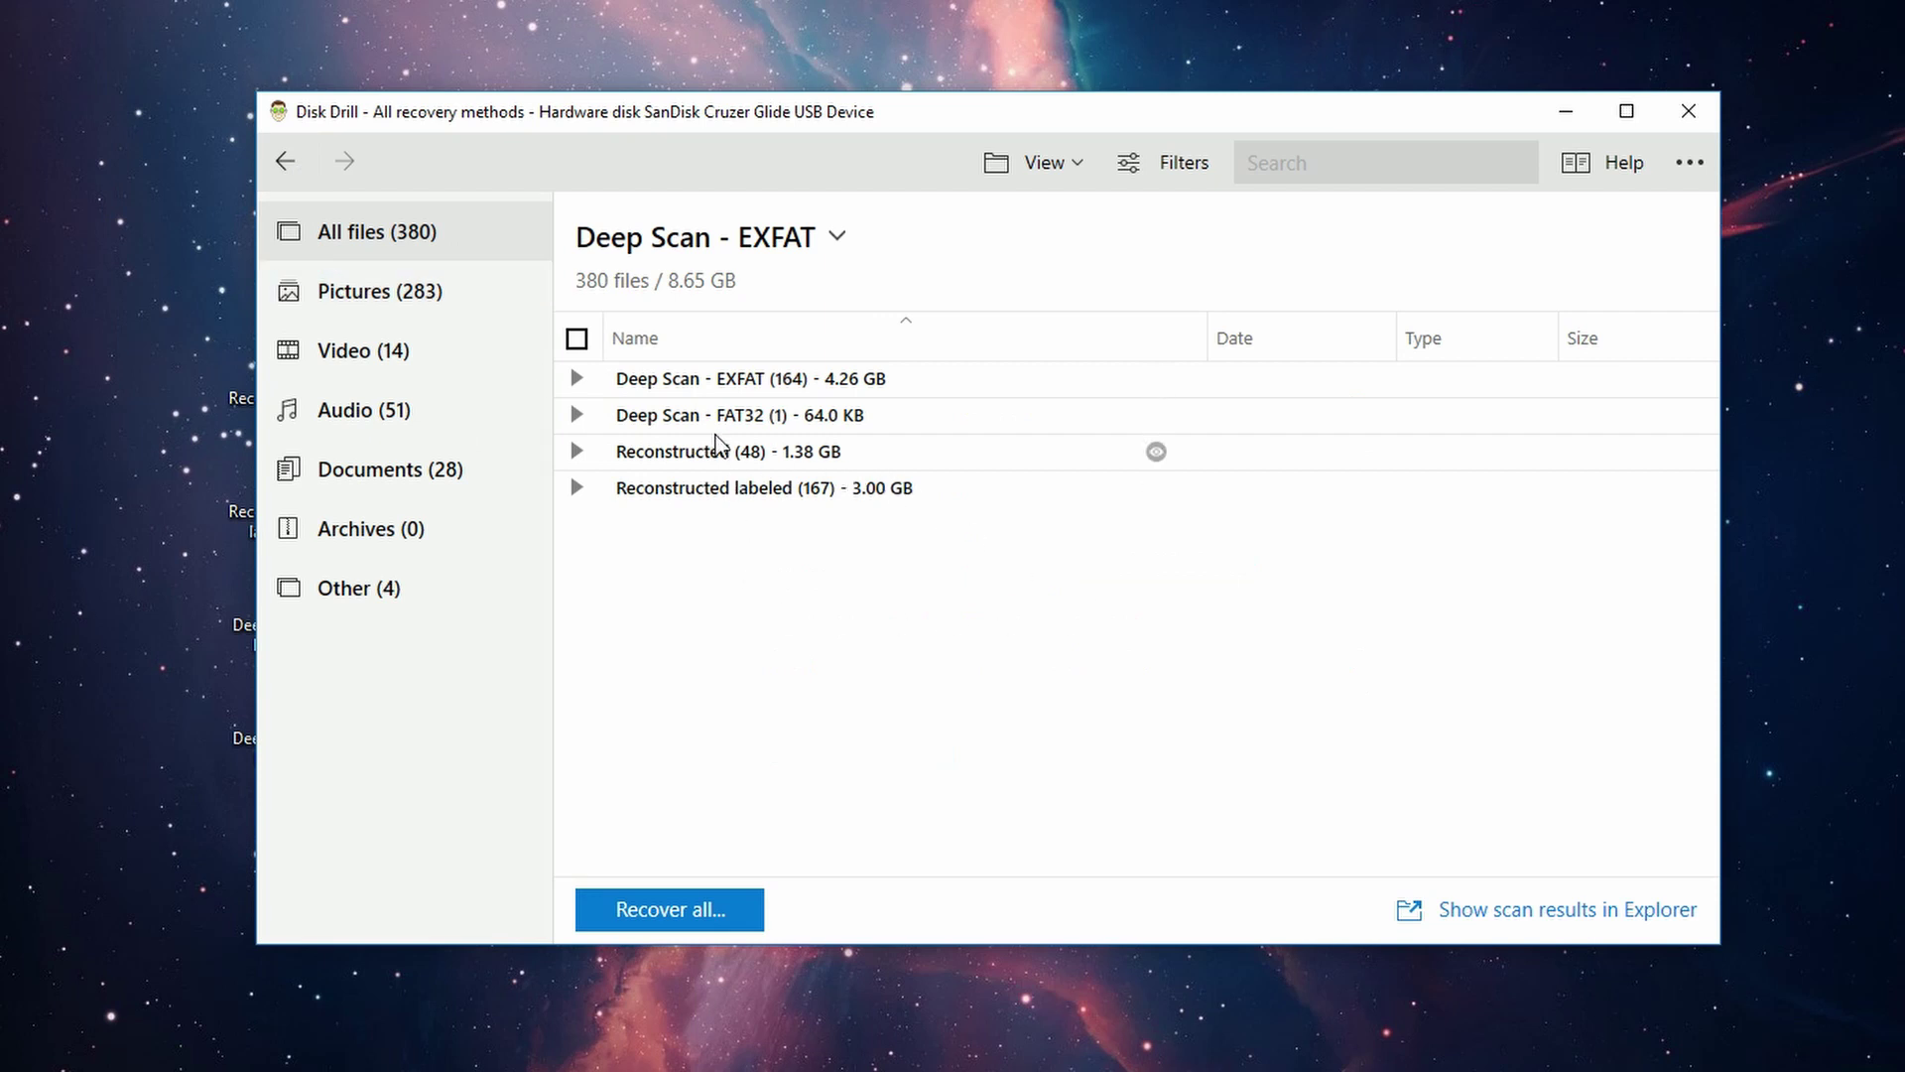
click(283, 162)
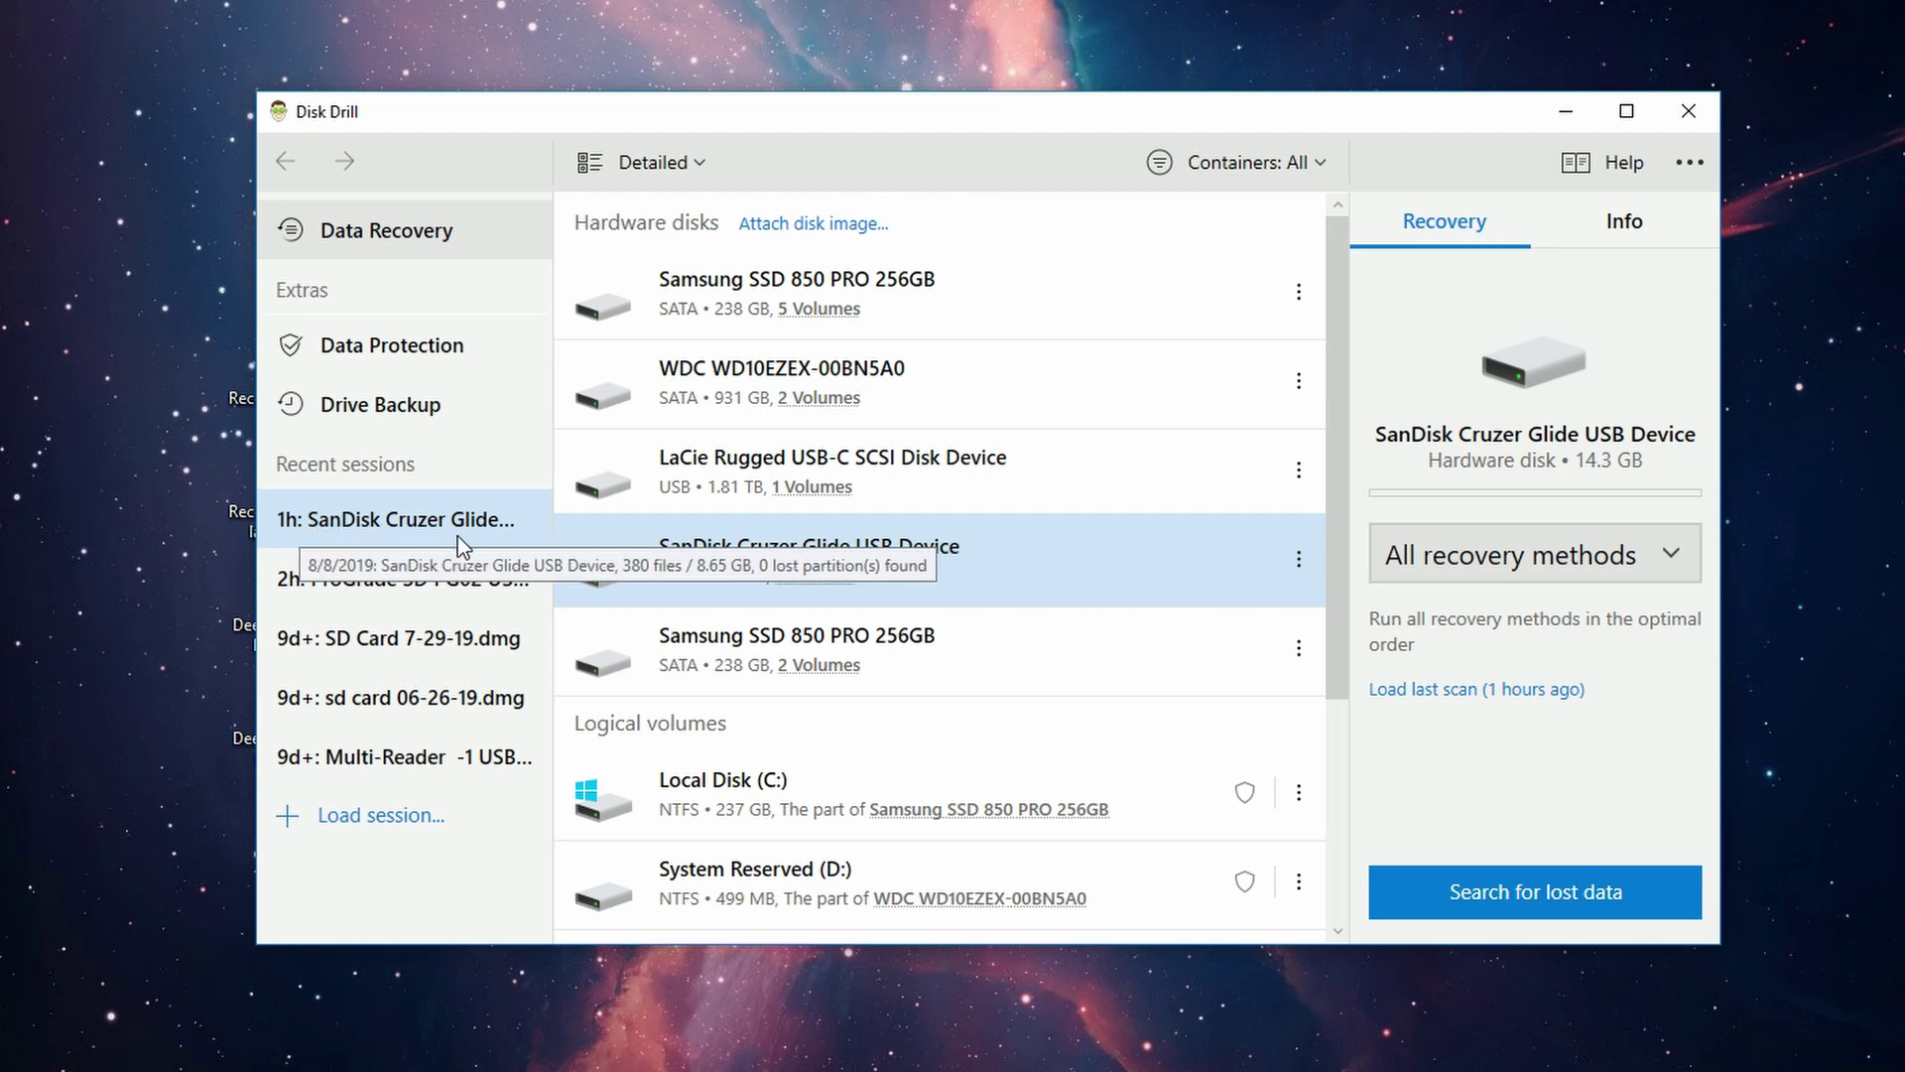
click(389, 532)
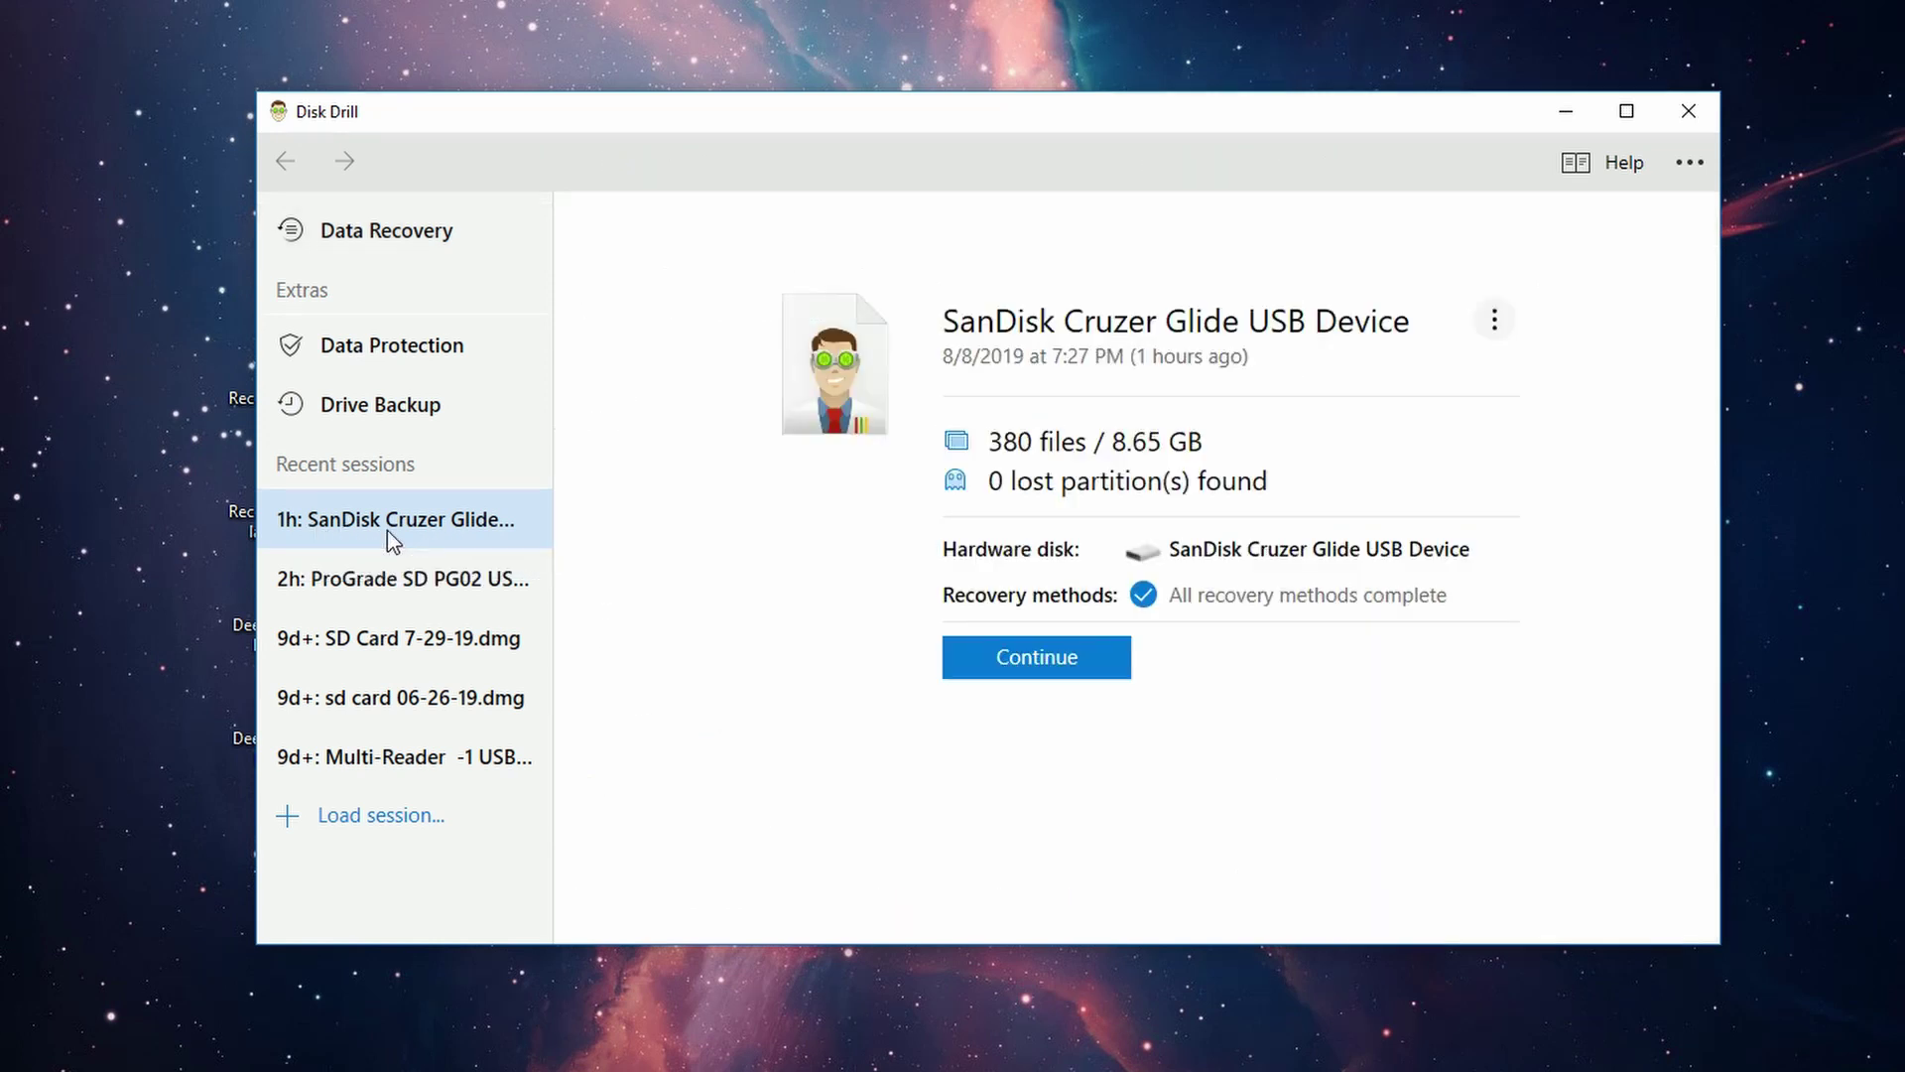
click(1077, 675)
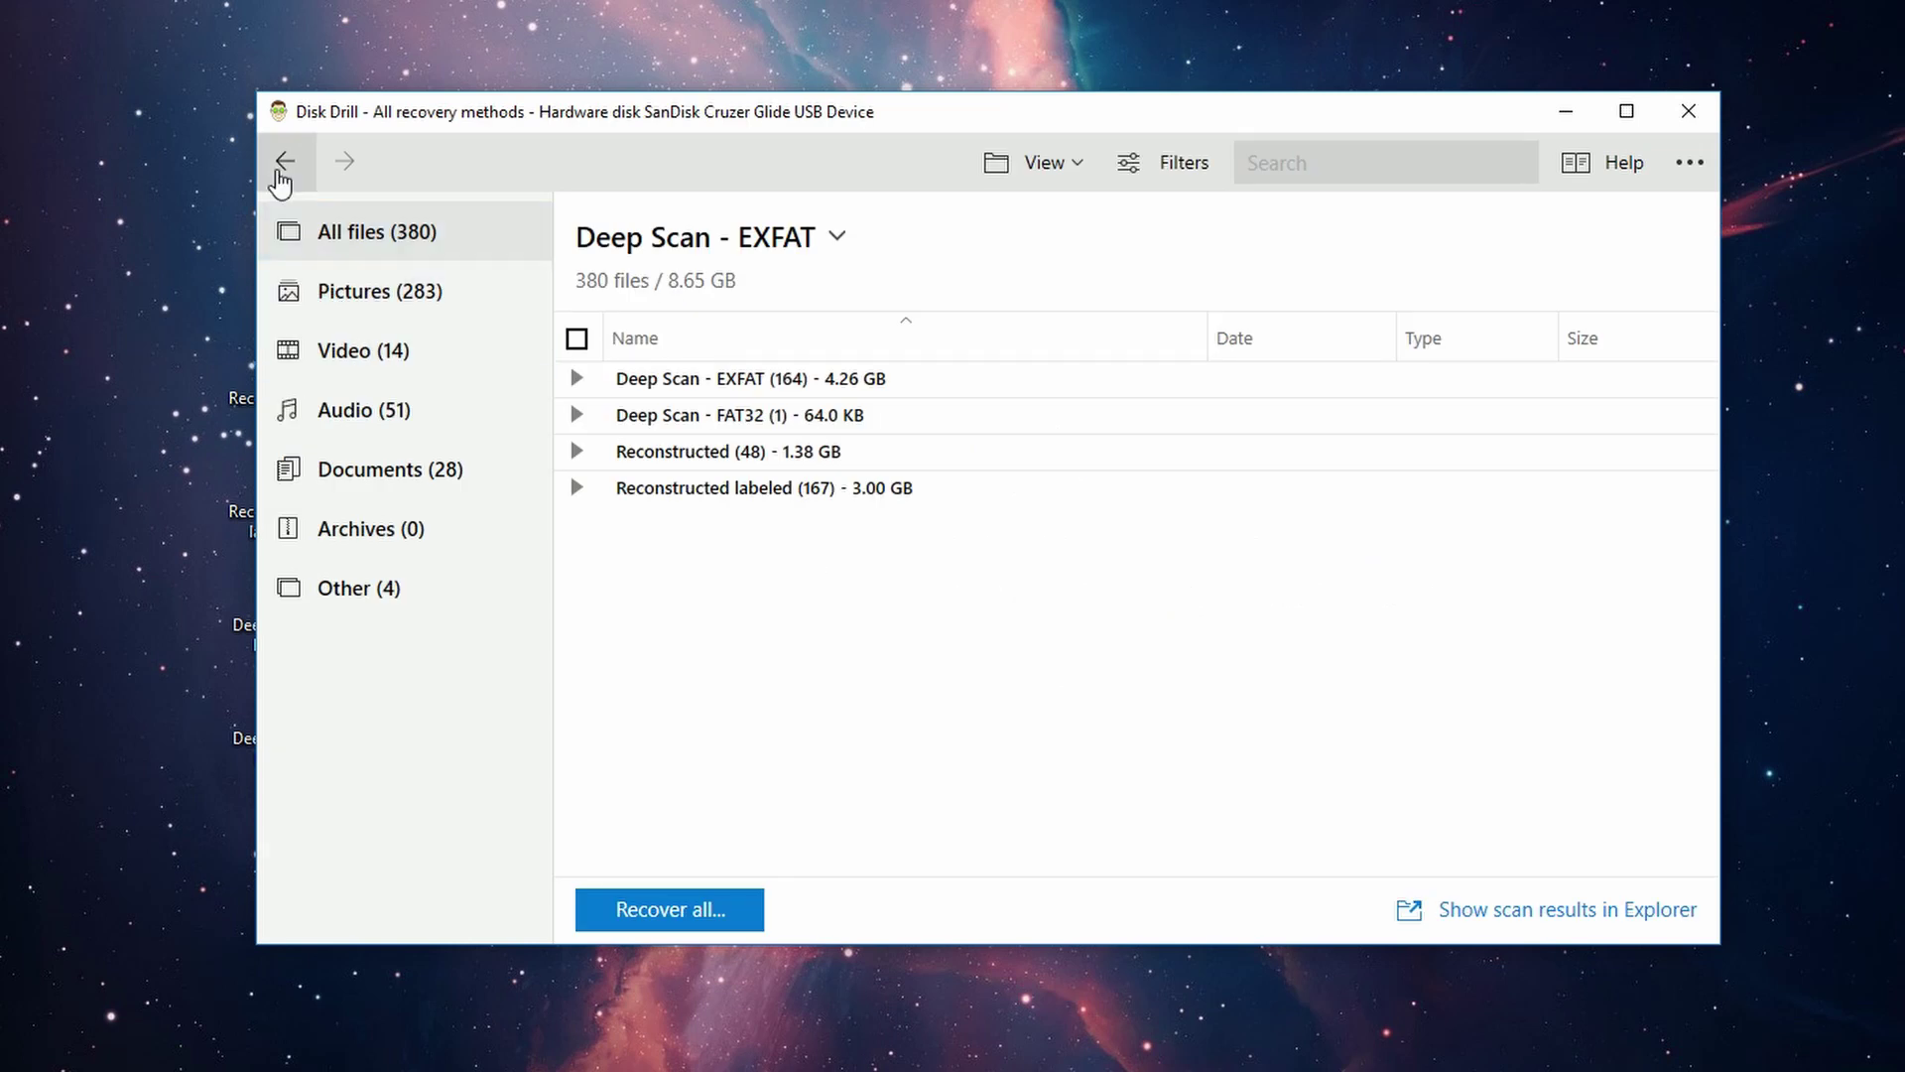
click(282, 165)
click(278, 175)
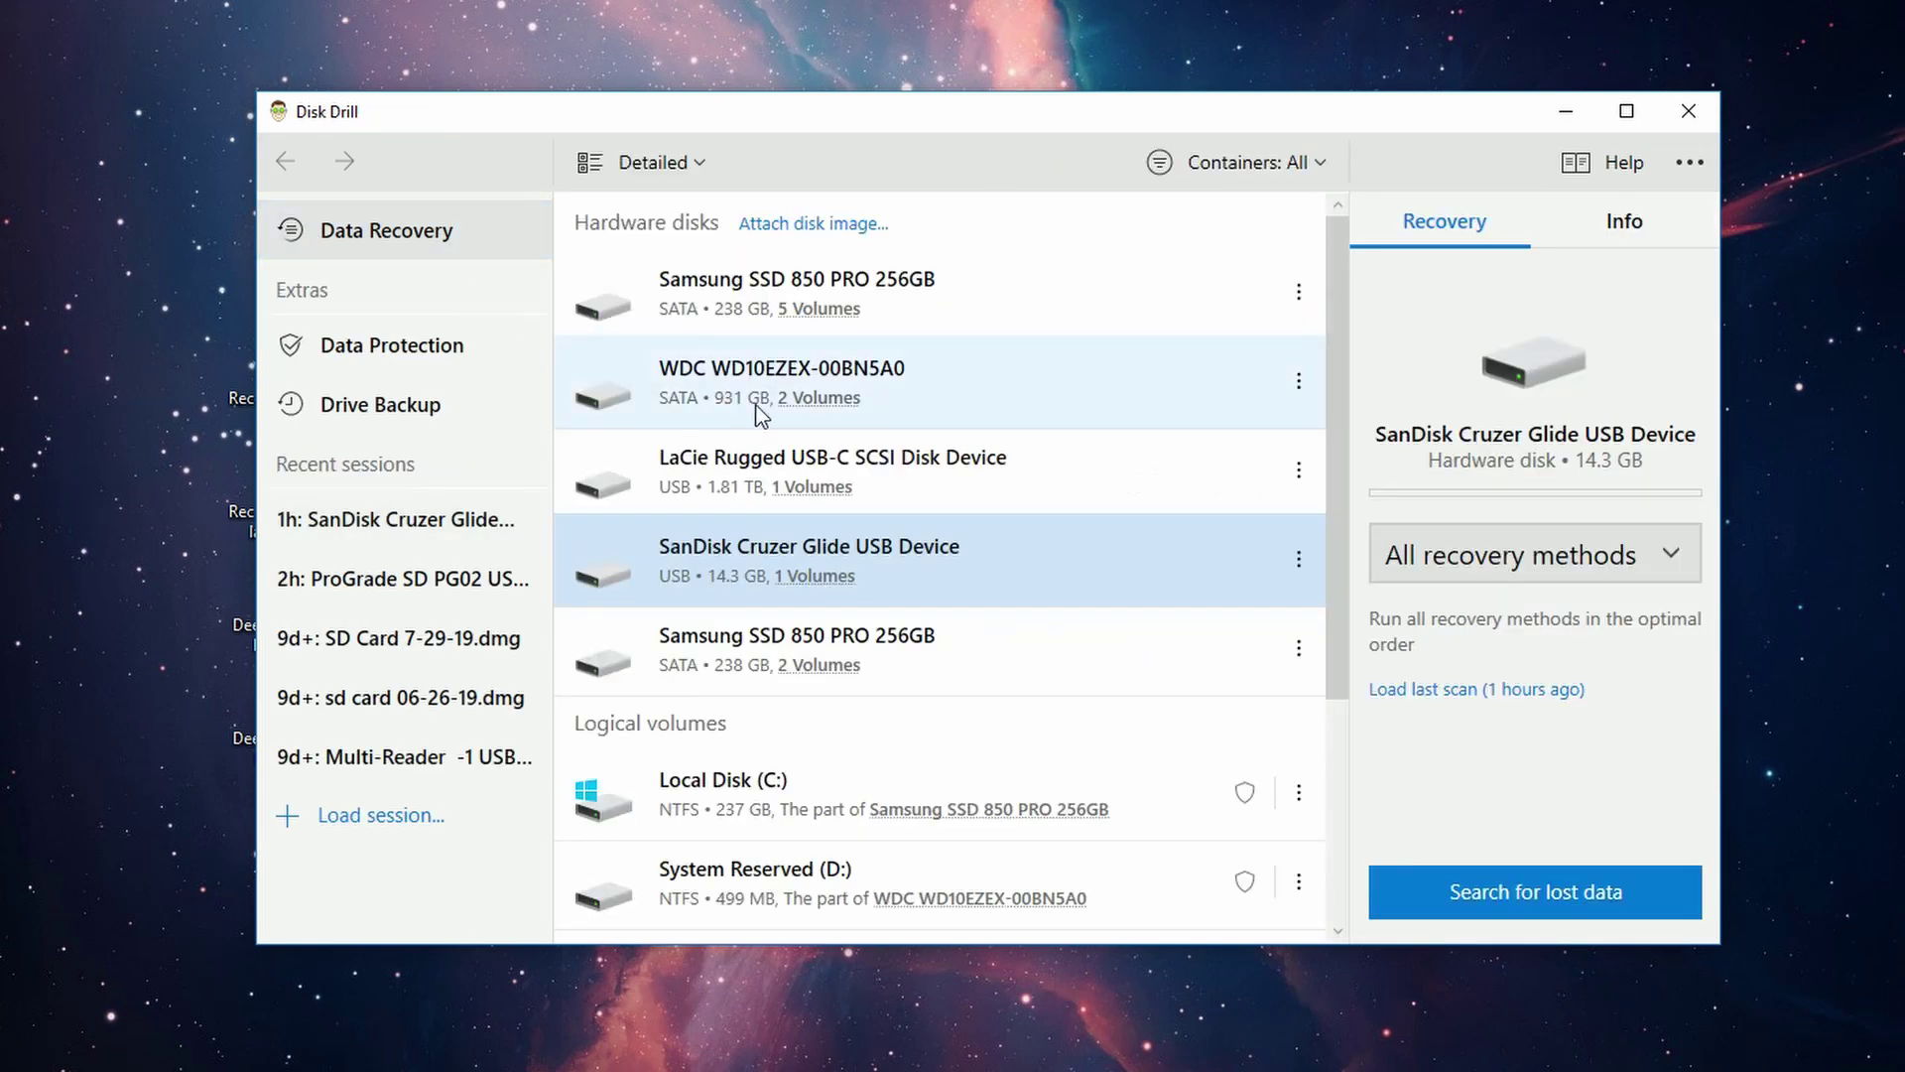